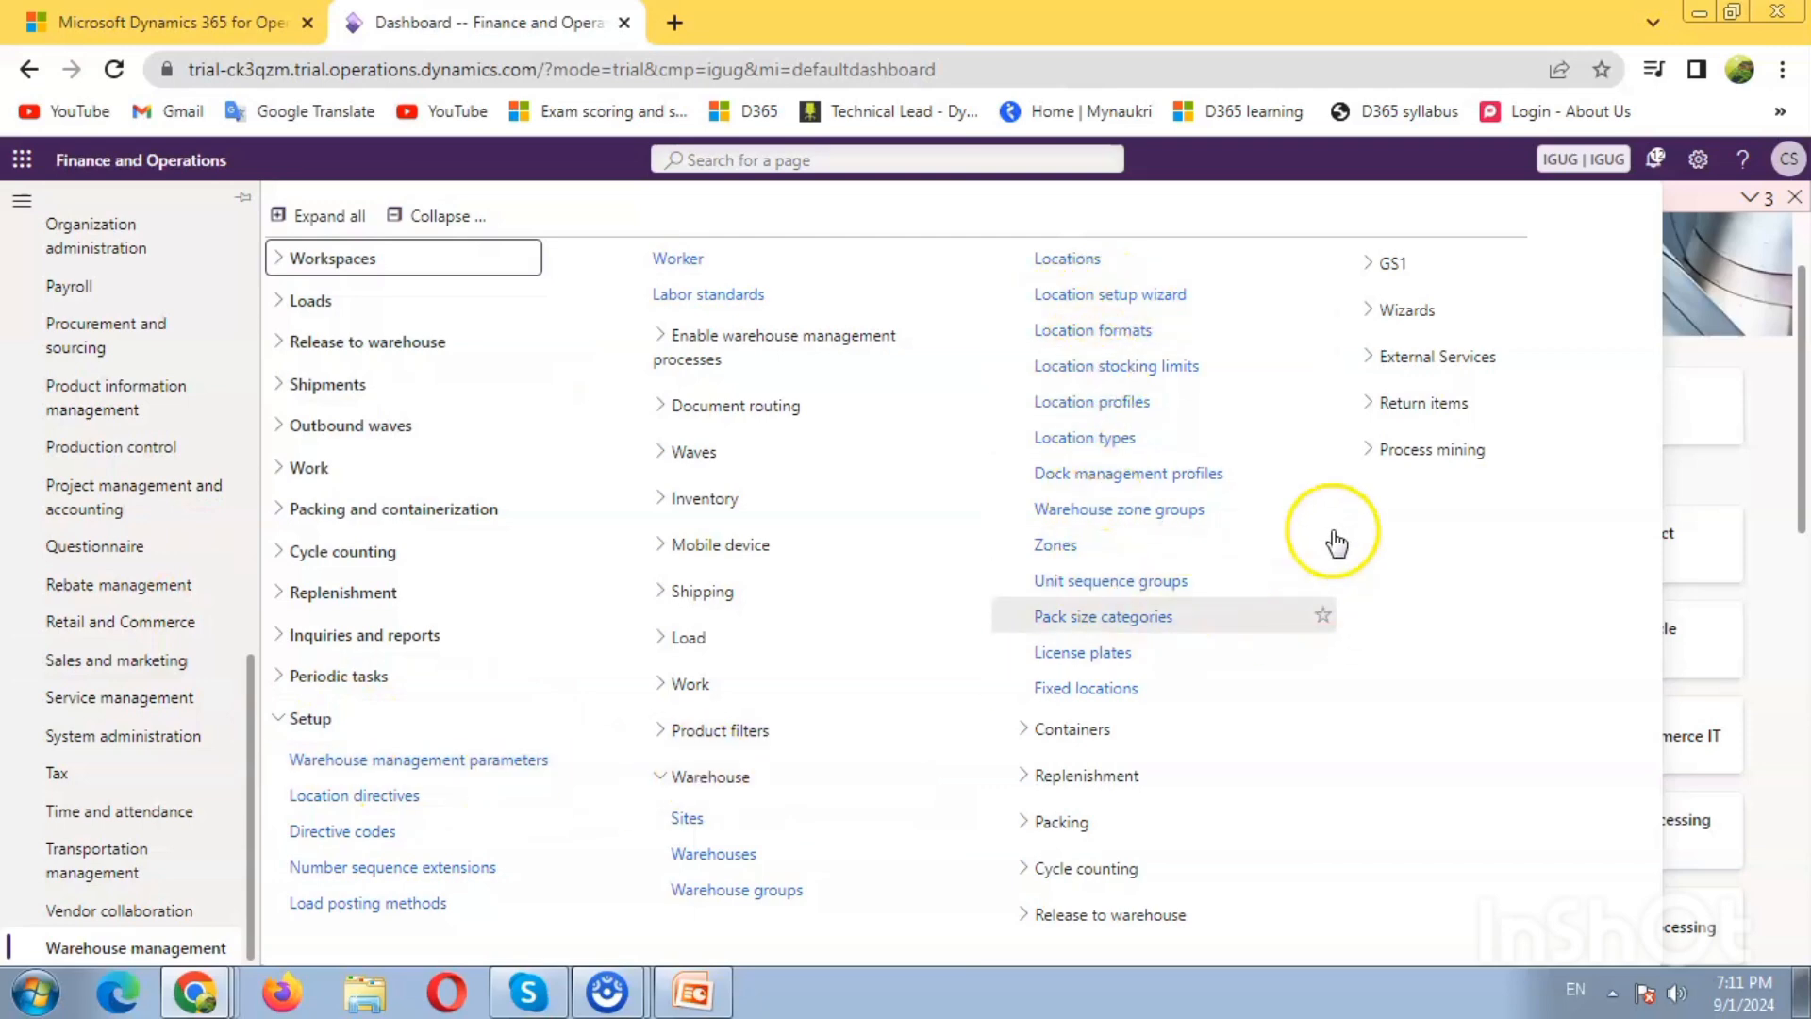
Open the warehouse location profiles page and create a profile with location profile ID and name "Adw Test"
click(1145, 413)
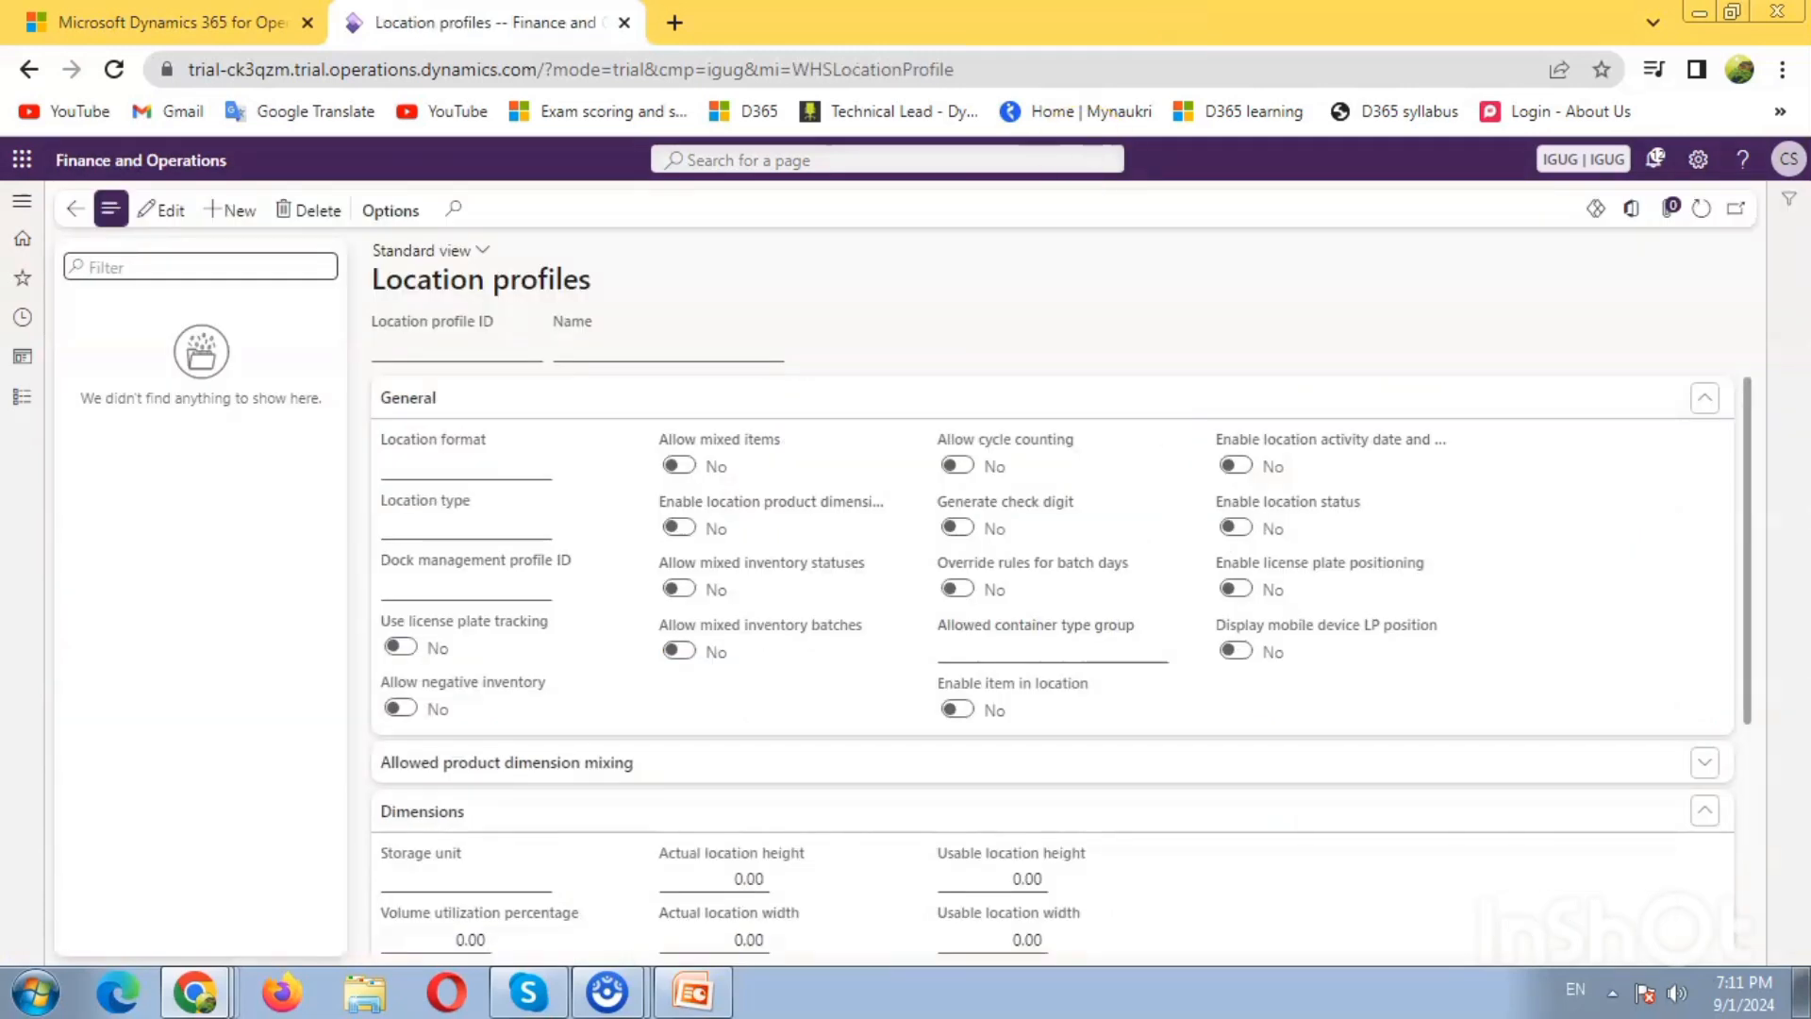
click(227, 222)
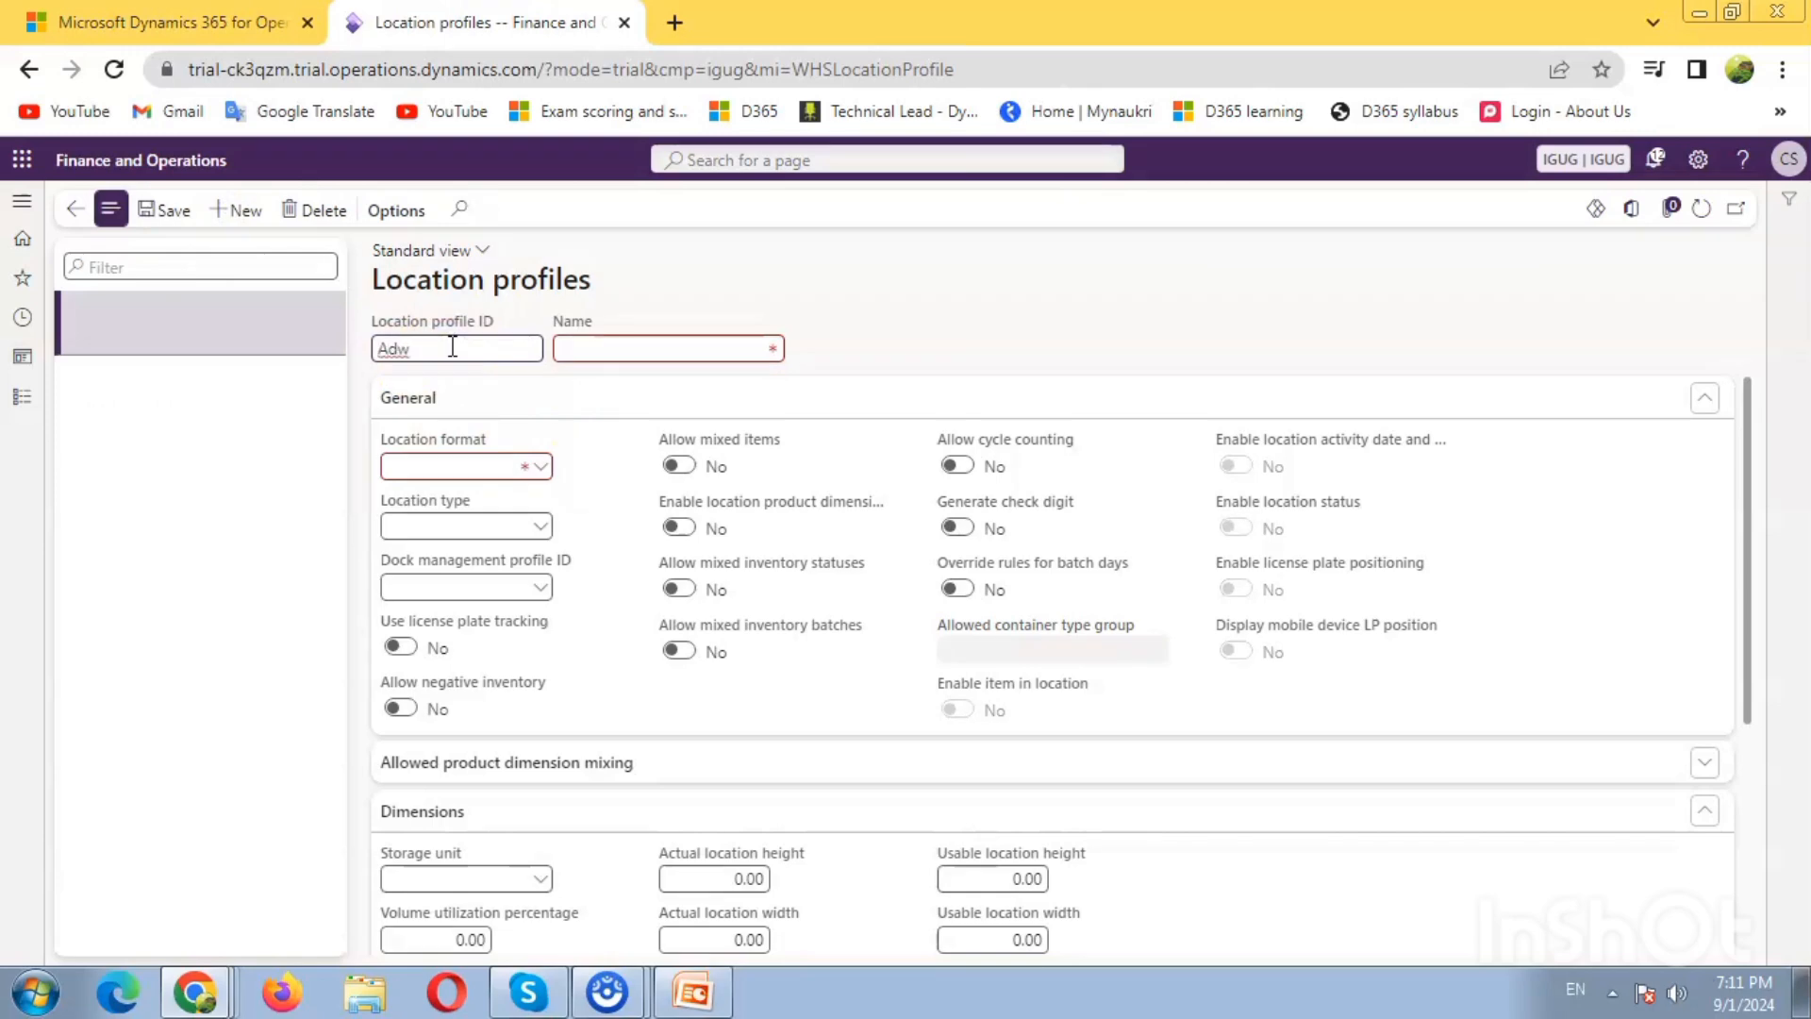
key(Tab)
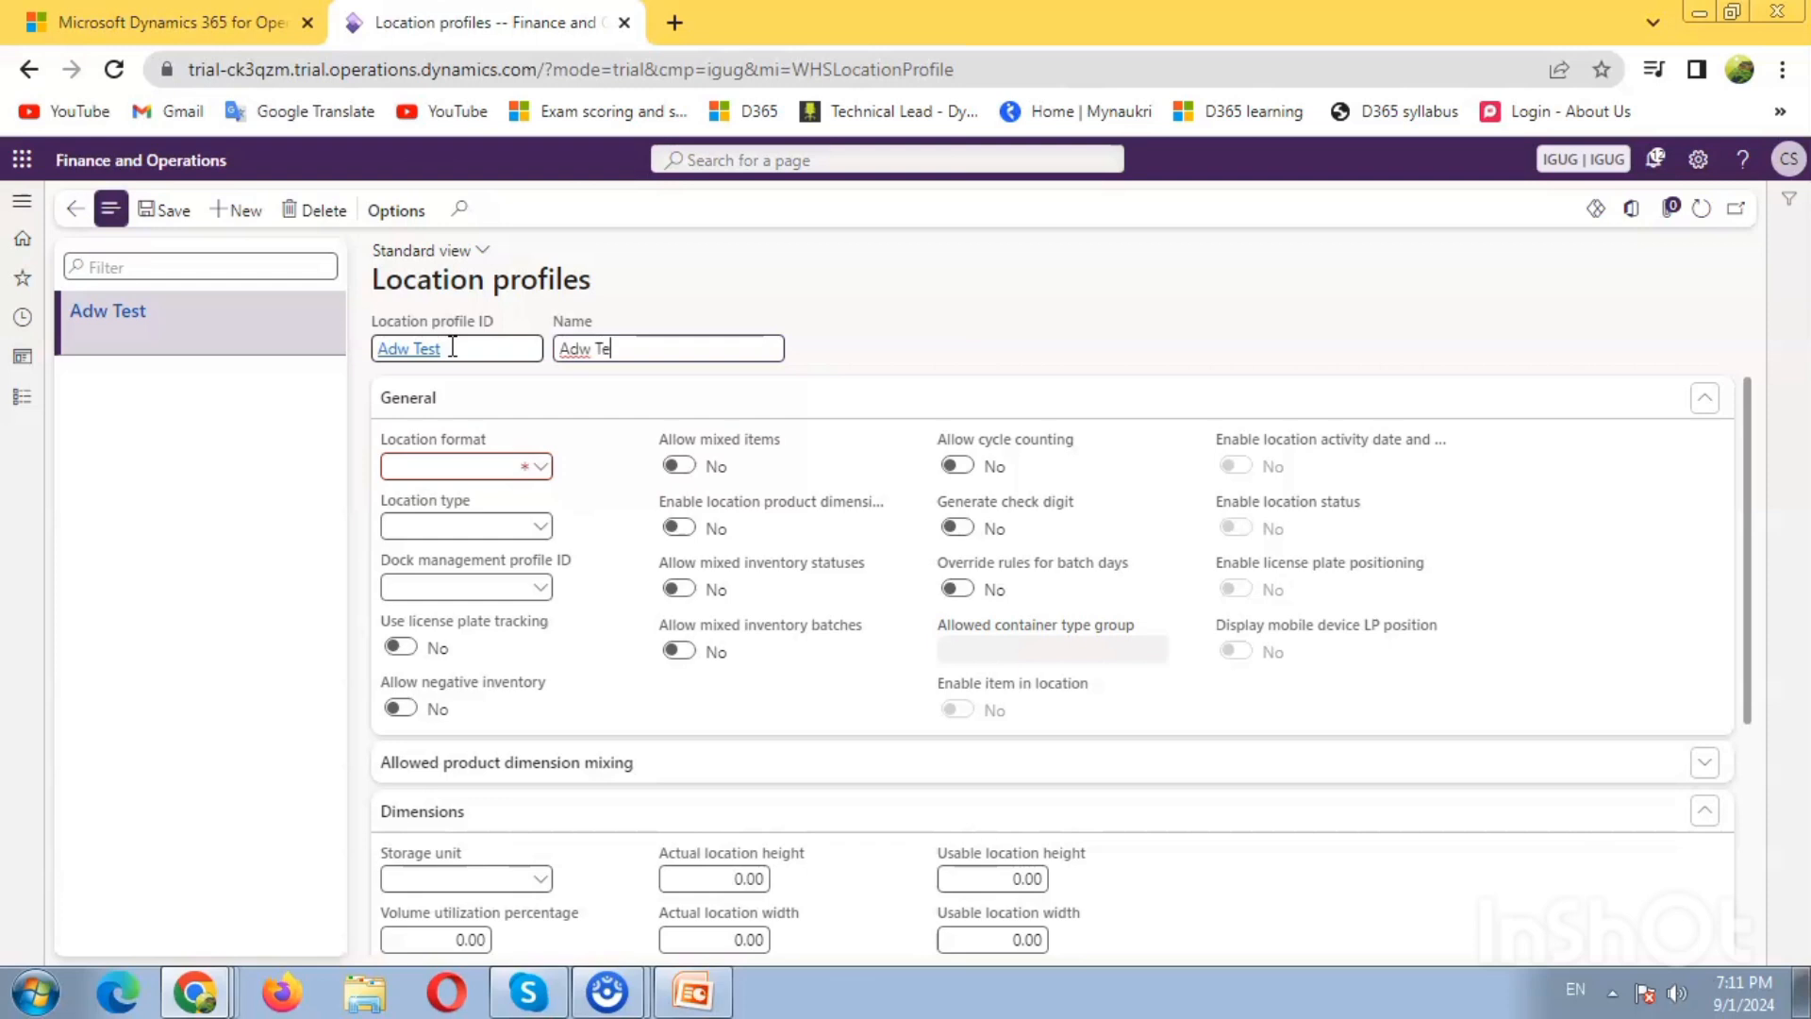
key(Tab)
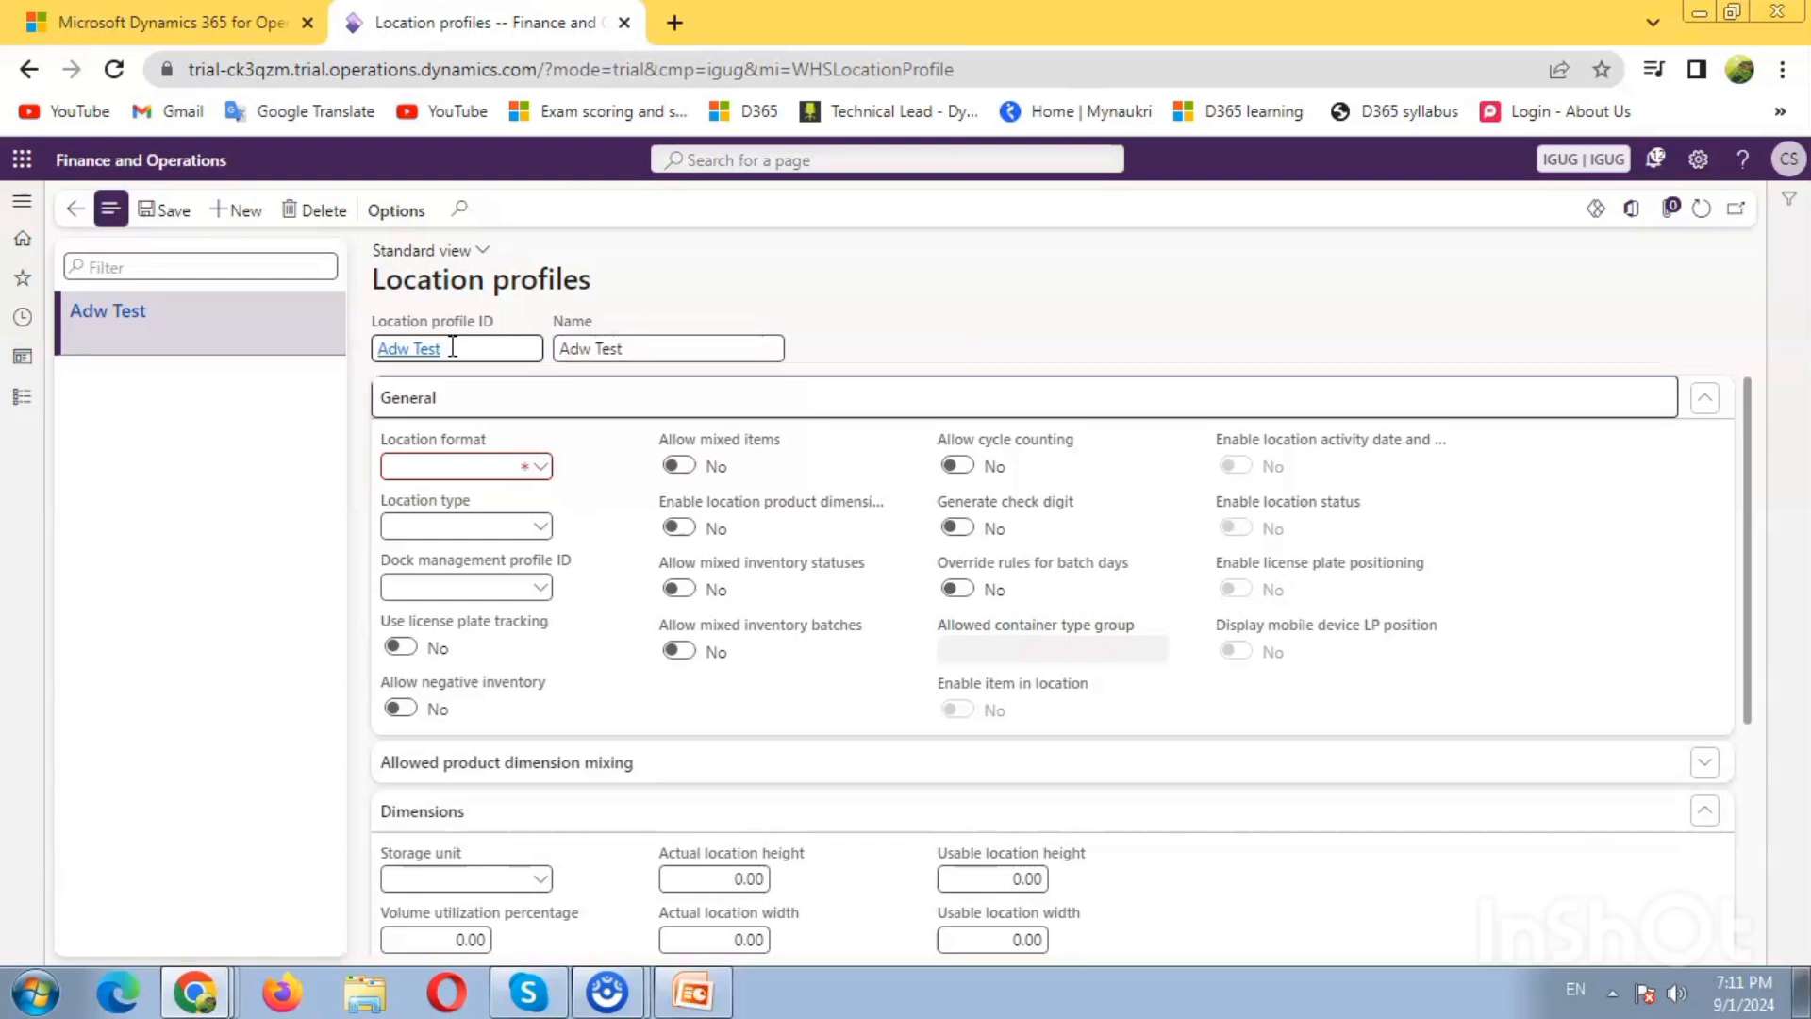
Set the Adw Test profile's location format to Receiving and its location type to Receive location
click(434, 466)
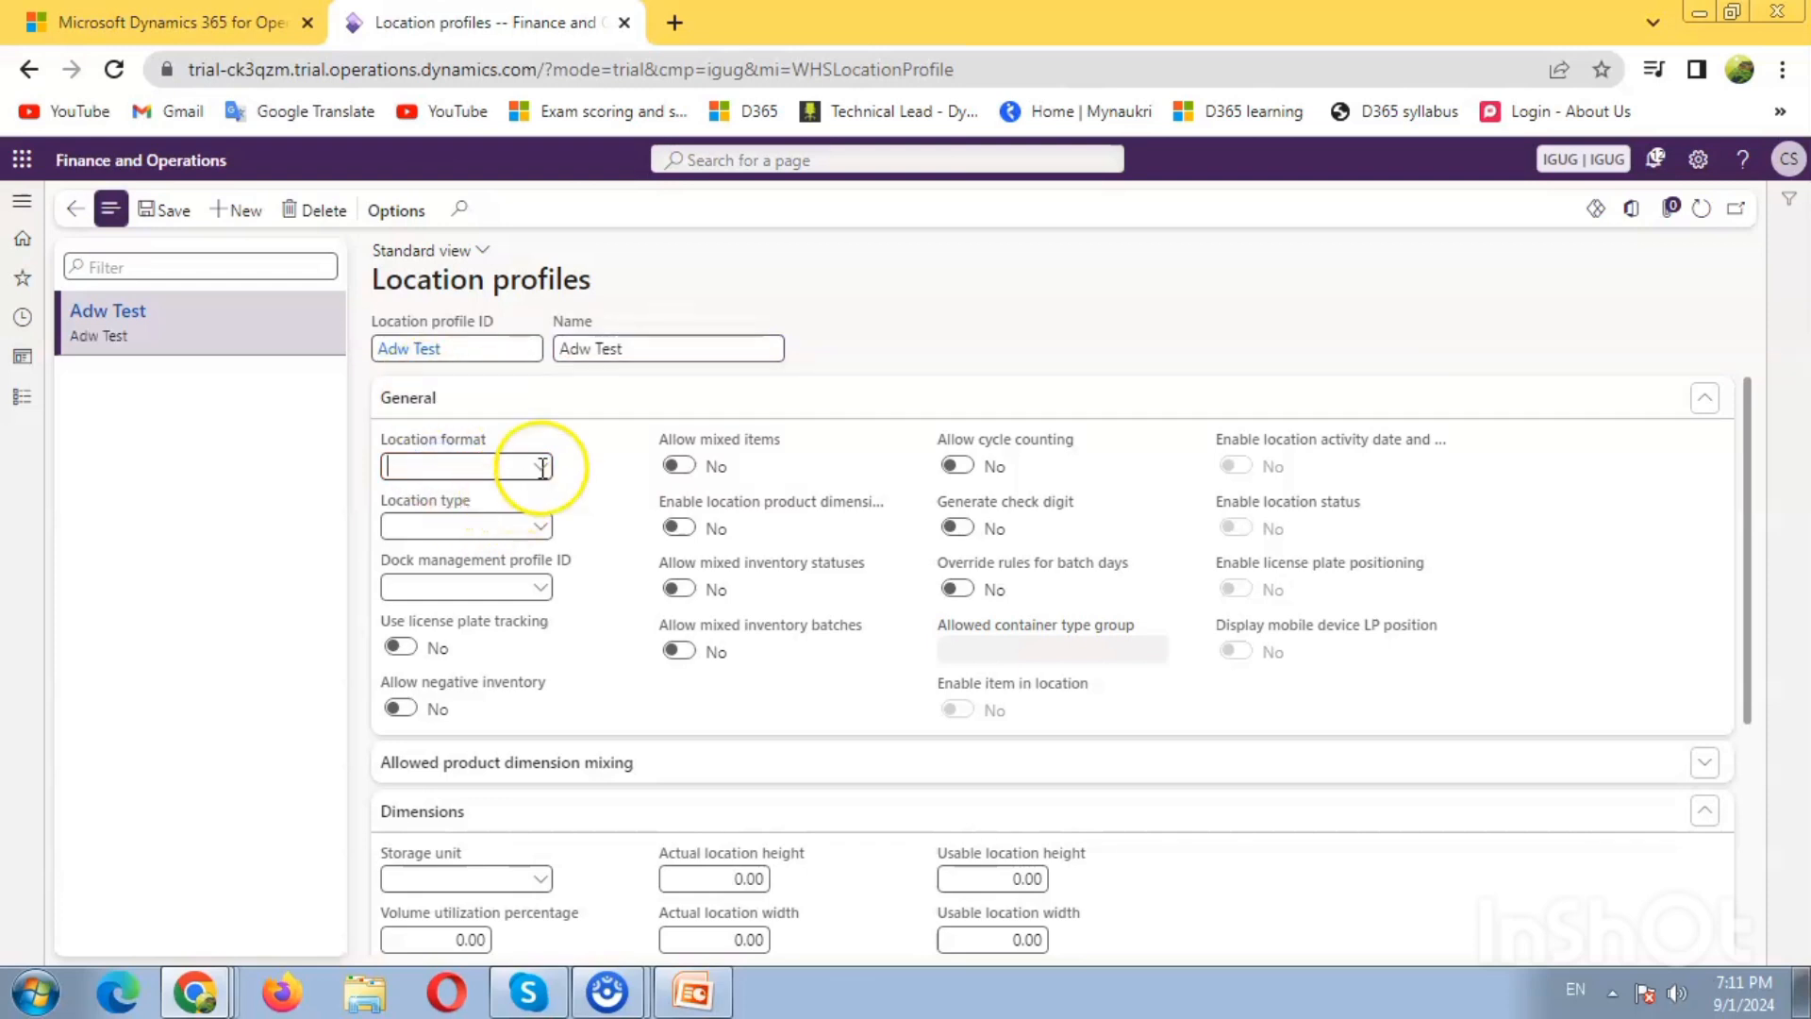
click(542, 476)
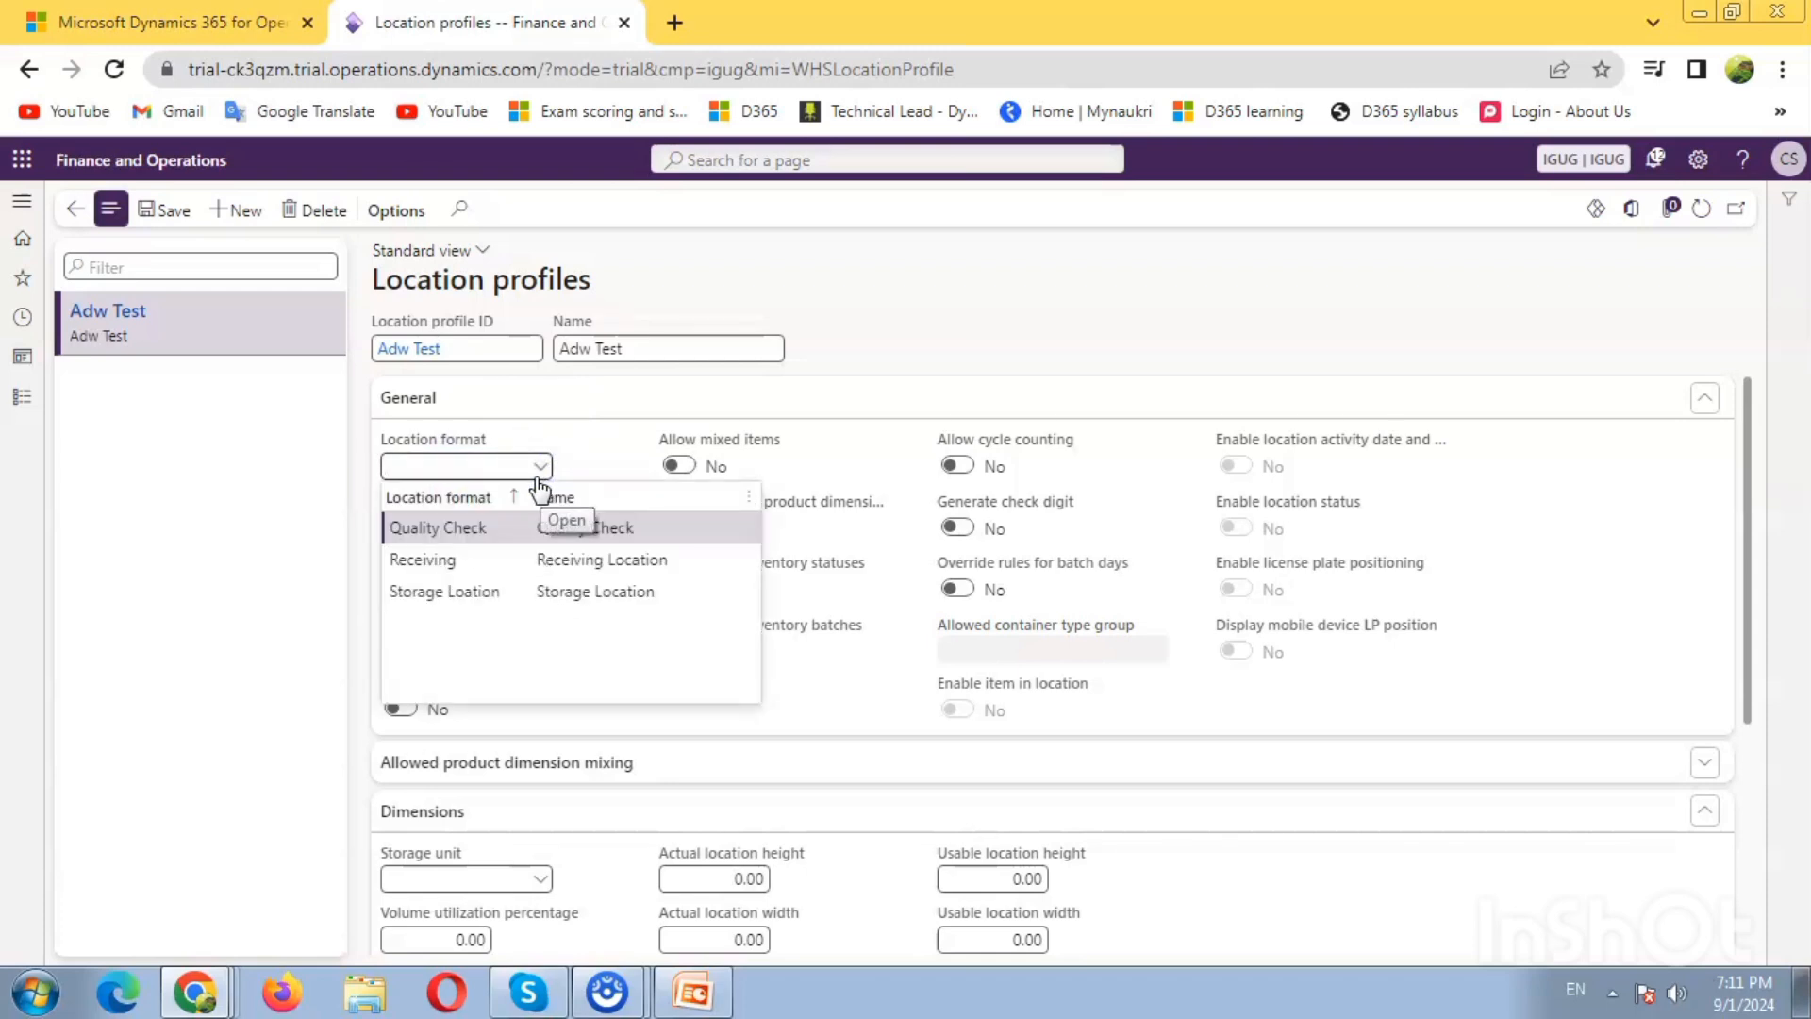
click(439, 564)
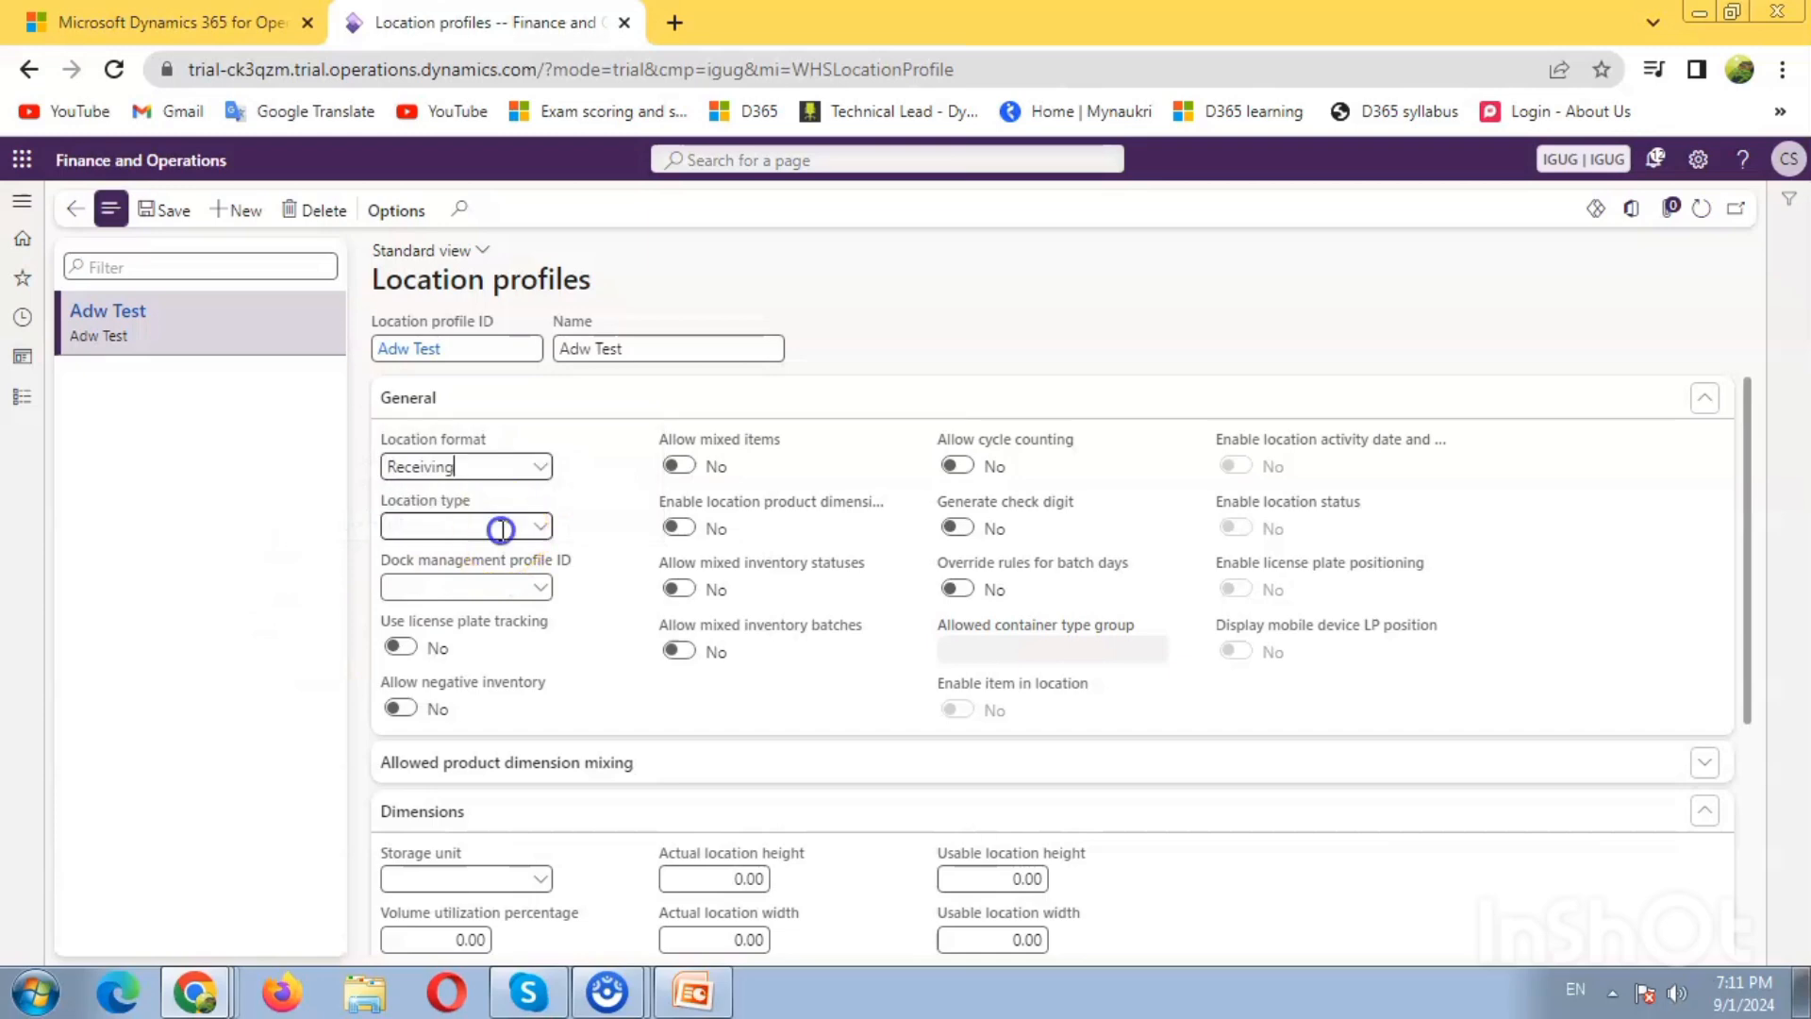
click(551, 531)
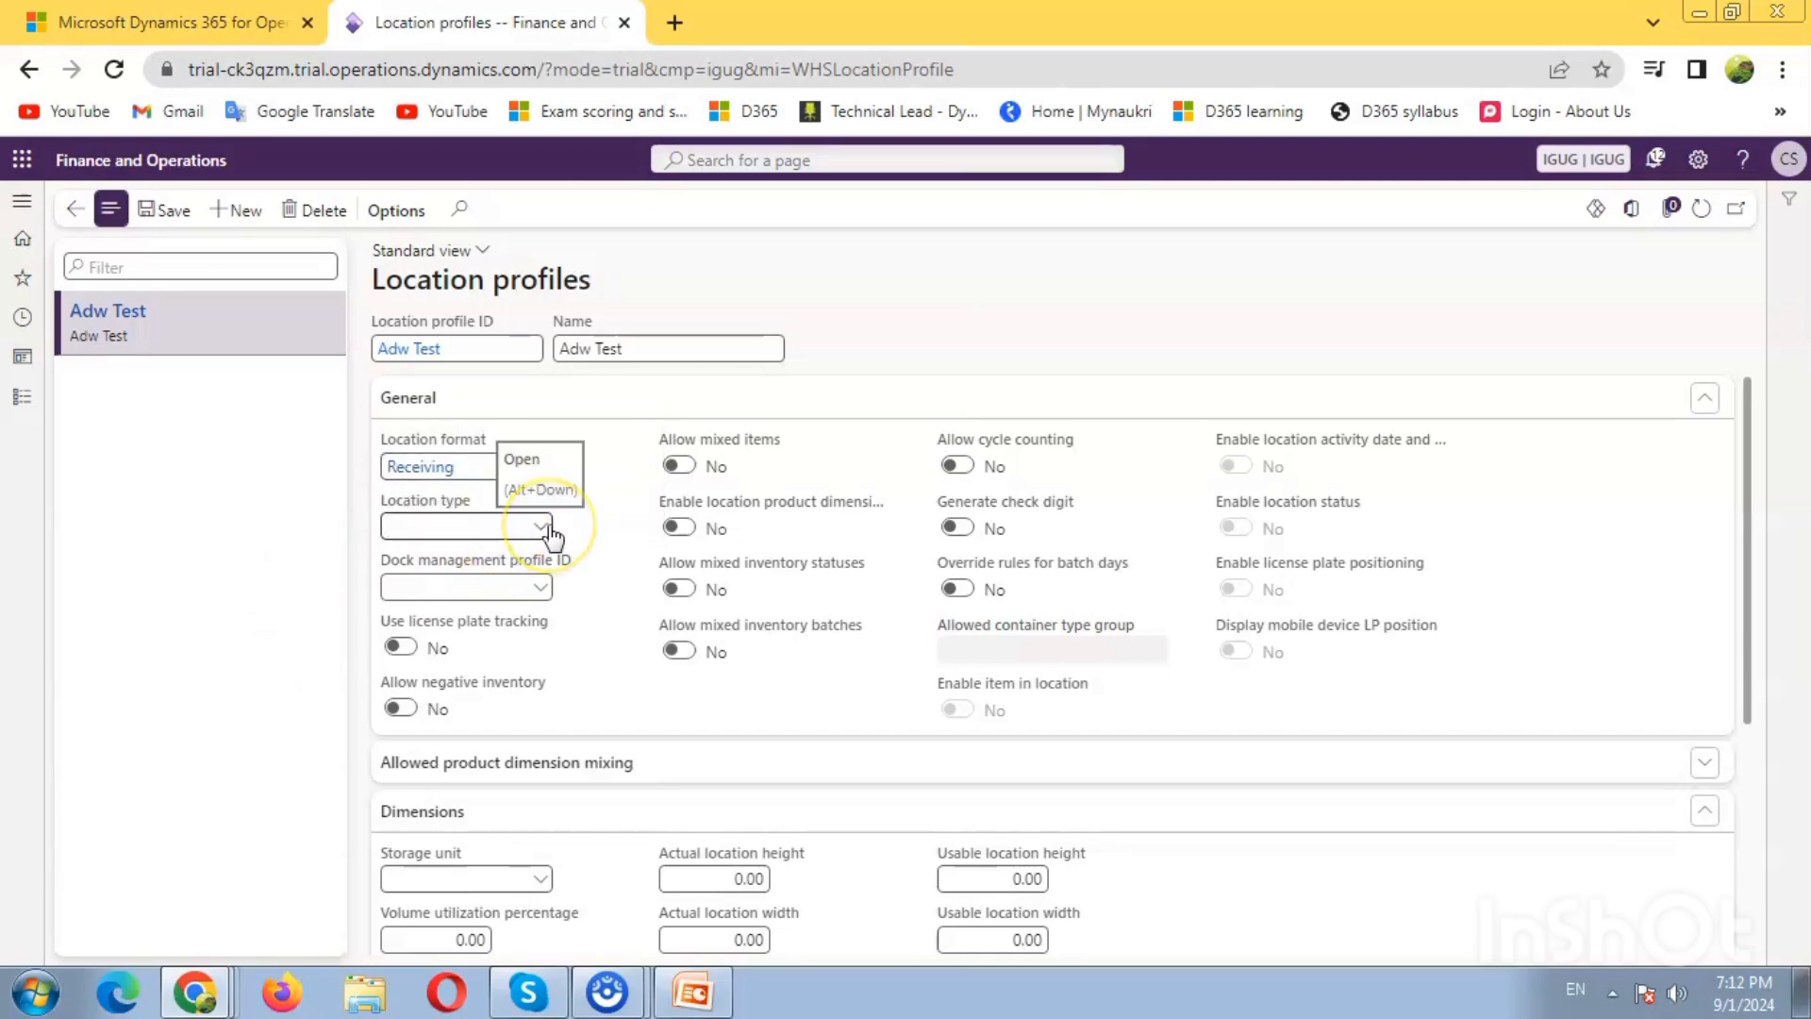
click(548, 526)
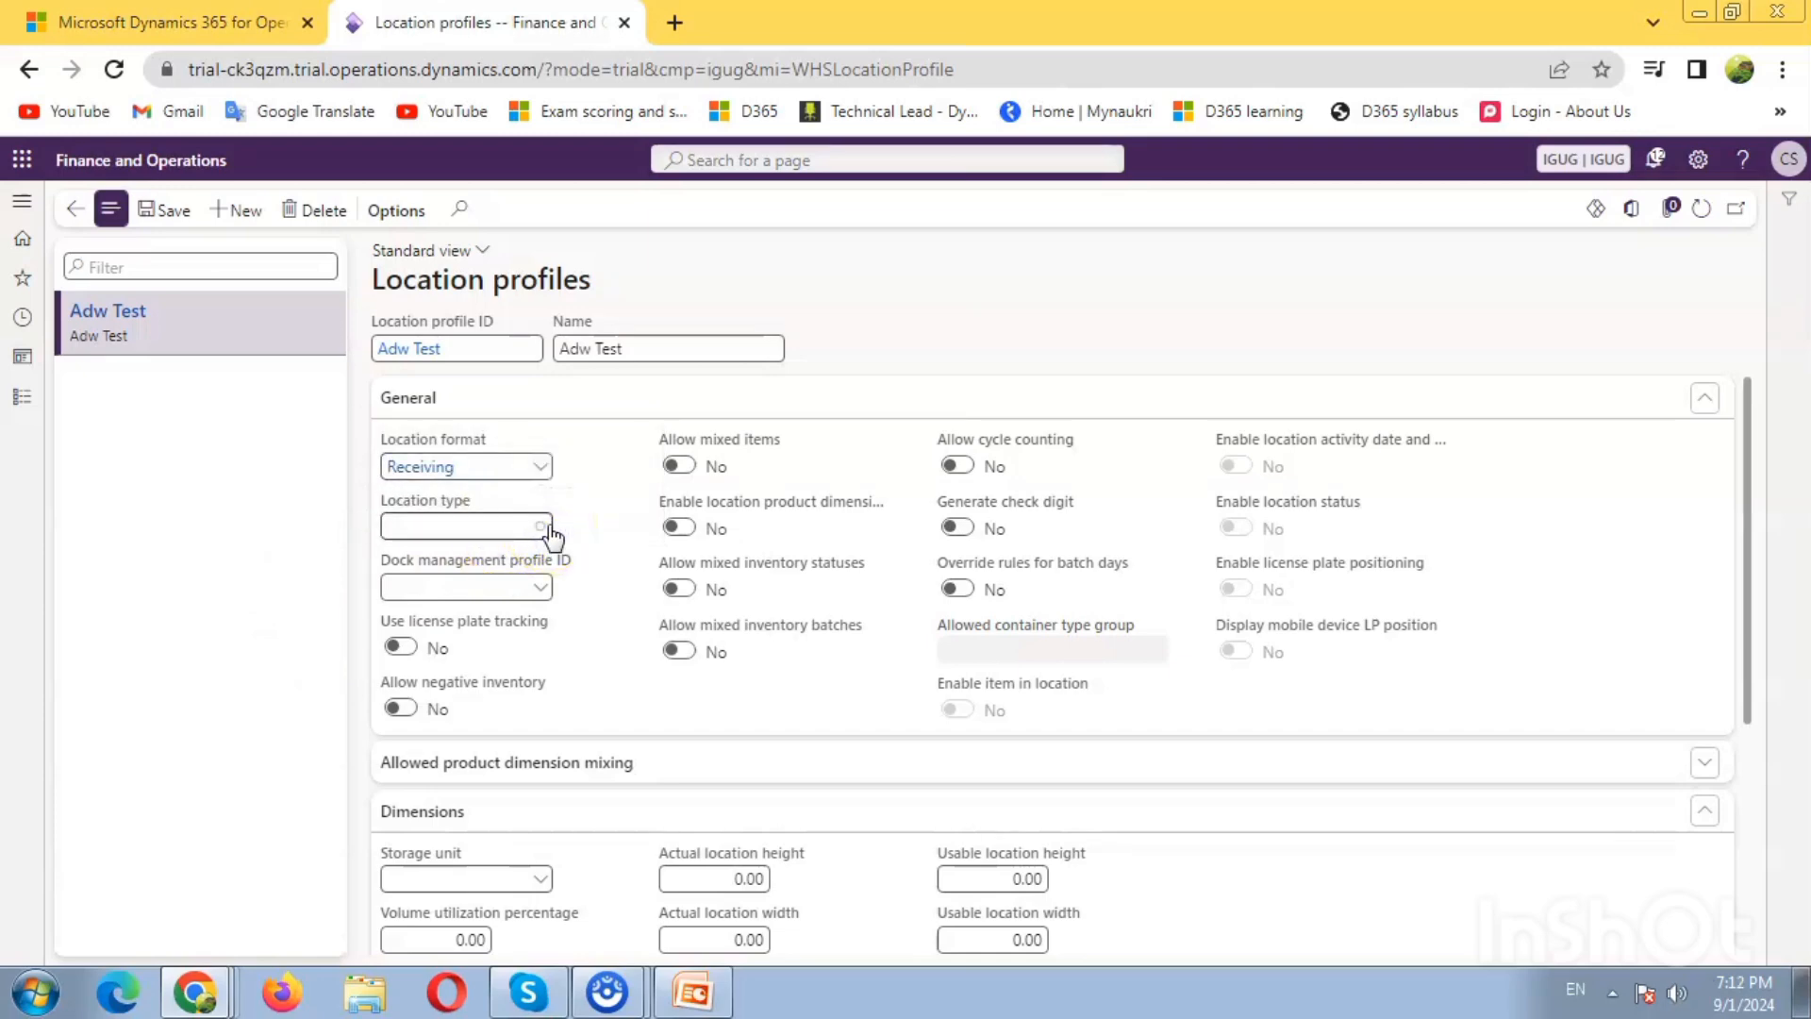
click(547, 528)
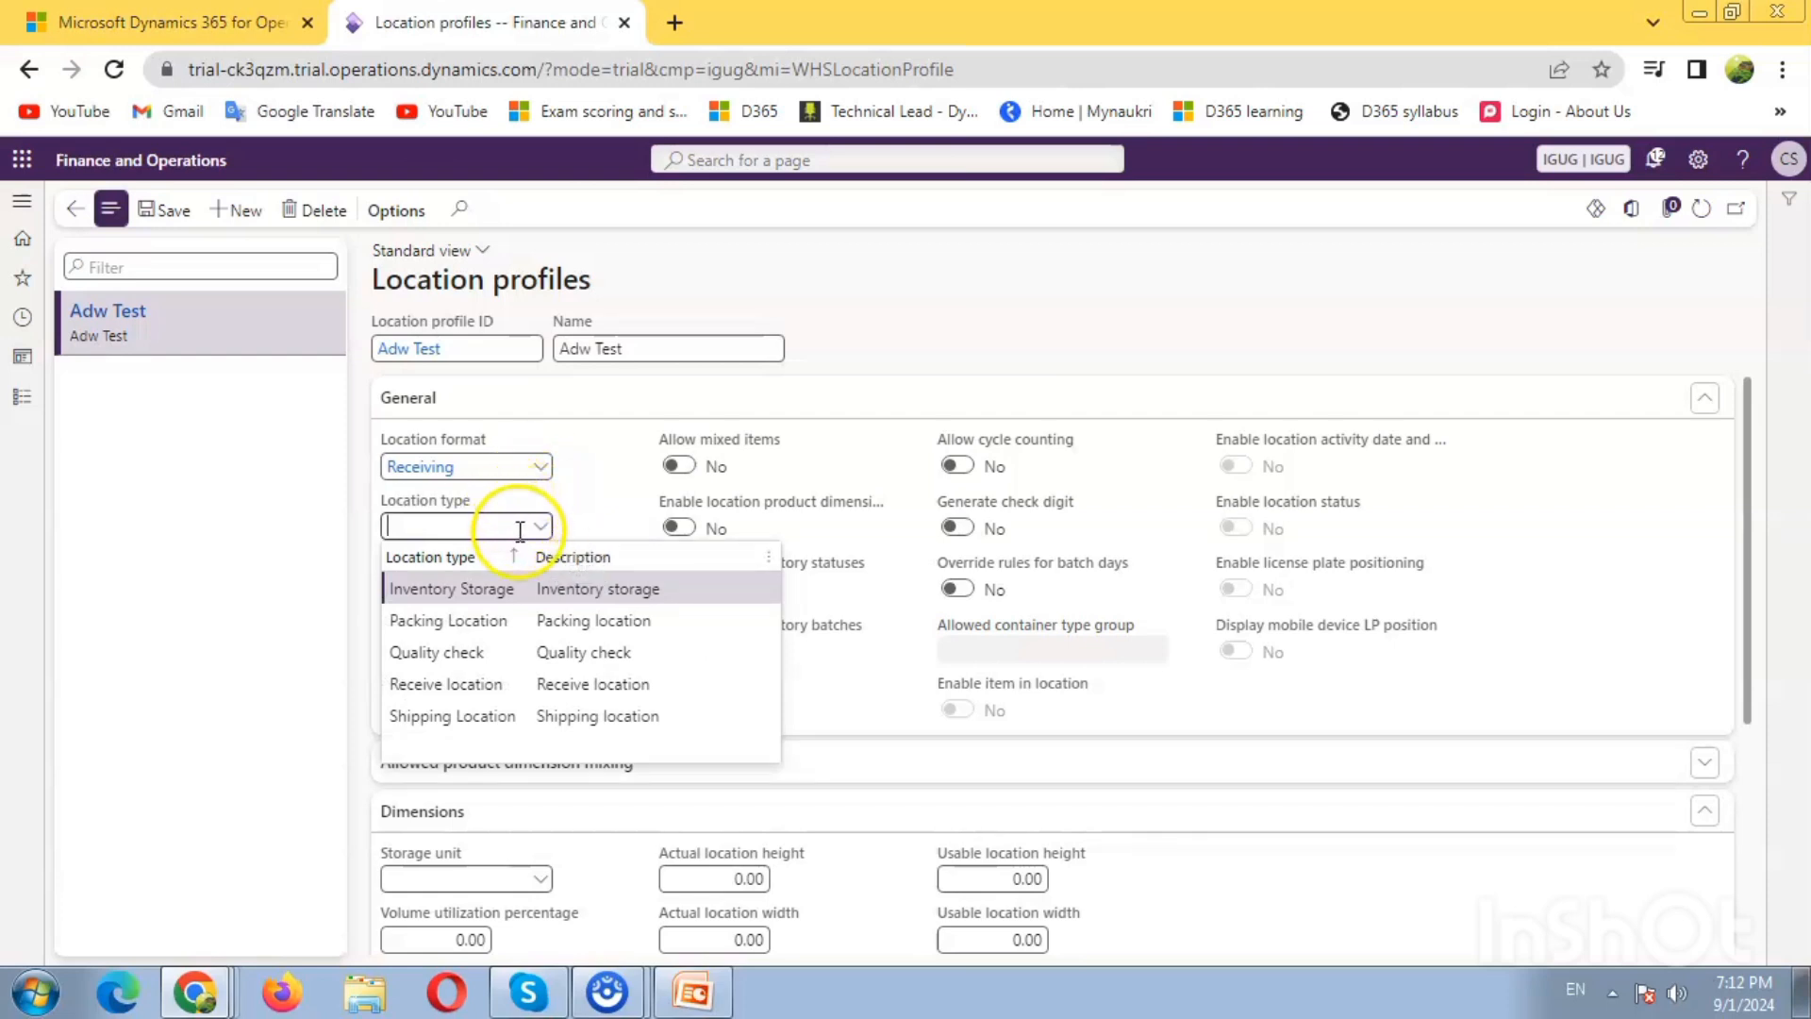
click(514, 681)
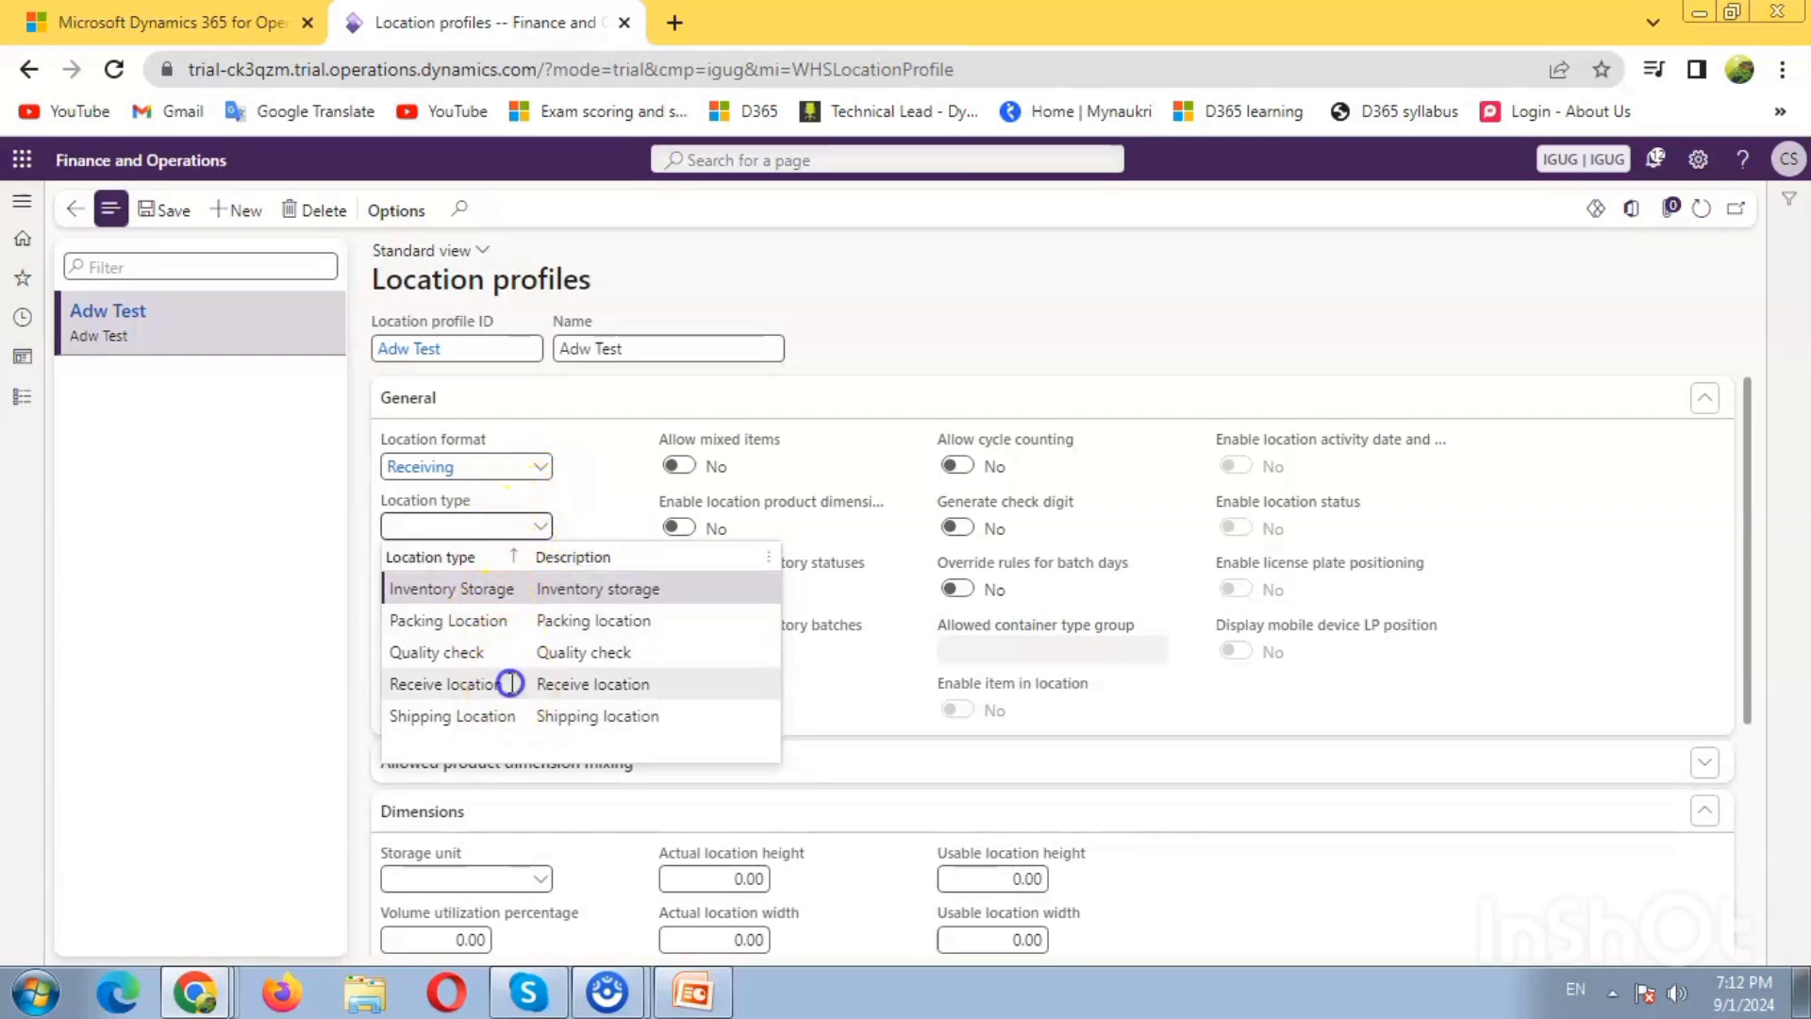
click(539, 470)
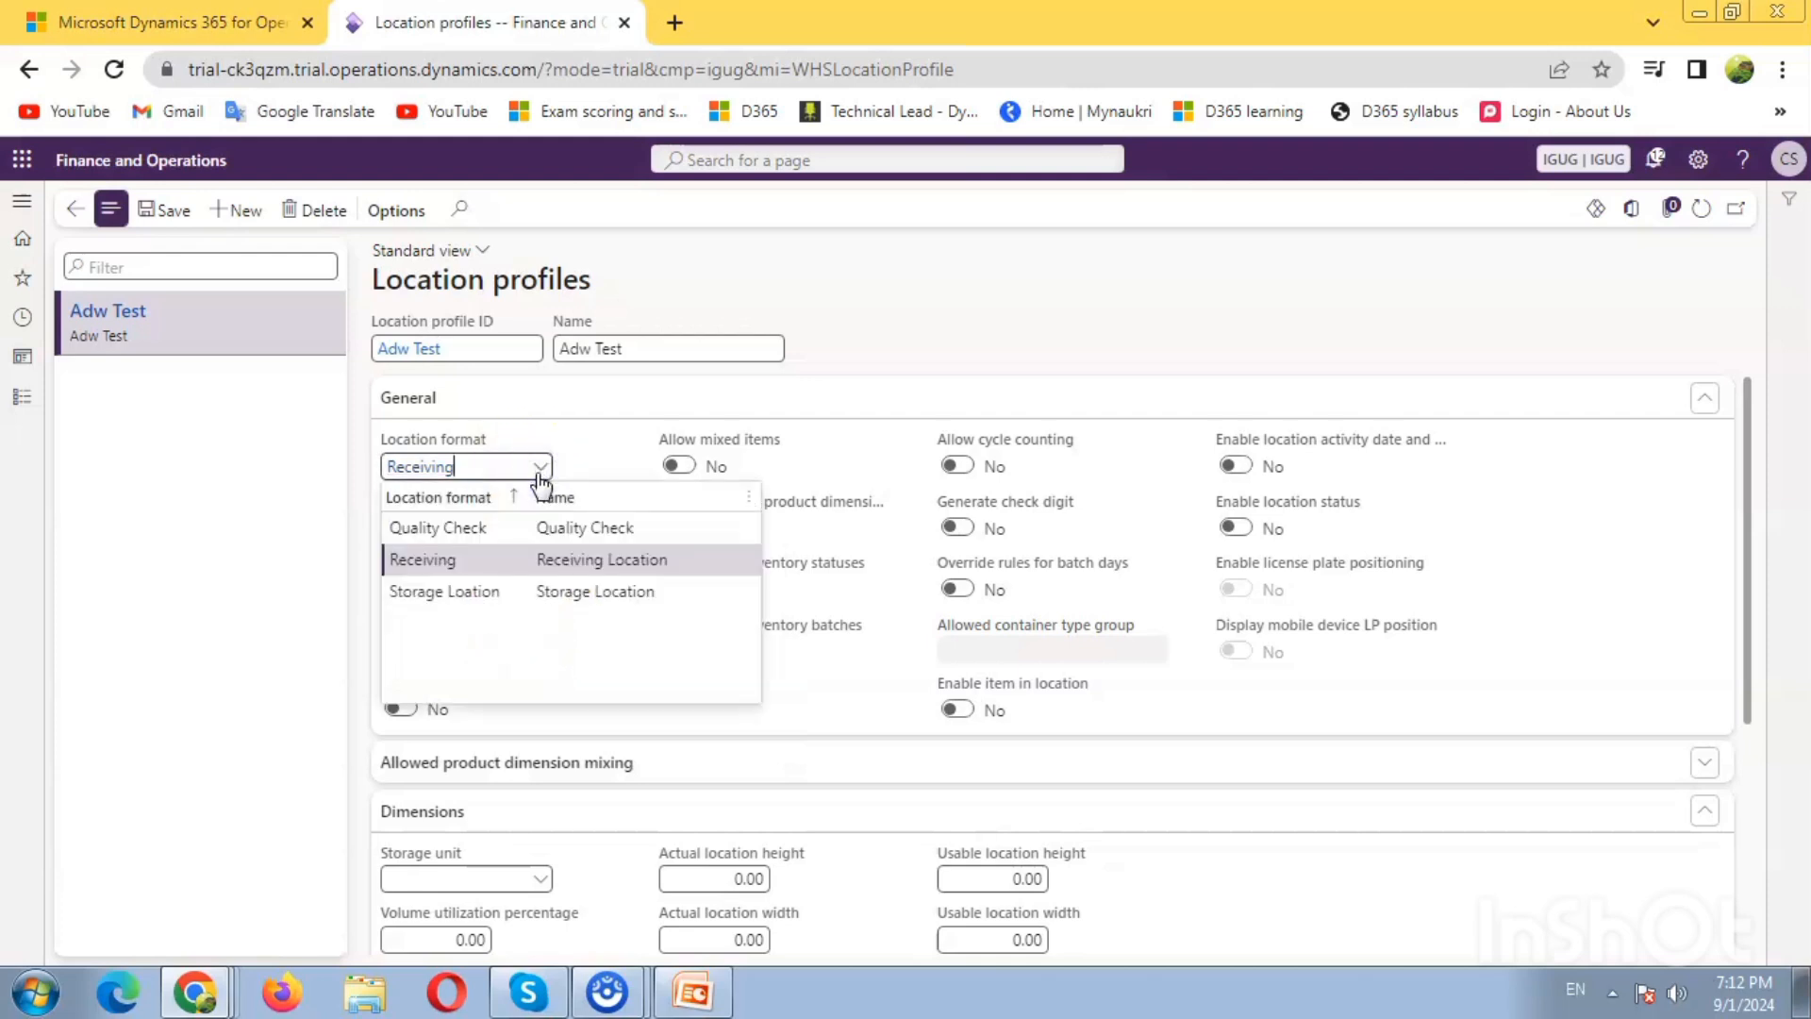
click(542, 472)
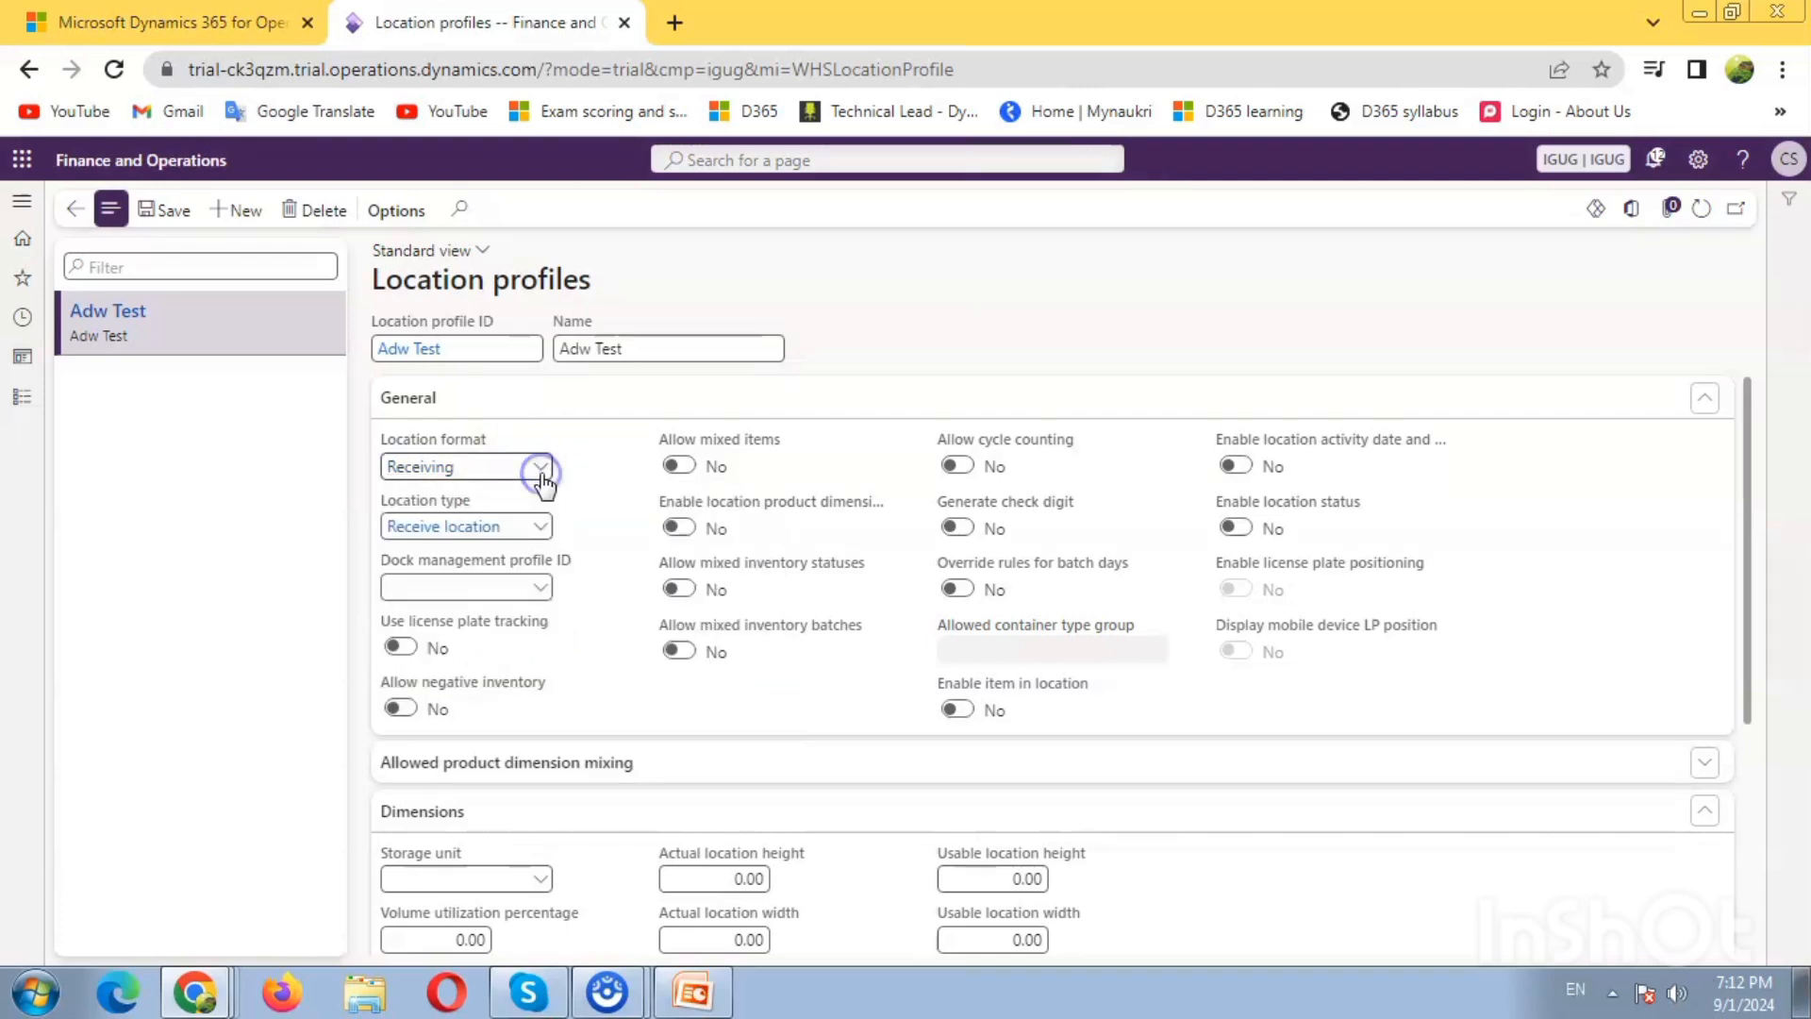
click(541, 471)
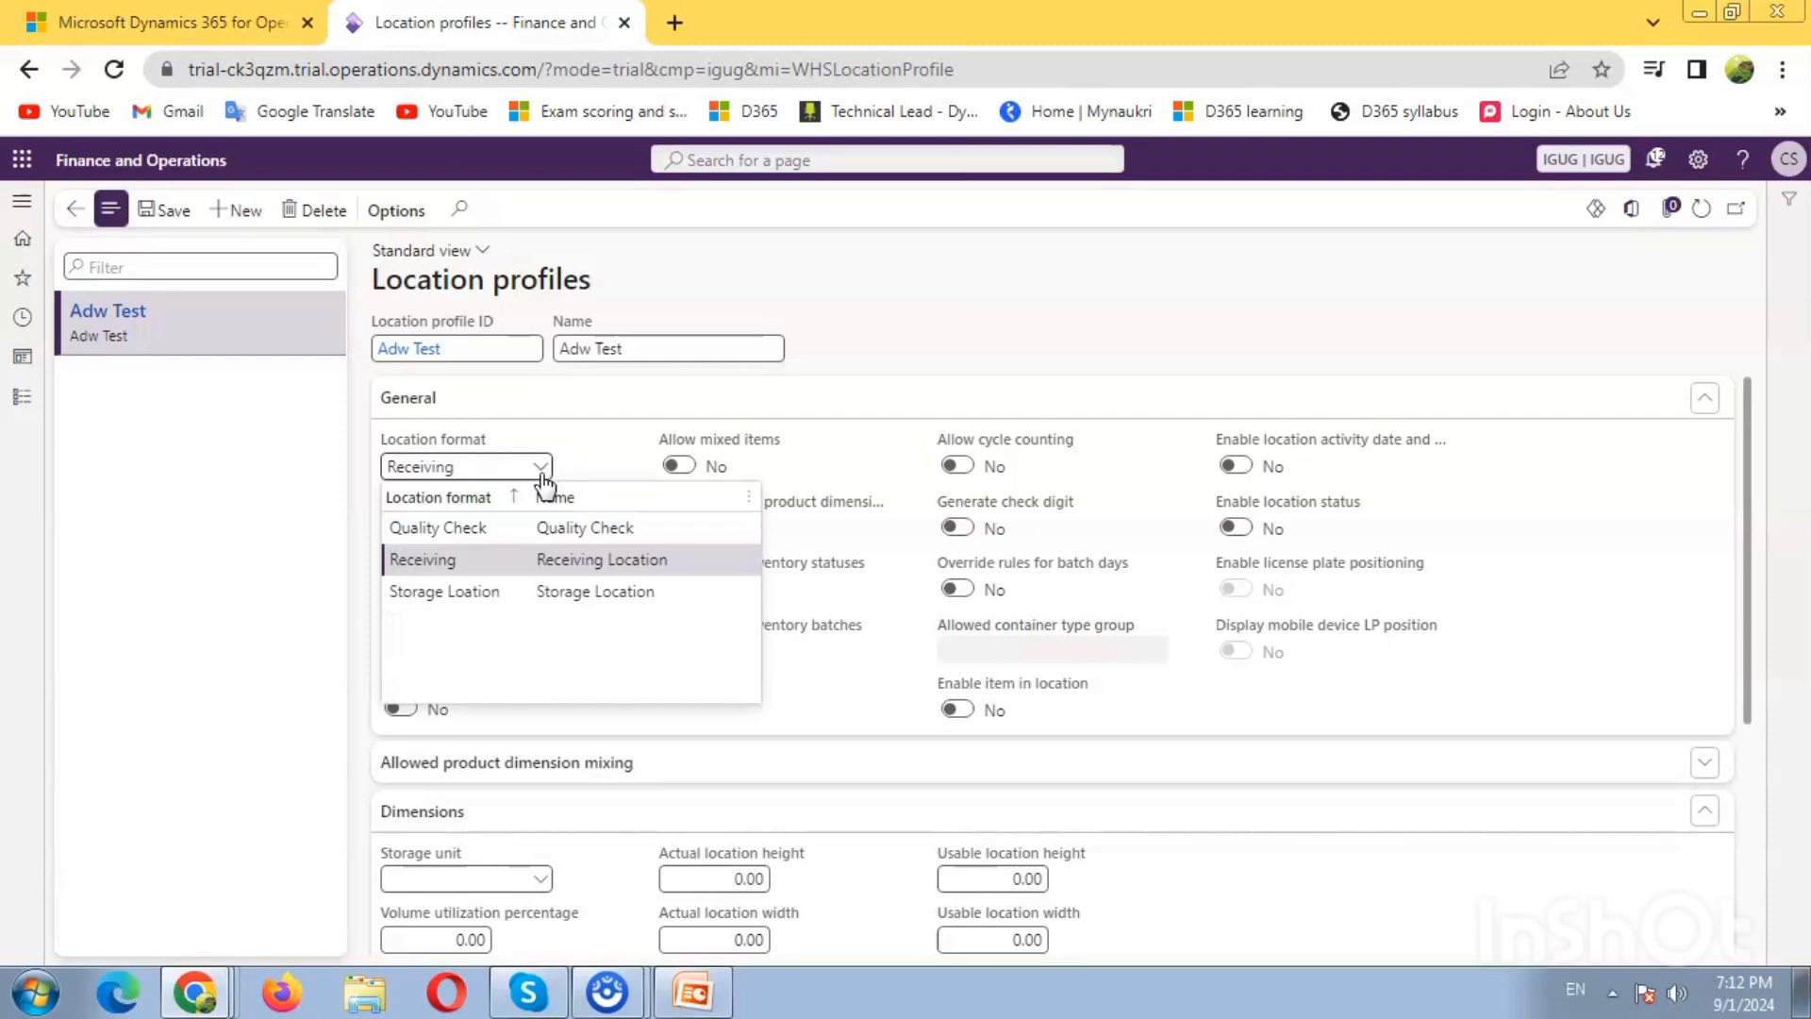
click(541, 470)
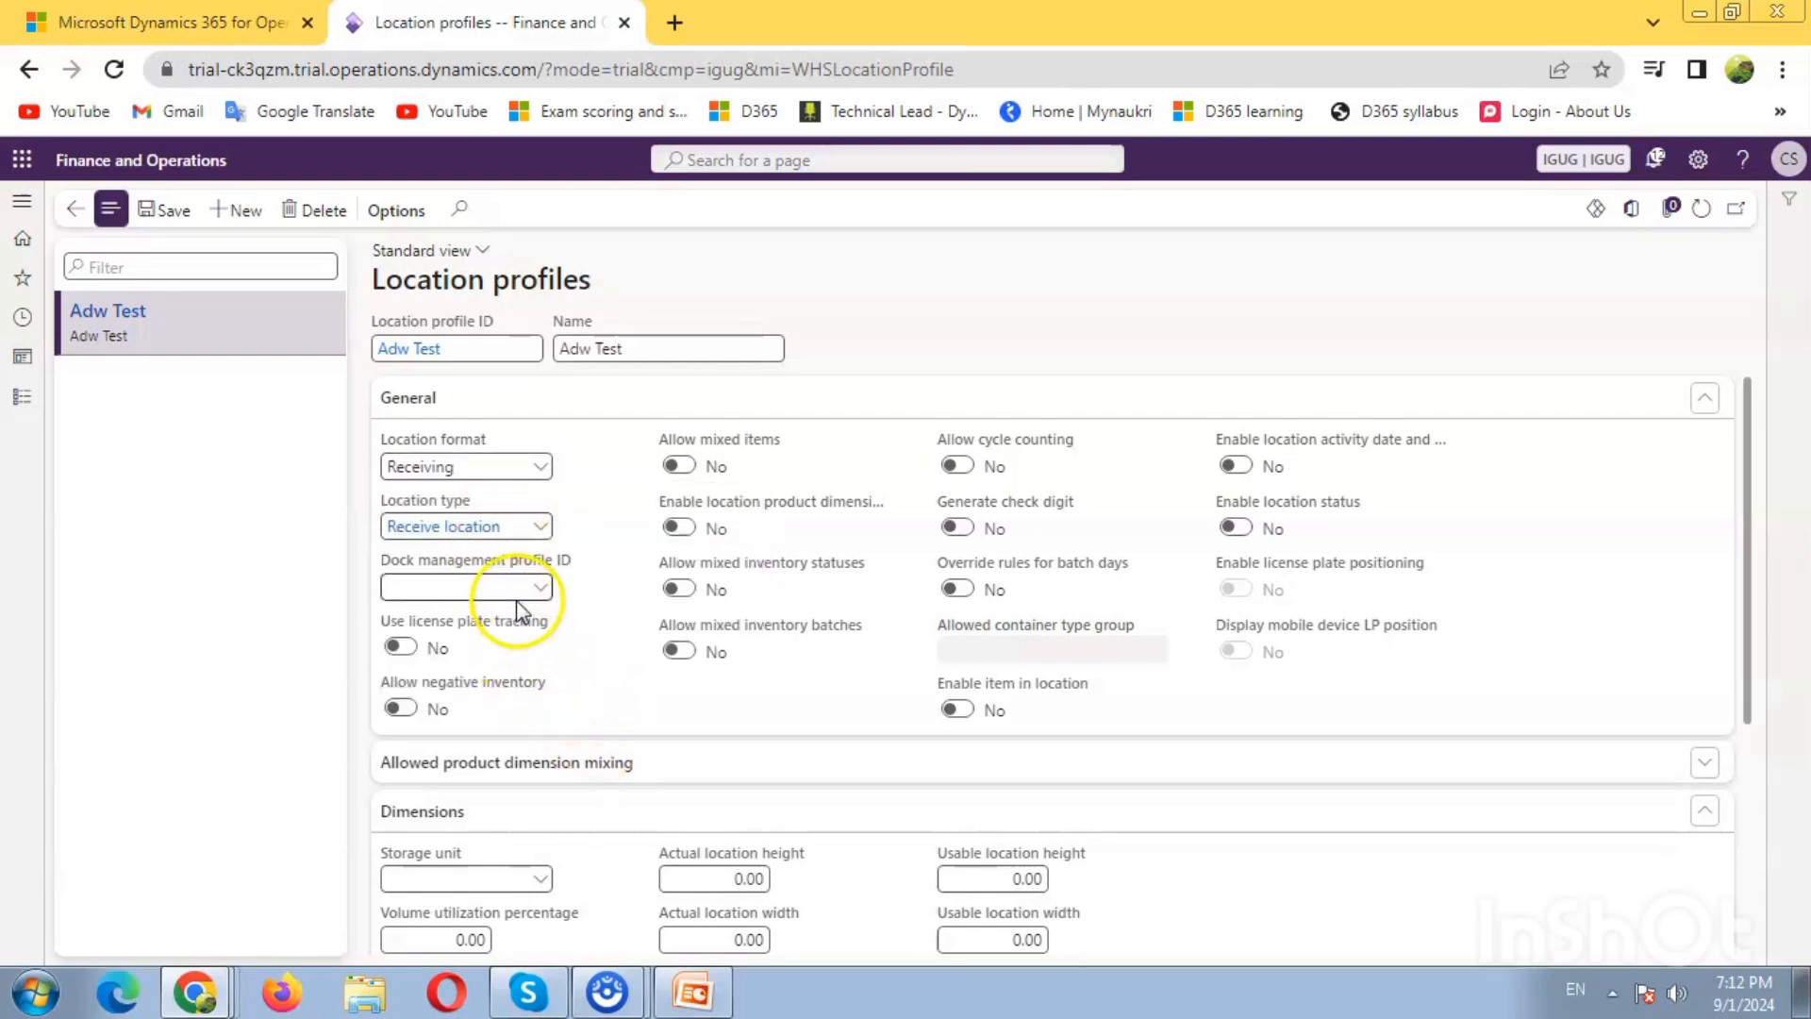
Enable license plate tracking and allow mixed items for the Adw Test profile
click(400, 647)
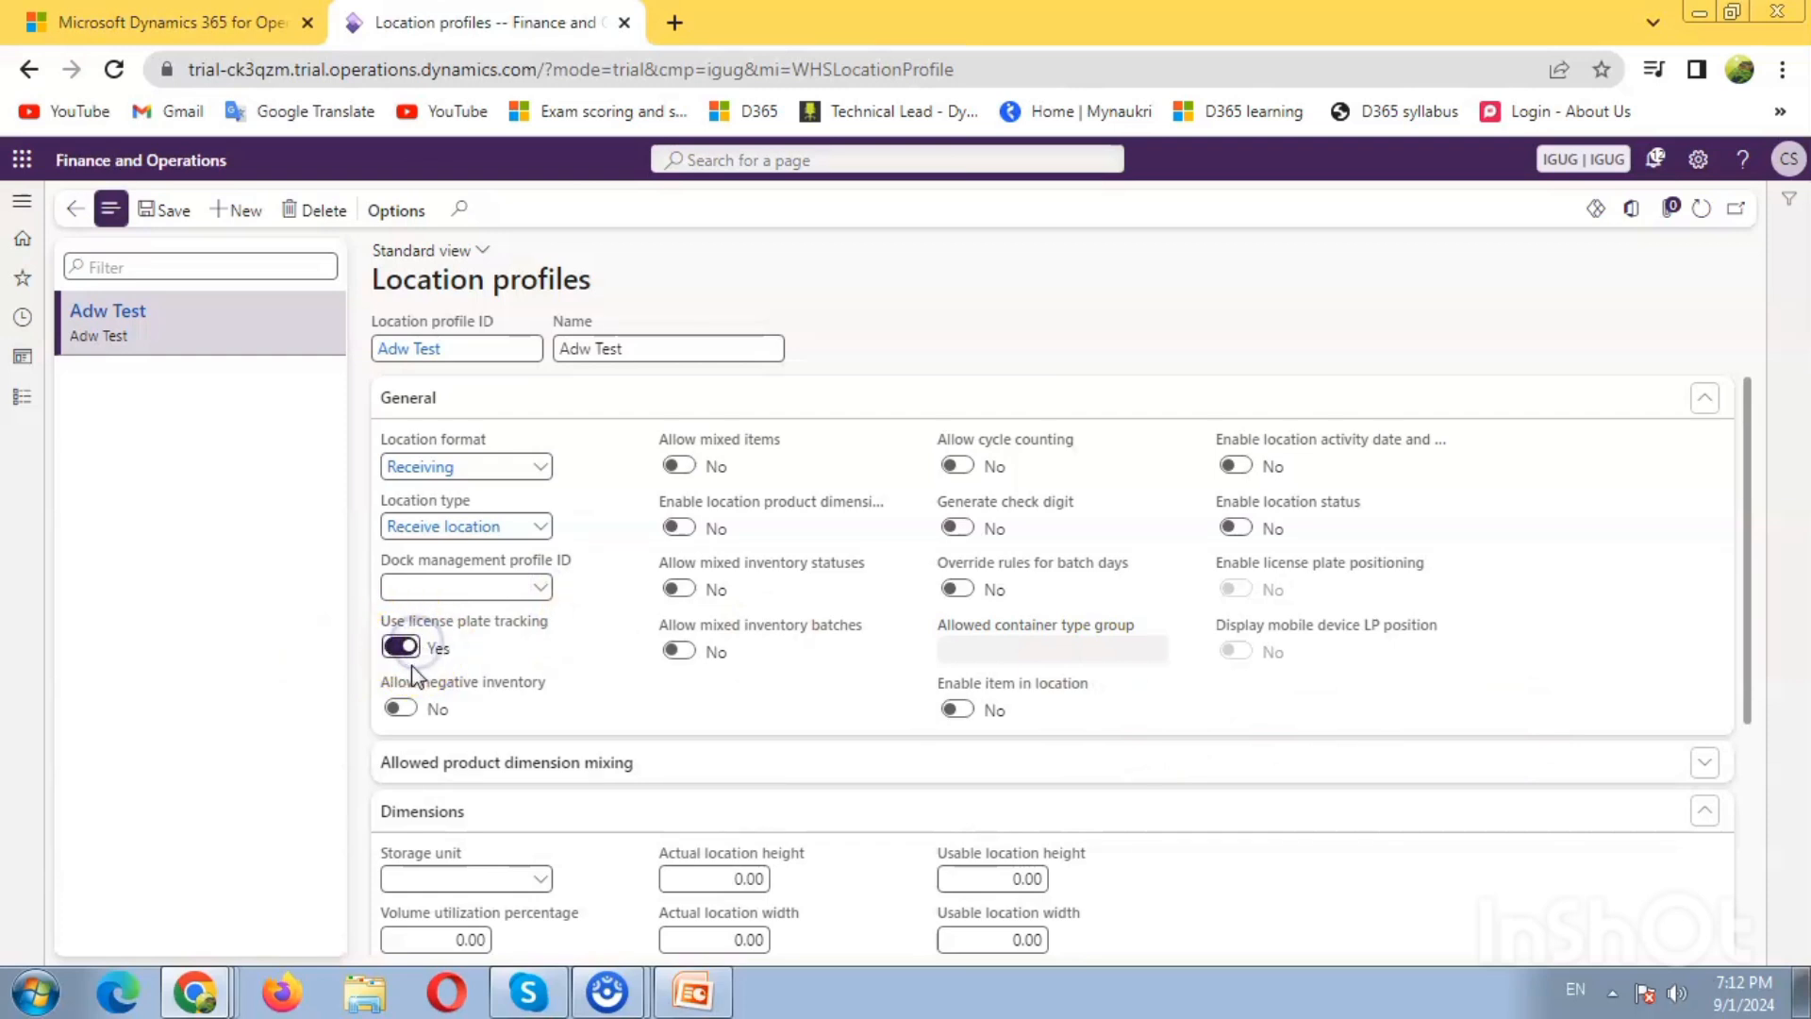
click(415, 696)
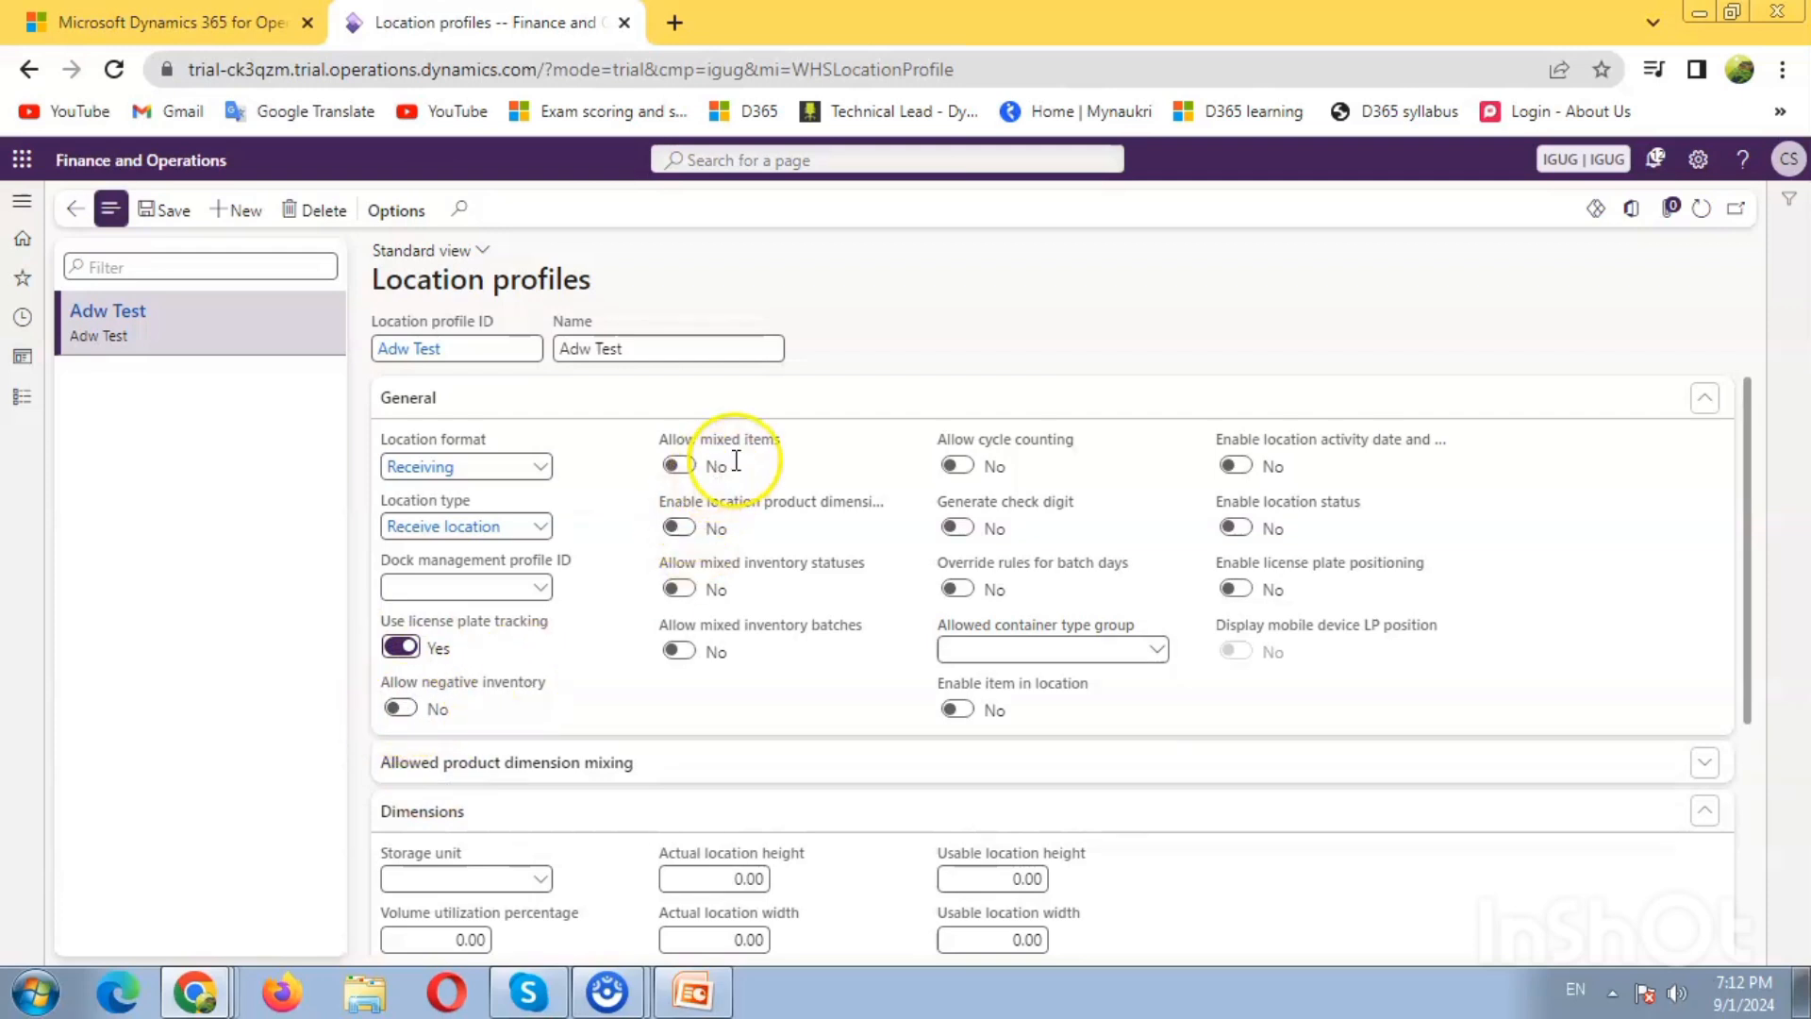
click(685, 472)
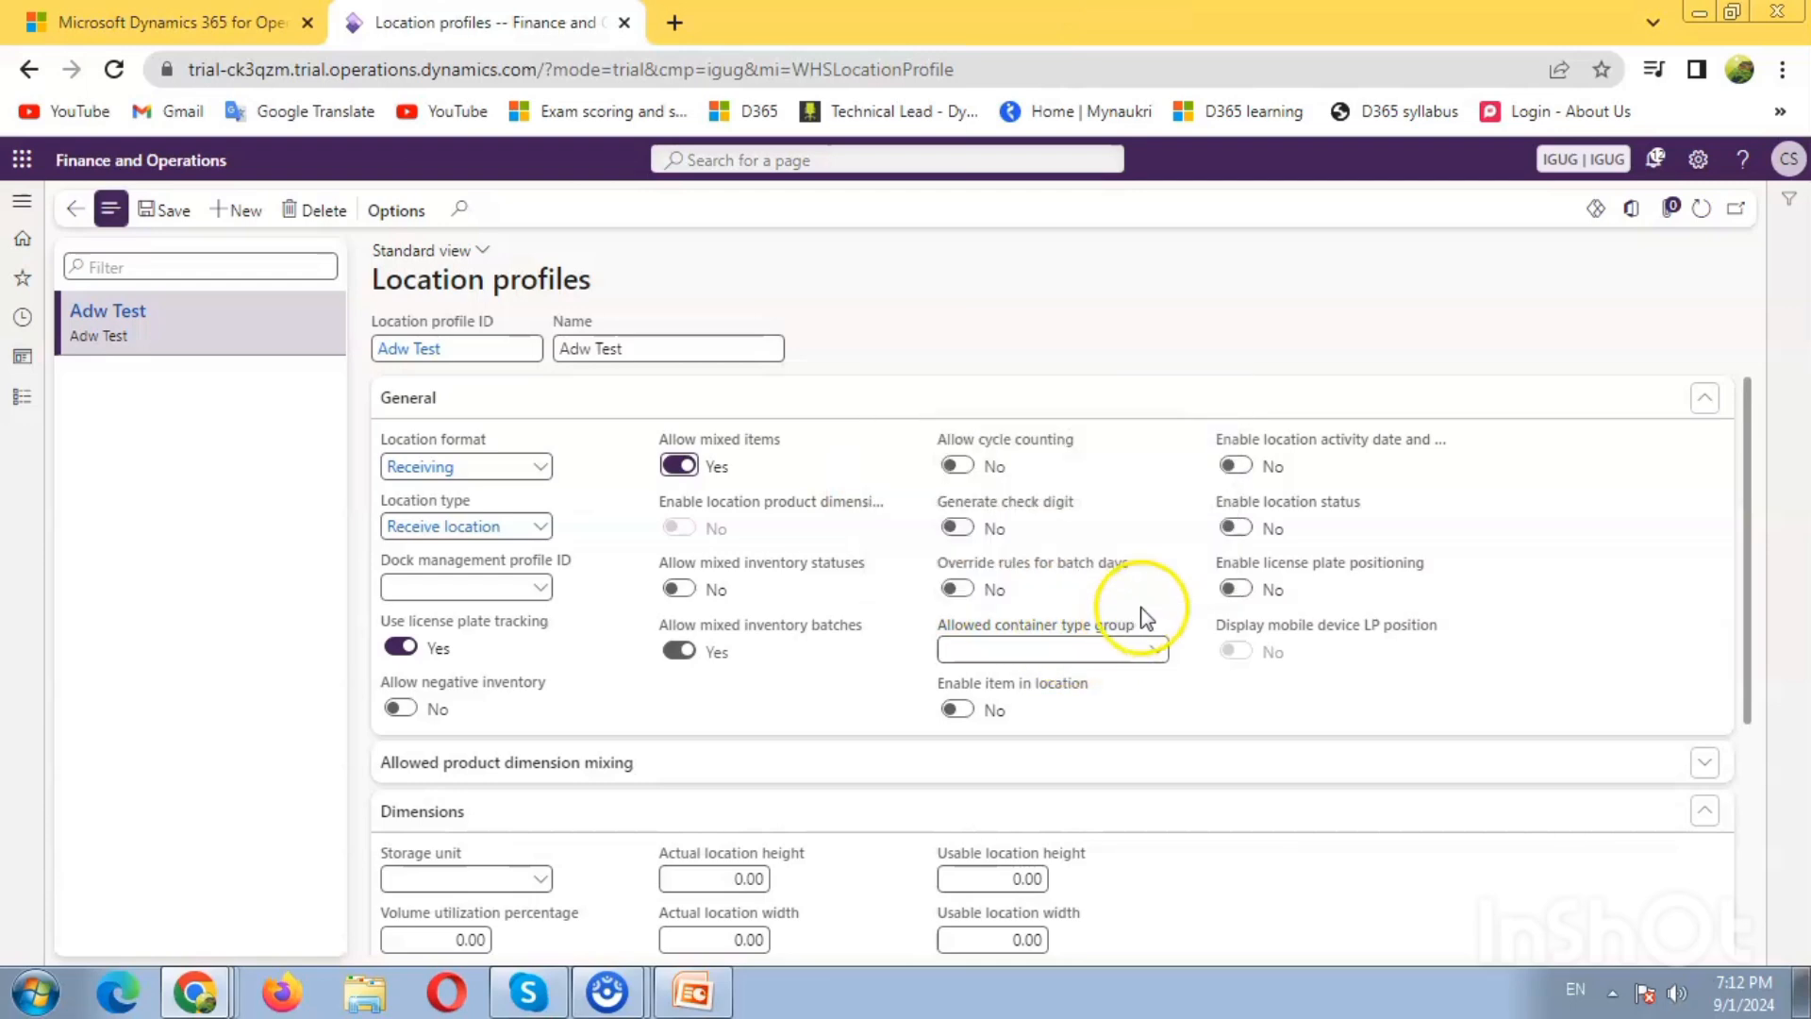
Examine the Adw Test profile's storage unit choices, location dimension fields and replenishment settings
scroll(1156, 608, down, 4)
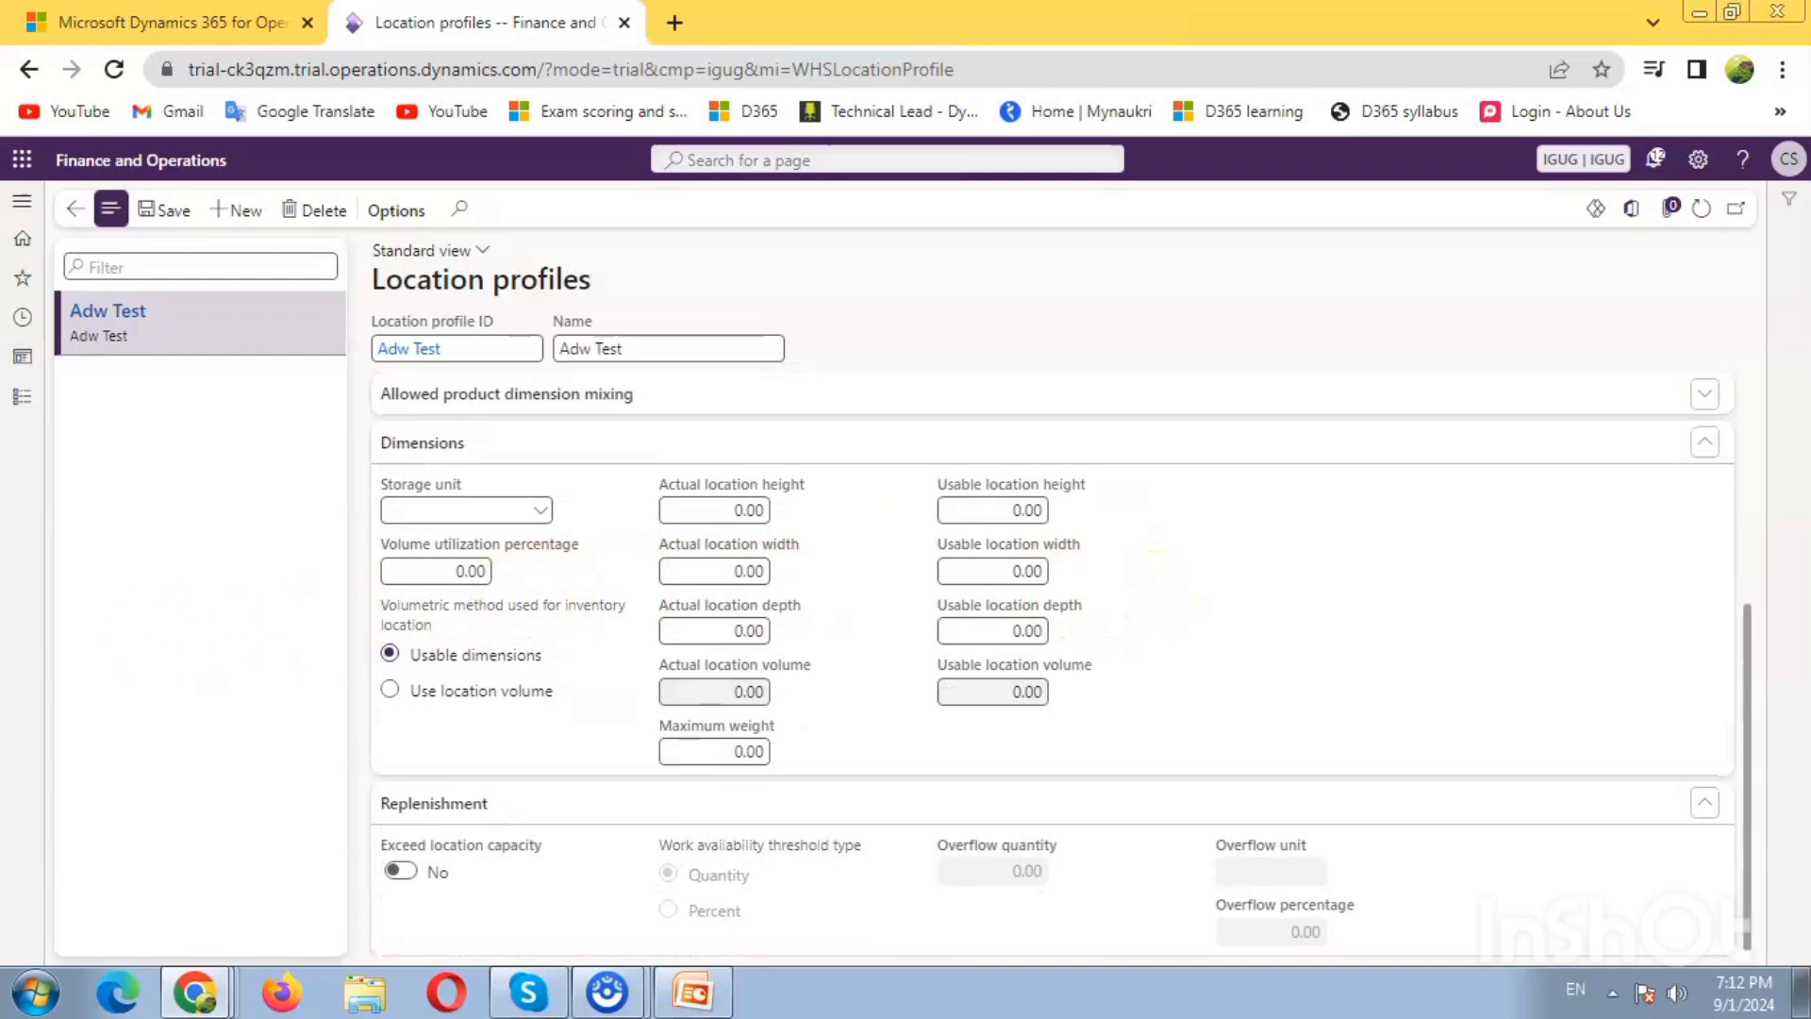
click(544, 510)
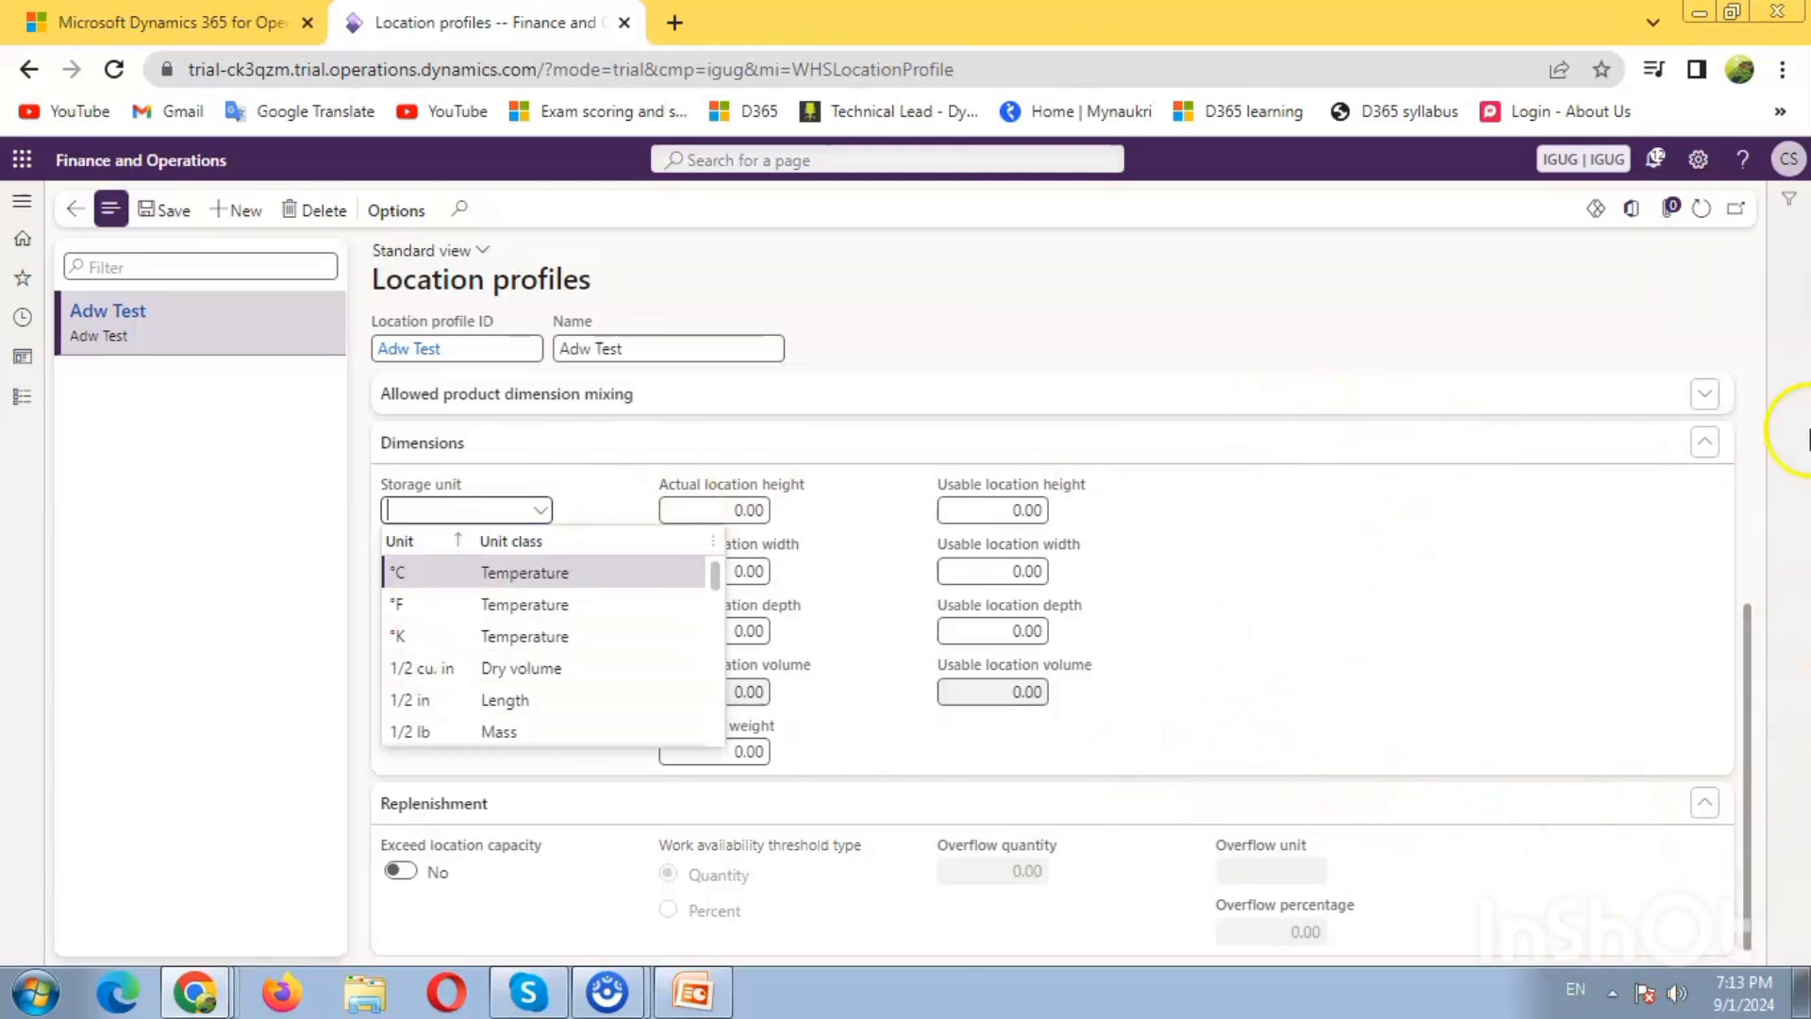
click(1805, 443)
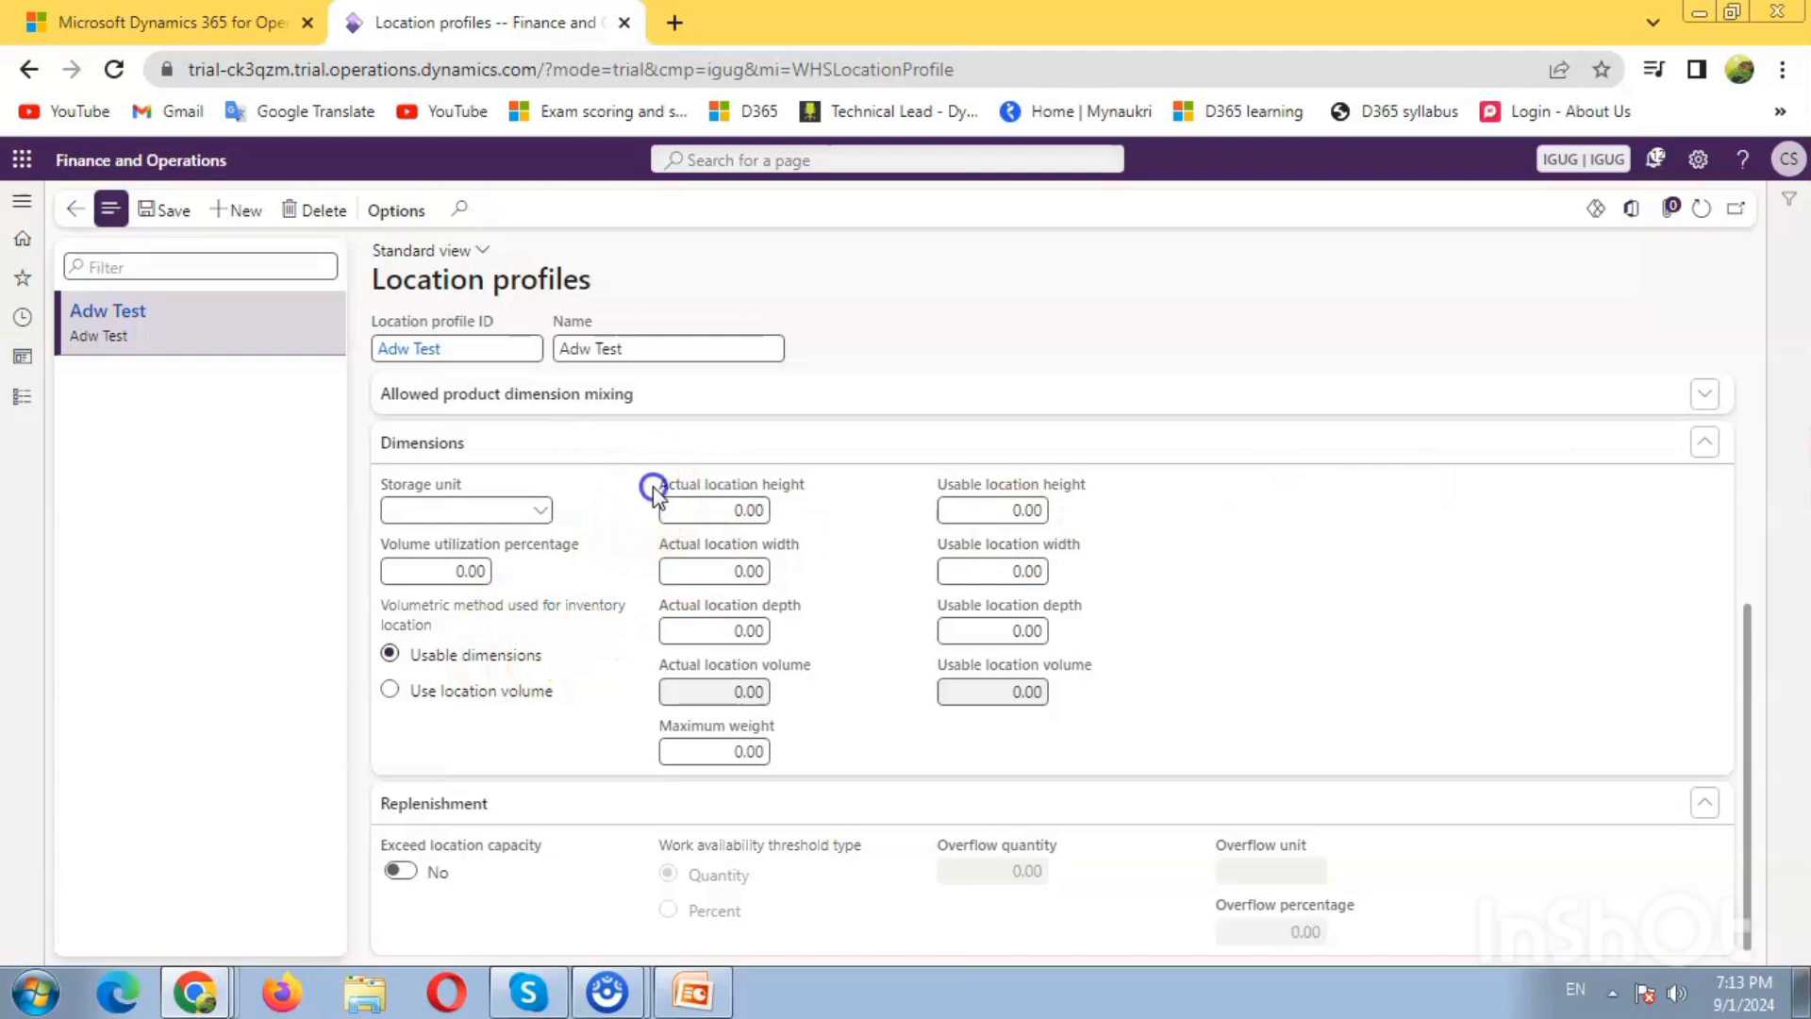
drag(655, 487, 805, 483)
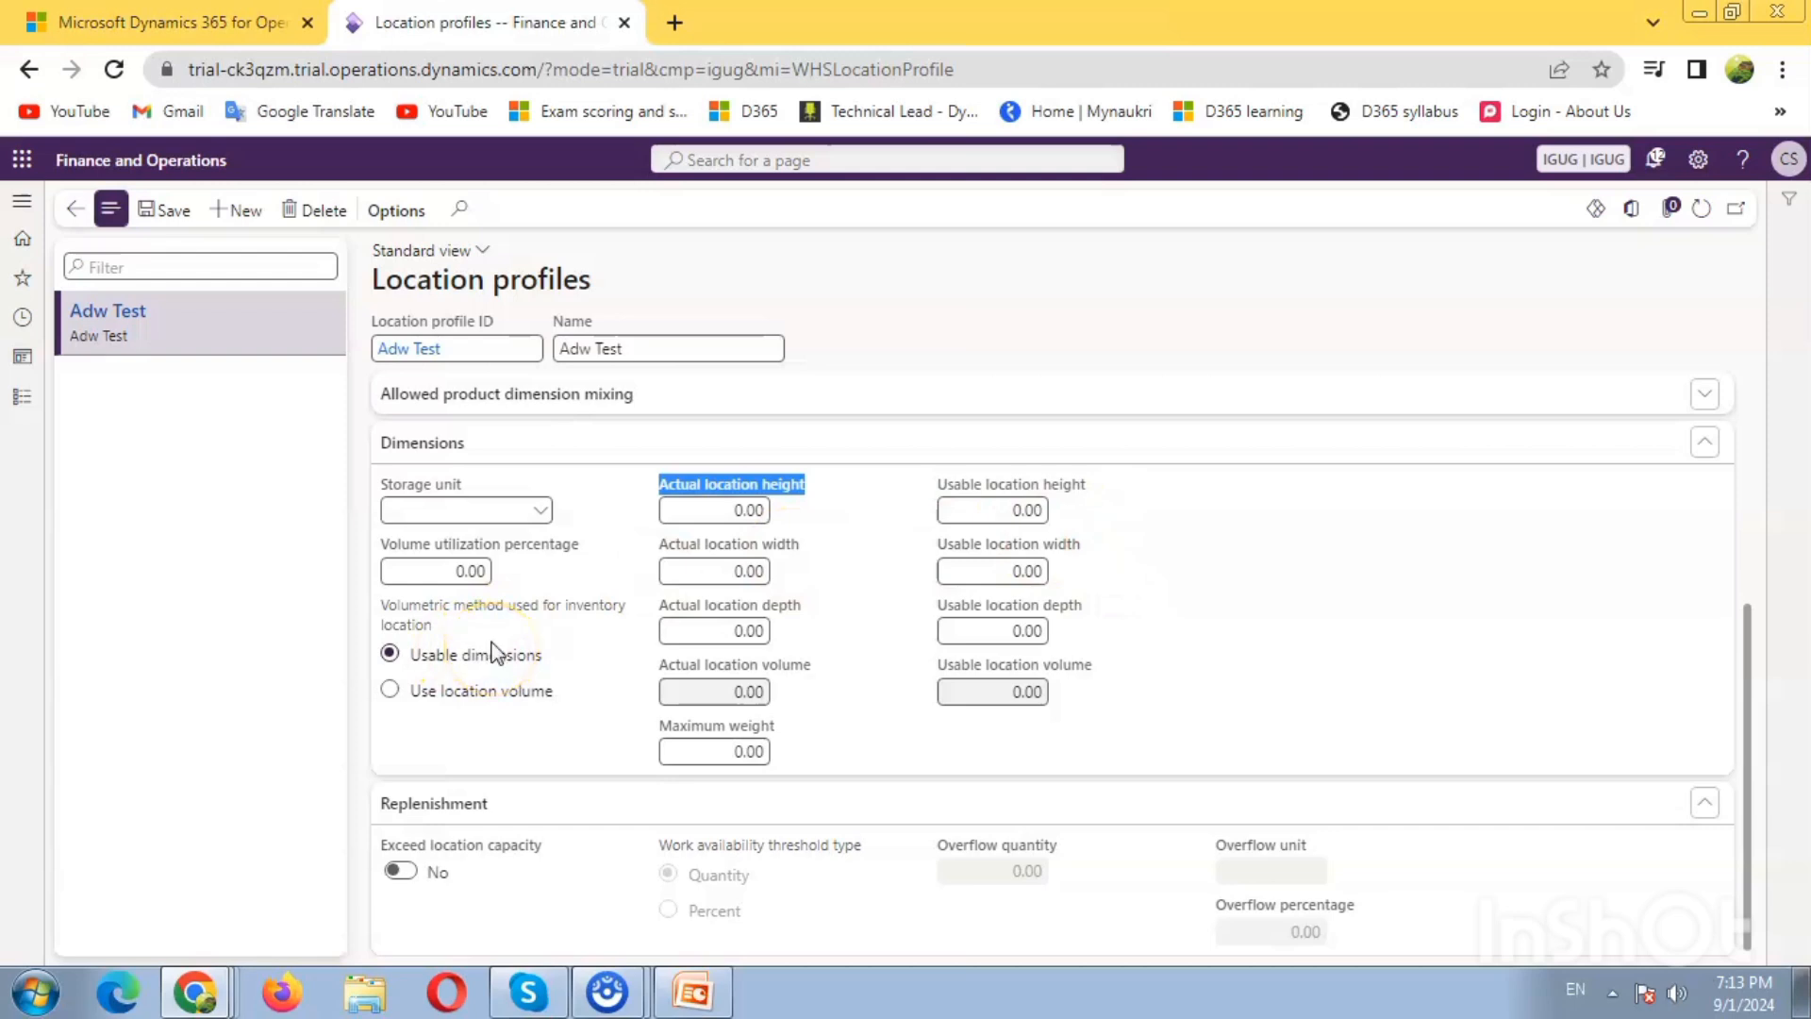
click(703, 714)
click(831, 752)
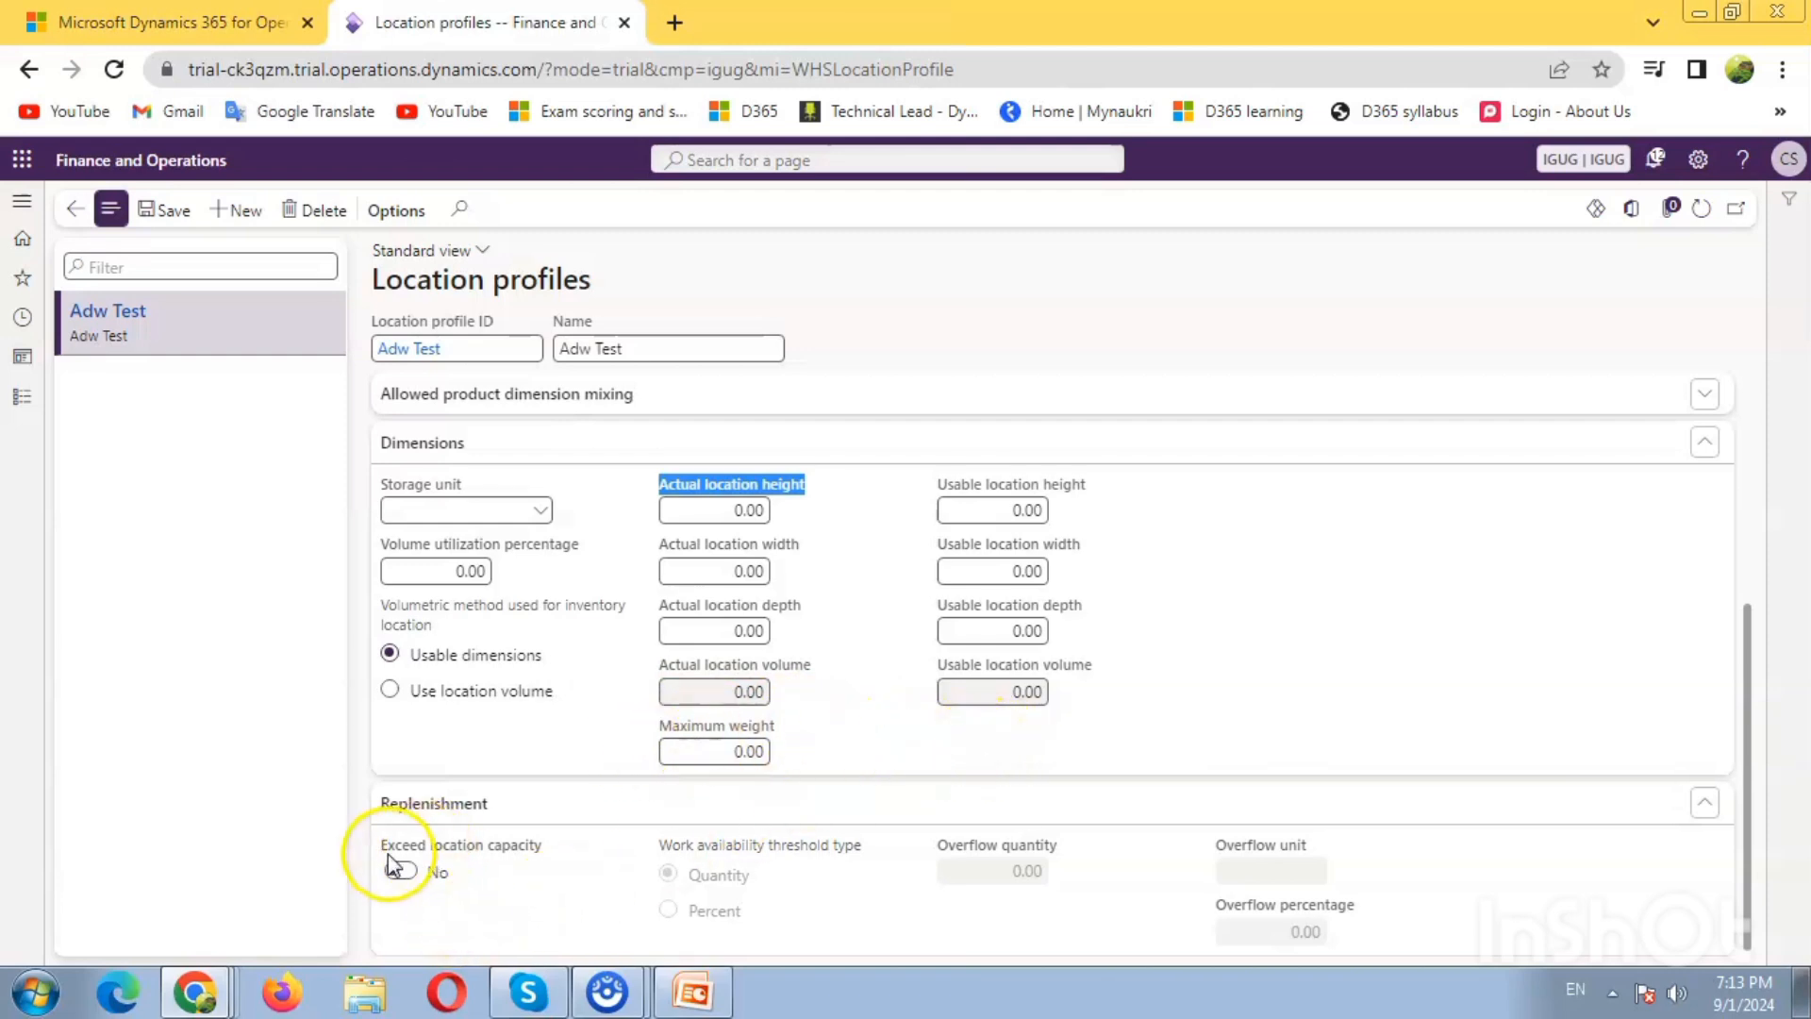
mouse_move(476, 860)
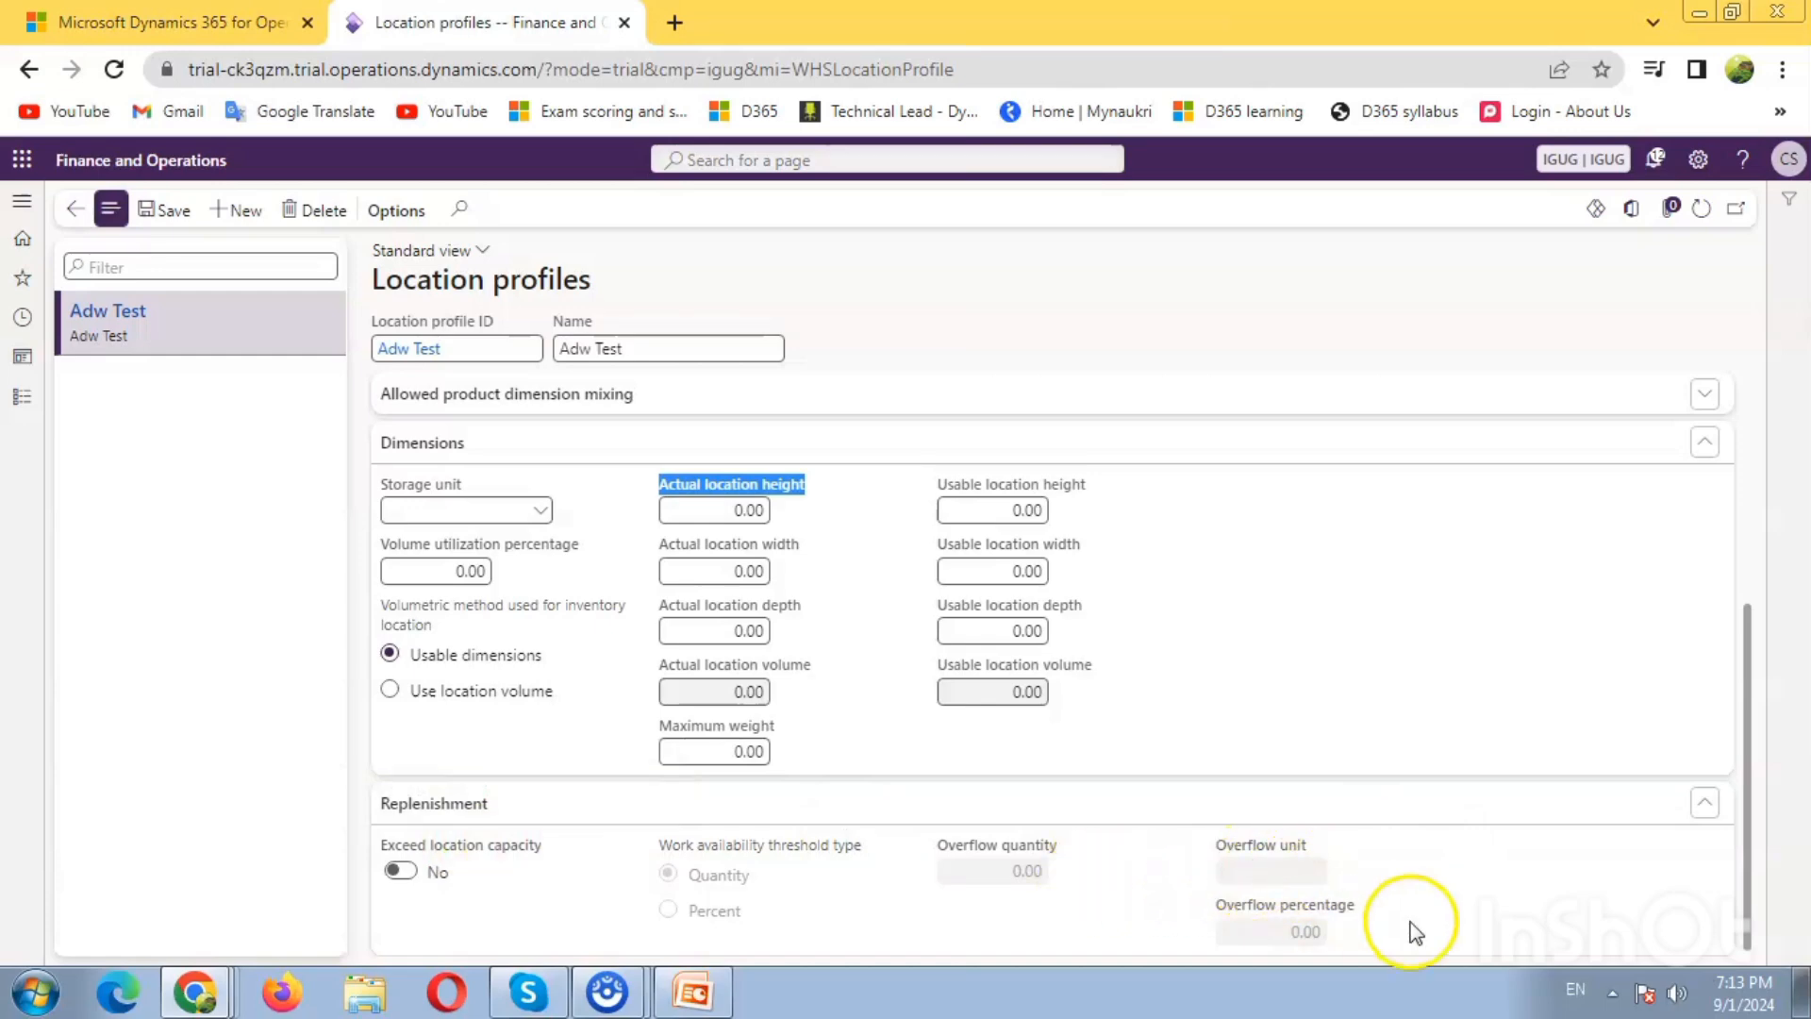
scroll(1625, 647, up, 4)
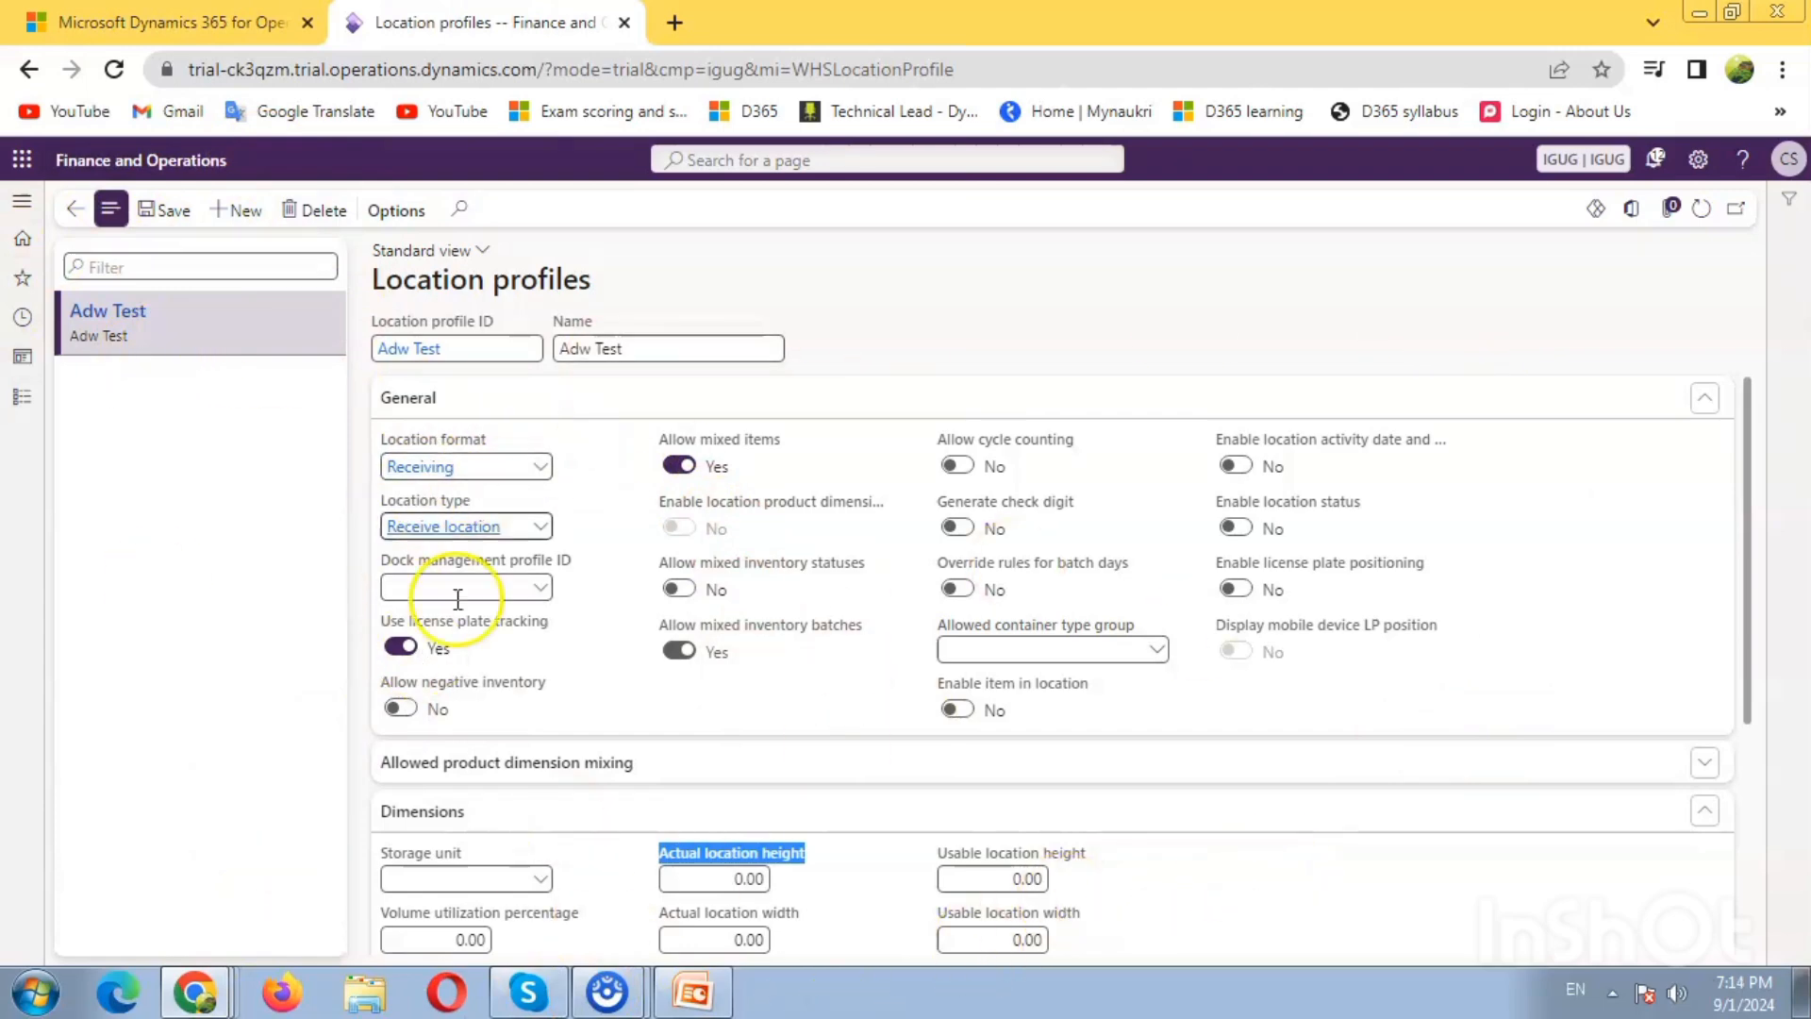
Save the Adw Test profile and create another location profile with ID and name "Storage"
click(171, 213)
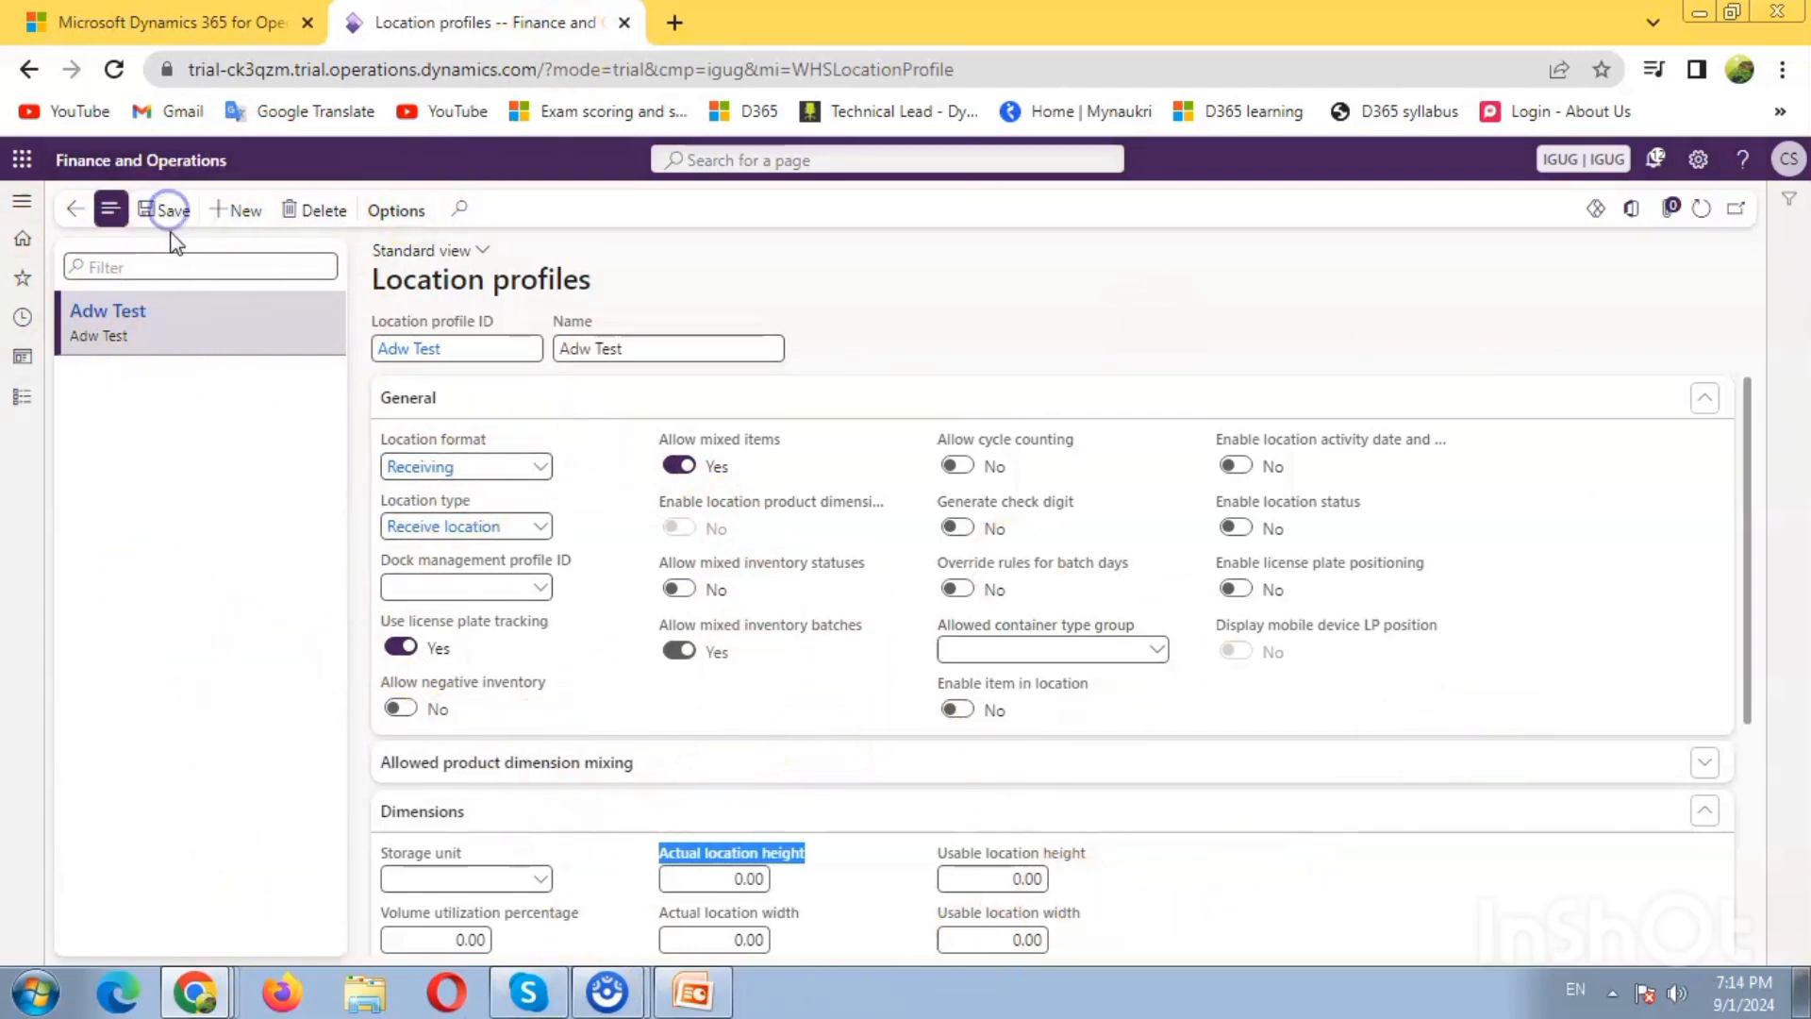
click(234, 217)
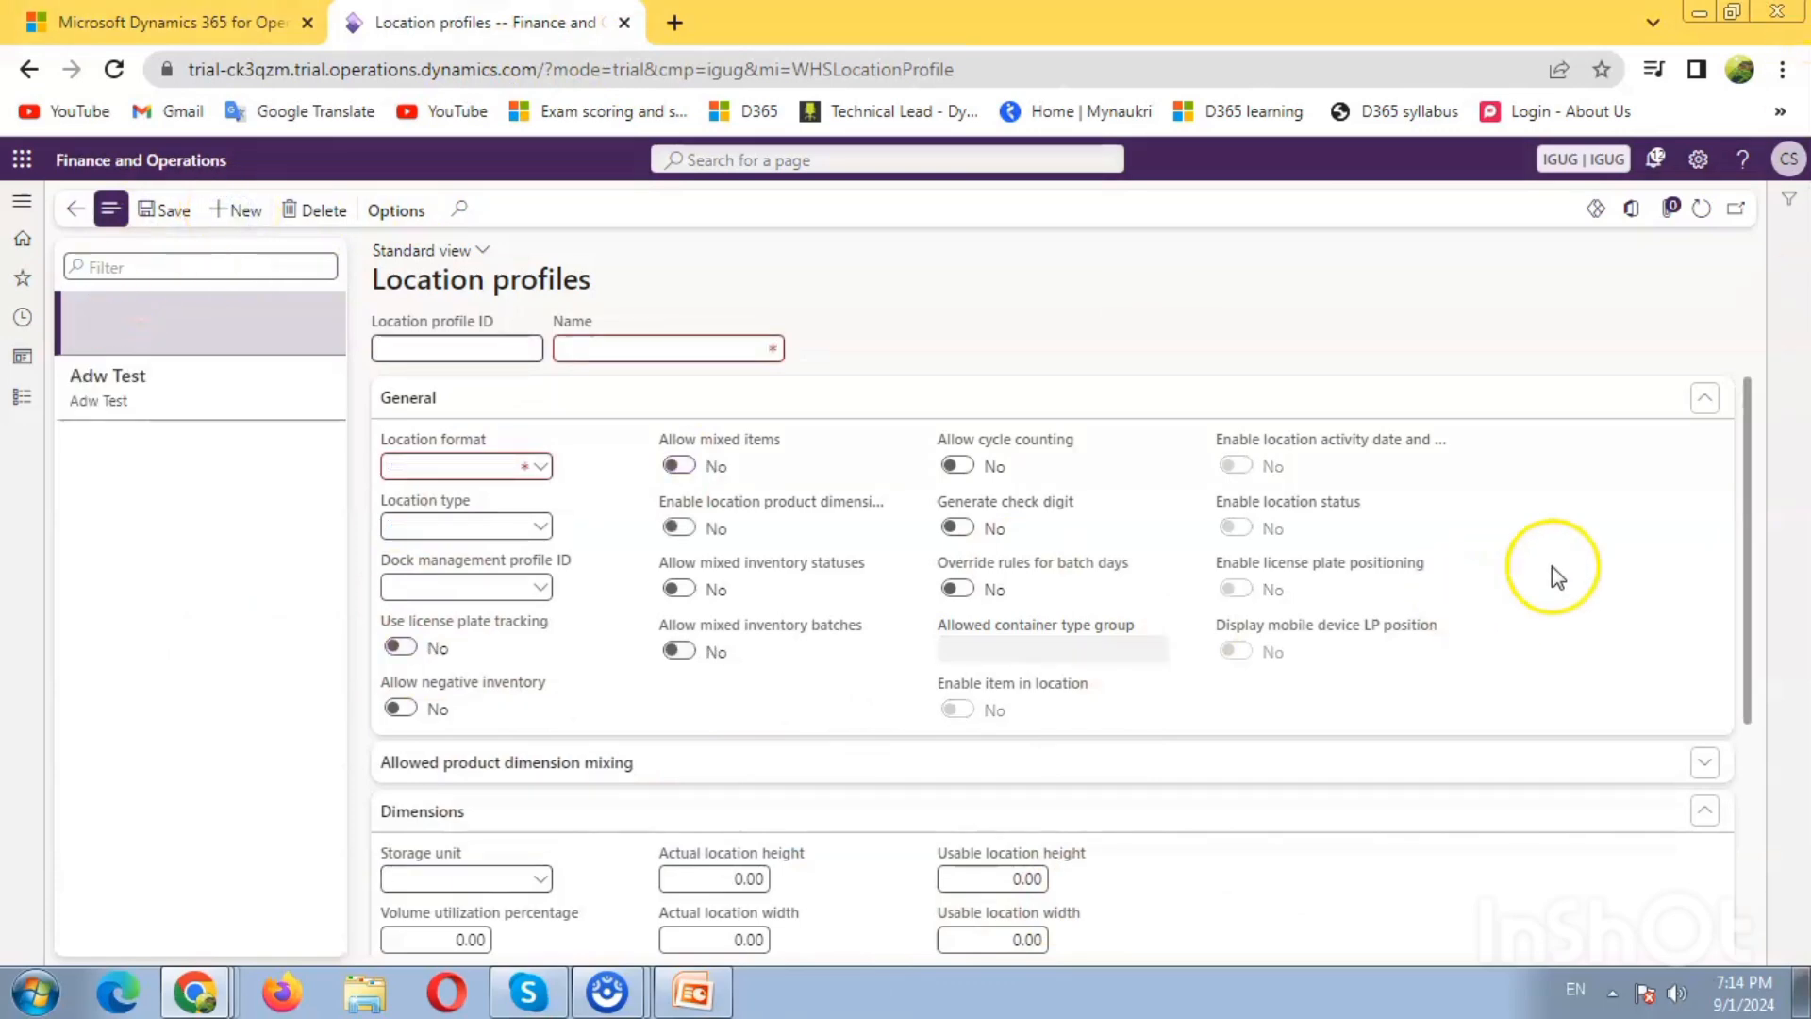
click(488, 352)
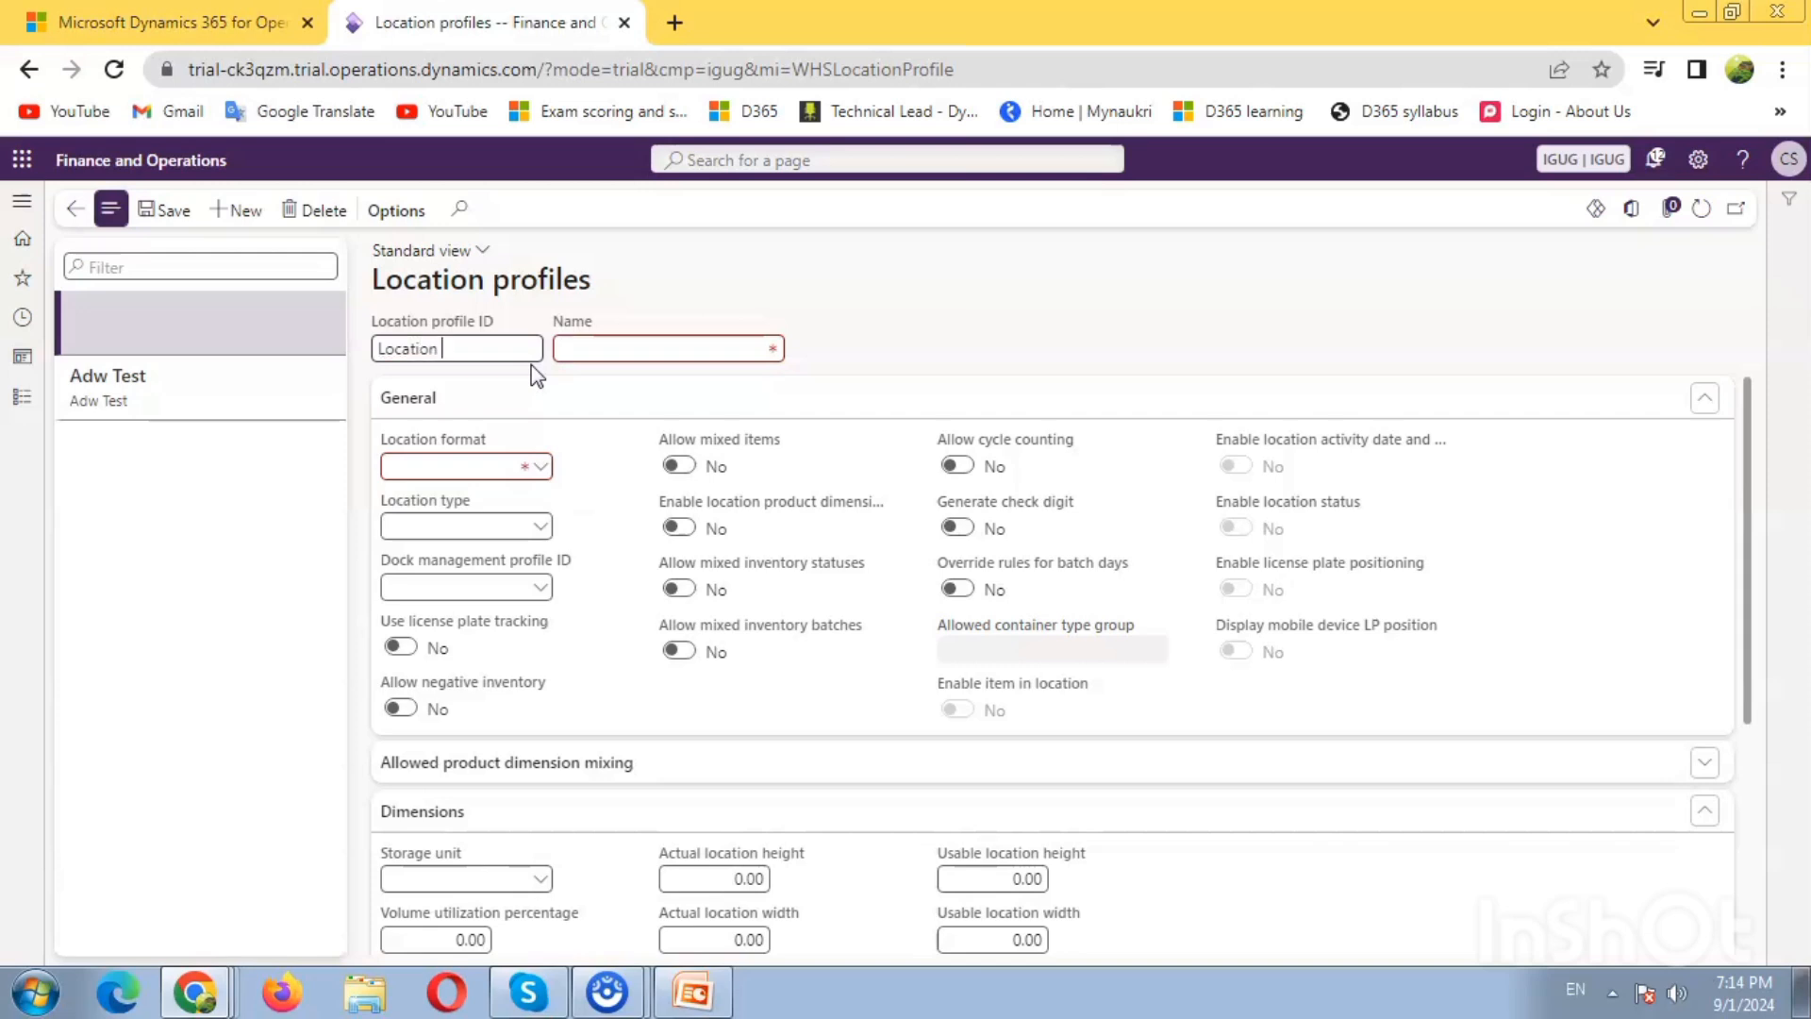
key(BackSpace)
key(BackSpace)
key(BackSpace)
key(BackSpace)
key(Tab)
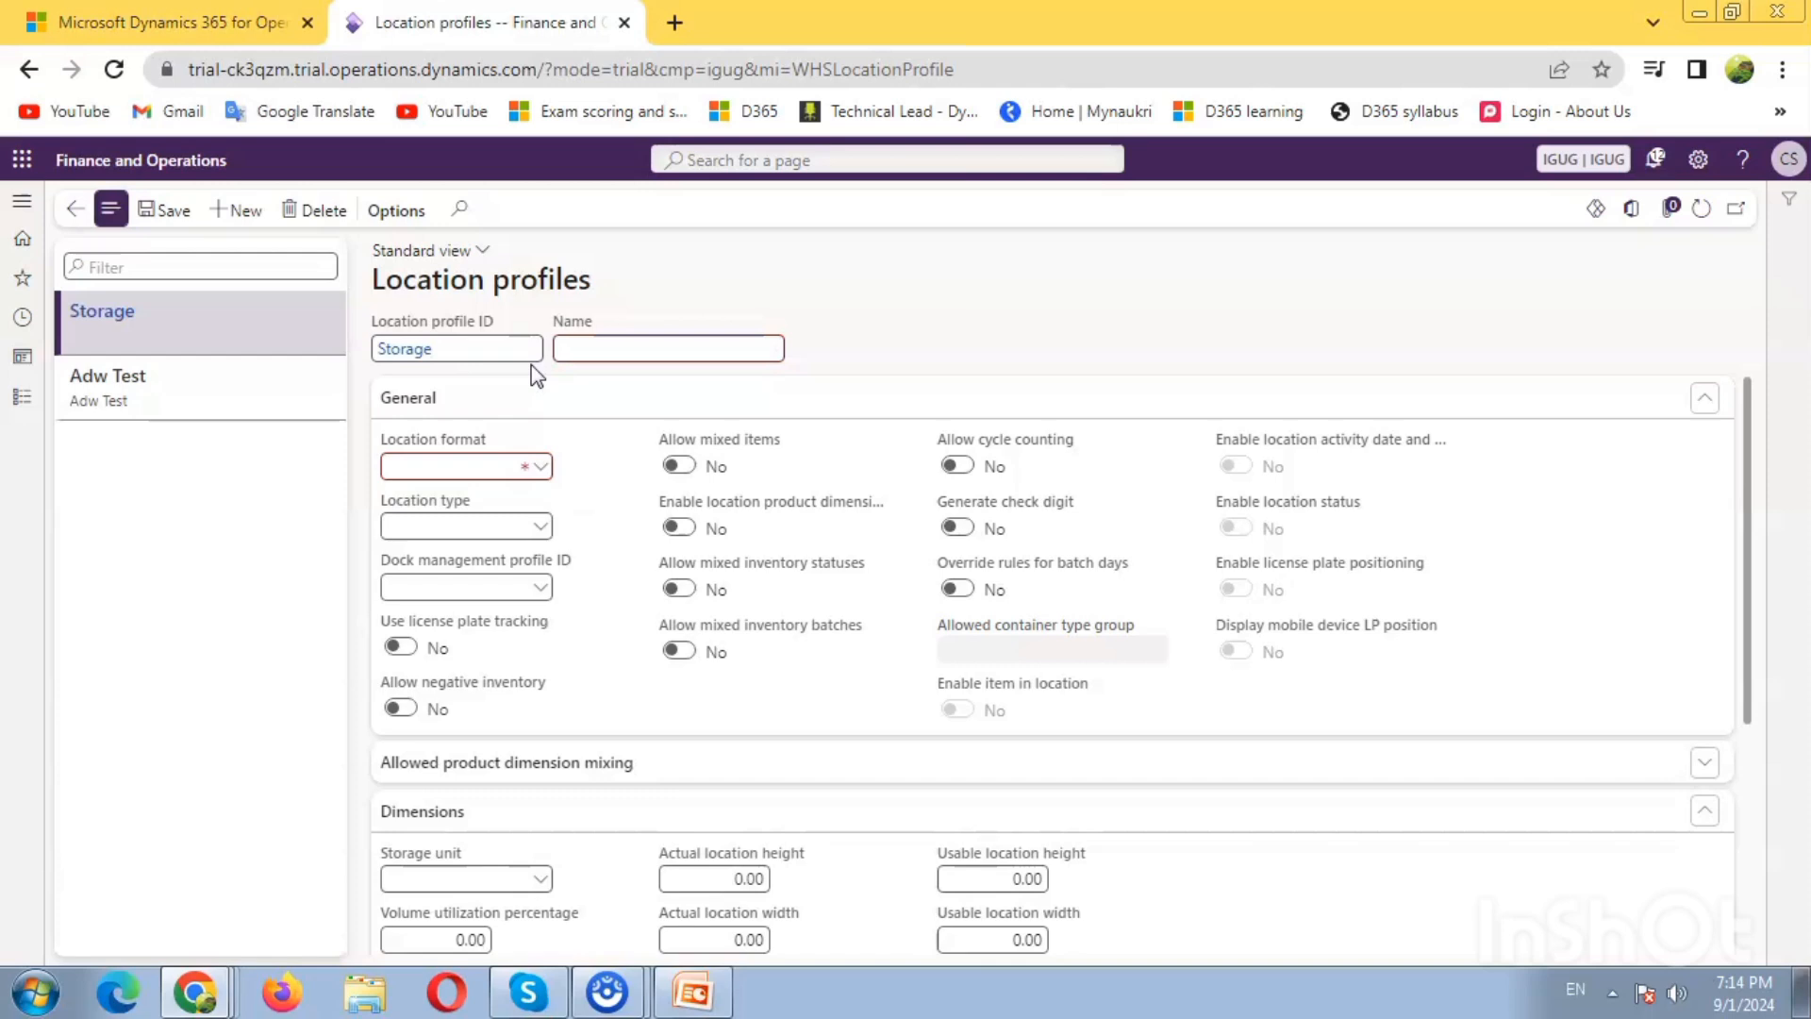
text(Storage)
key(Tab)
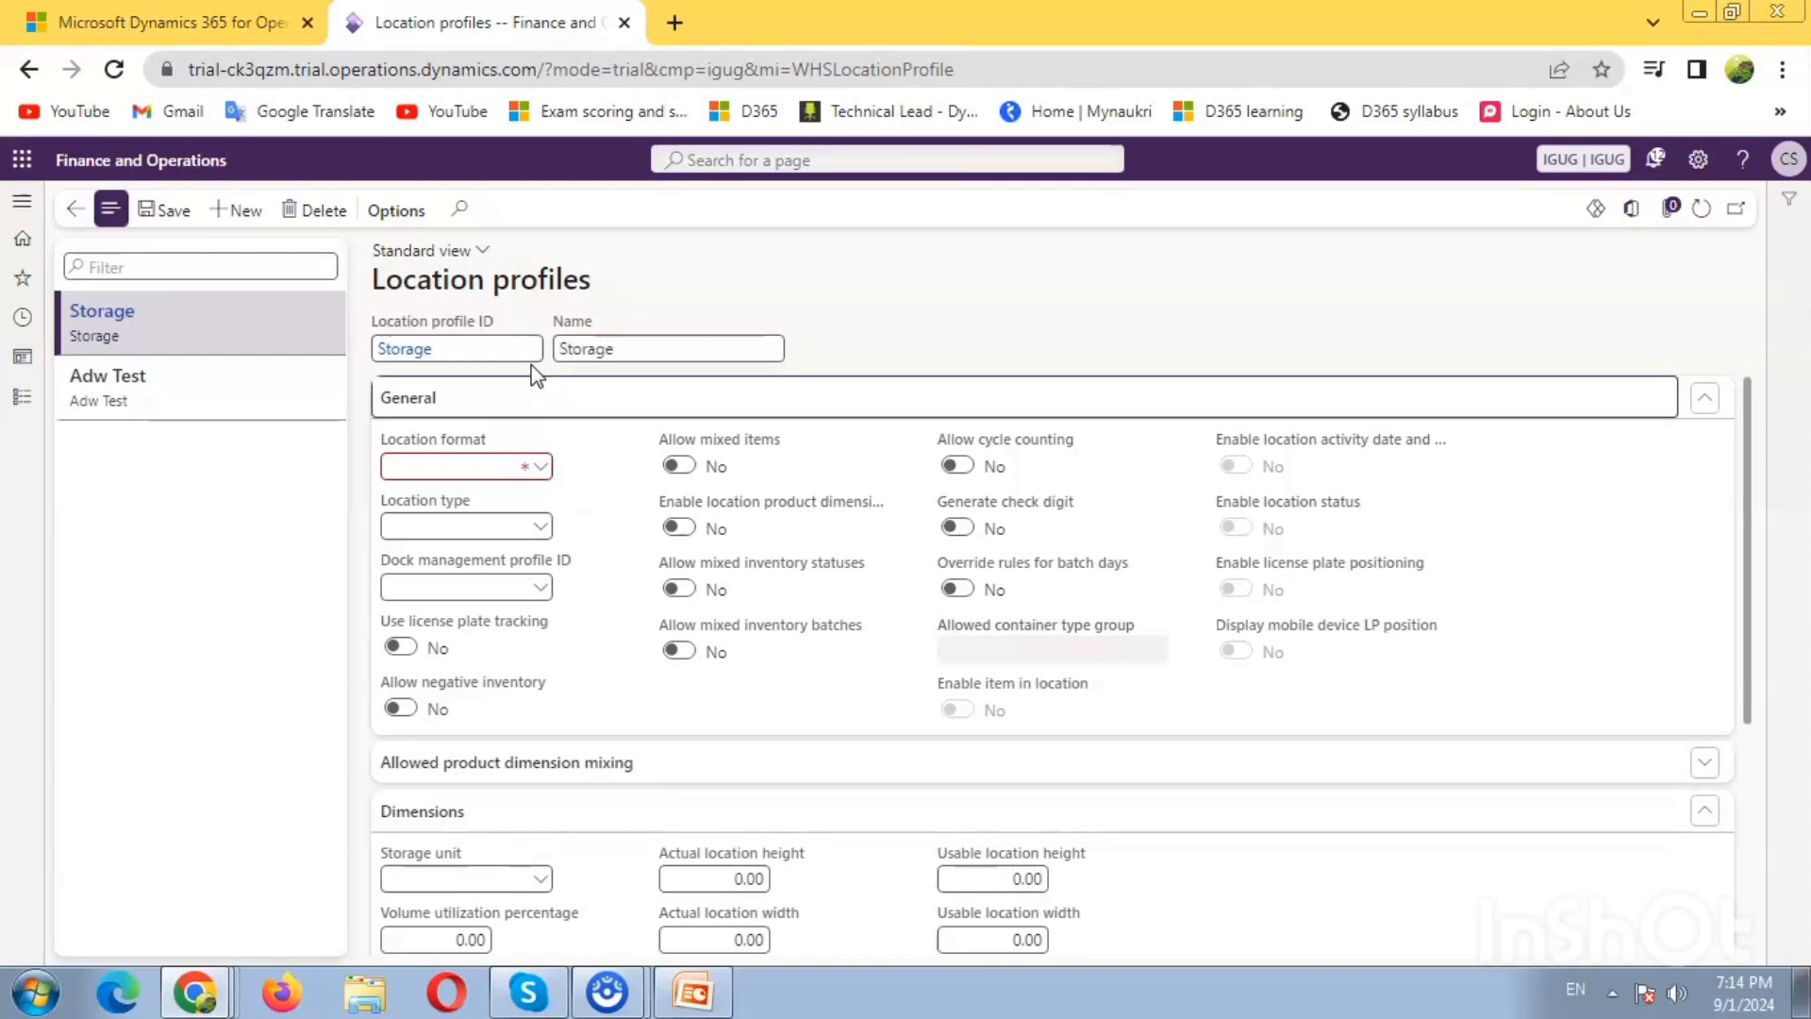
Set the Storage profile's location format to "Storage Loation" and its location type to Inventory Storage
click(528, 466)
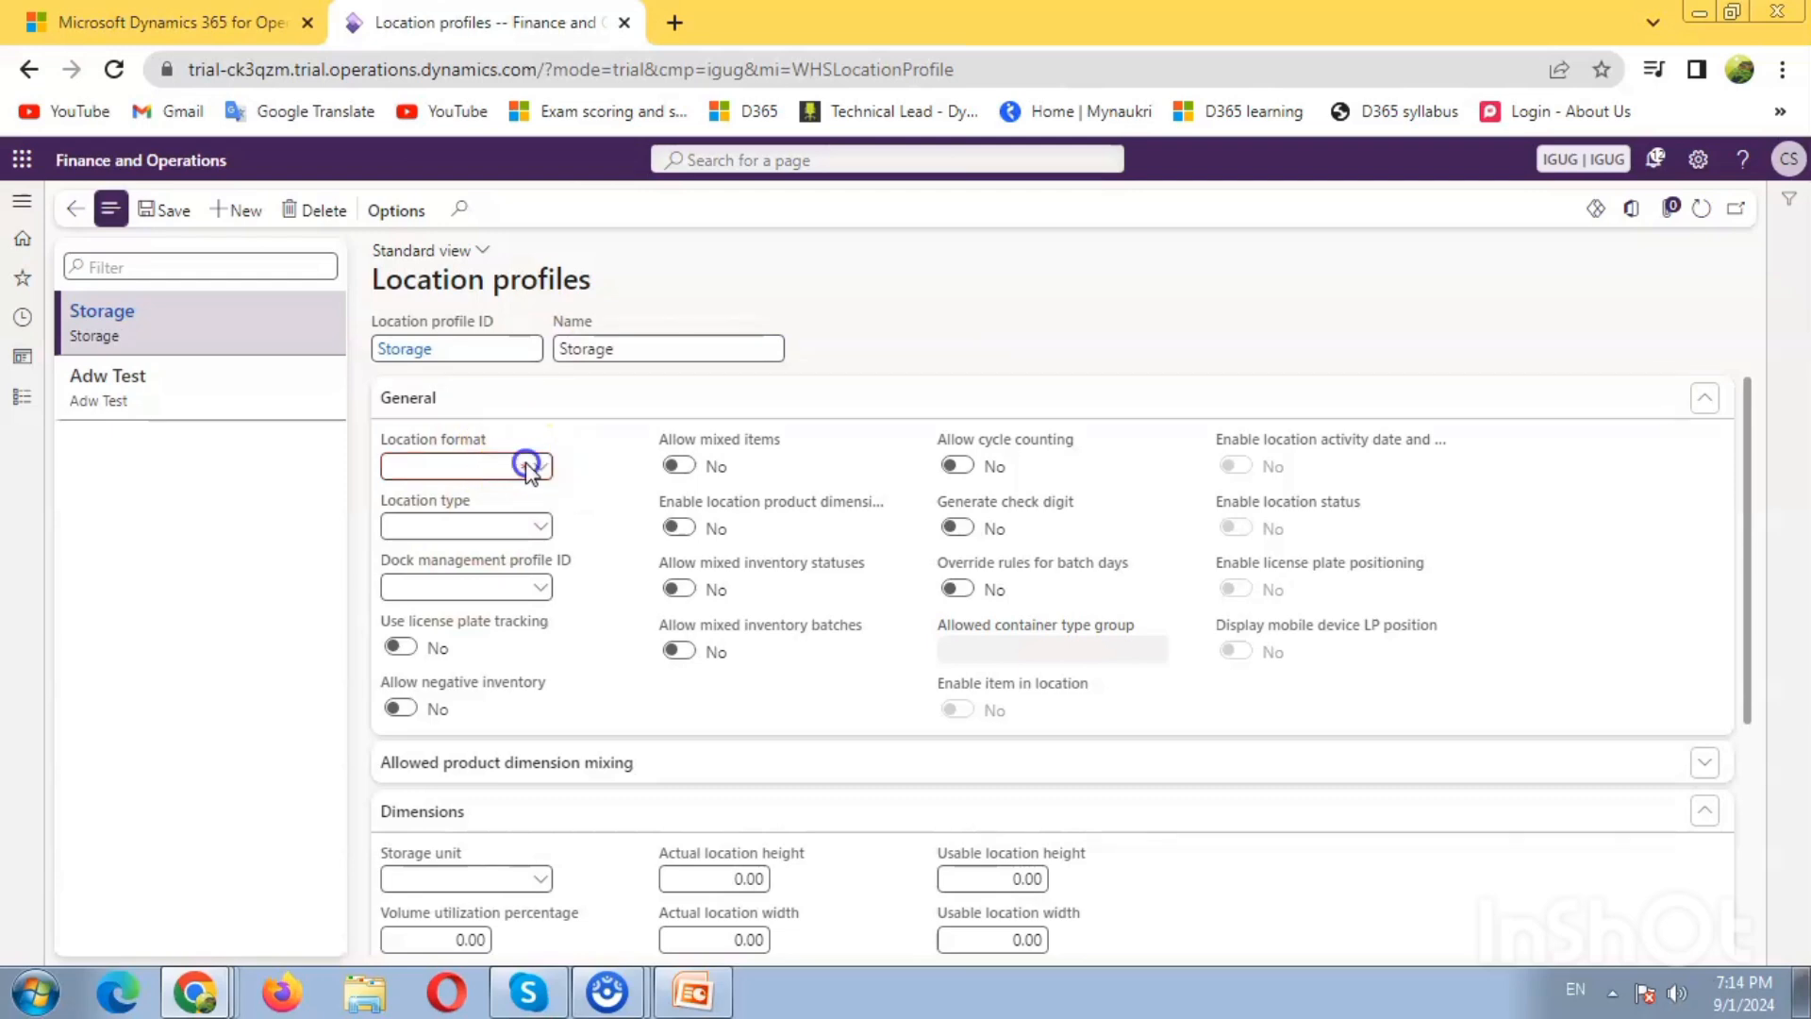
click(540, 466)
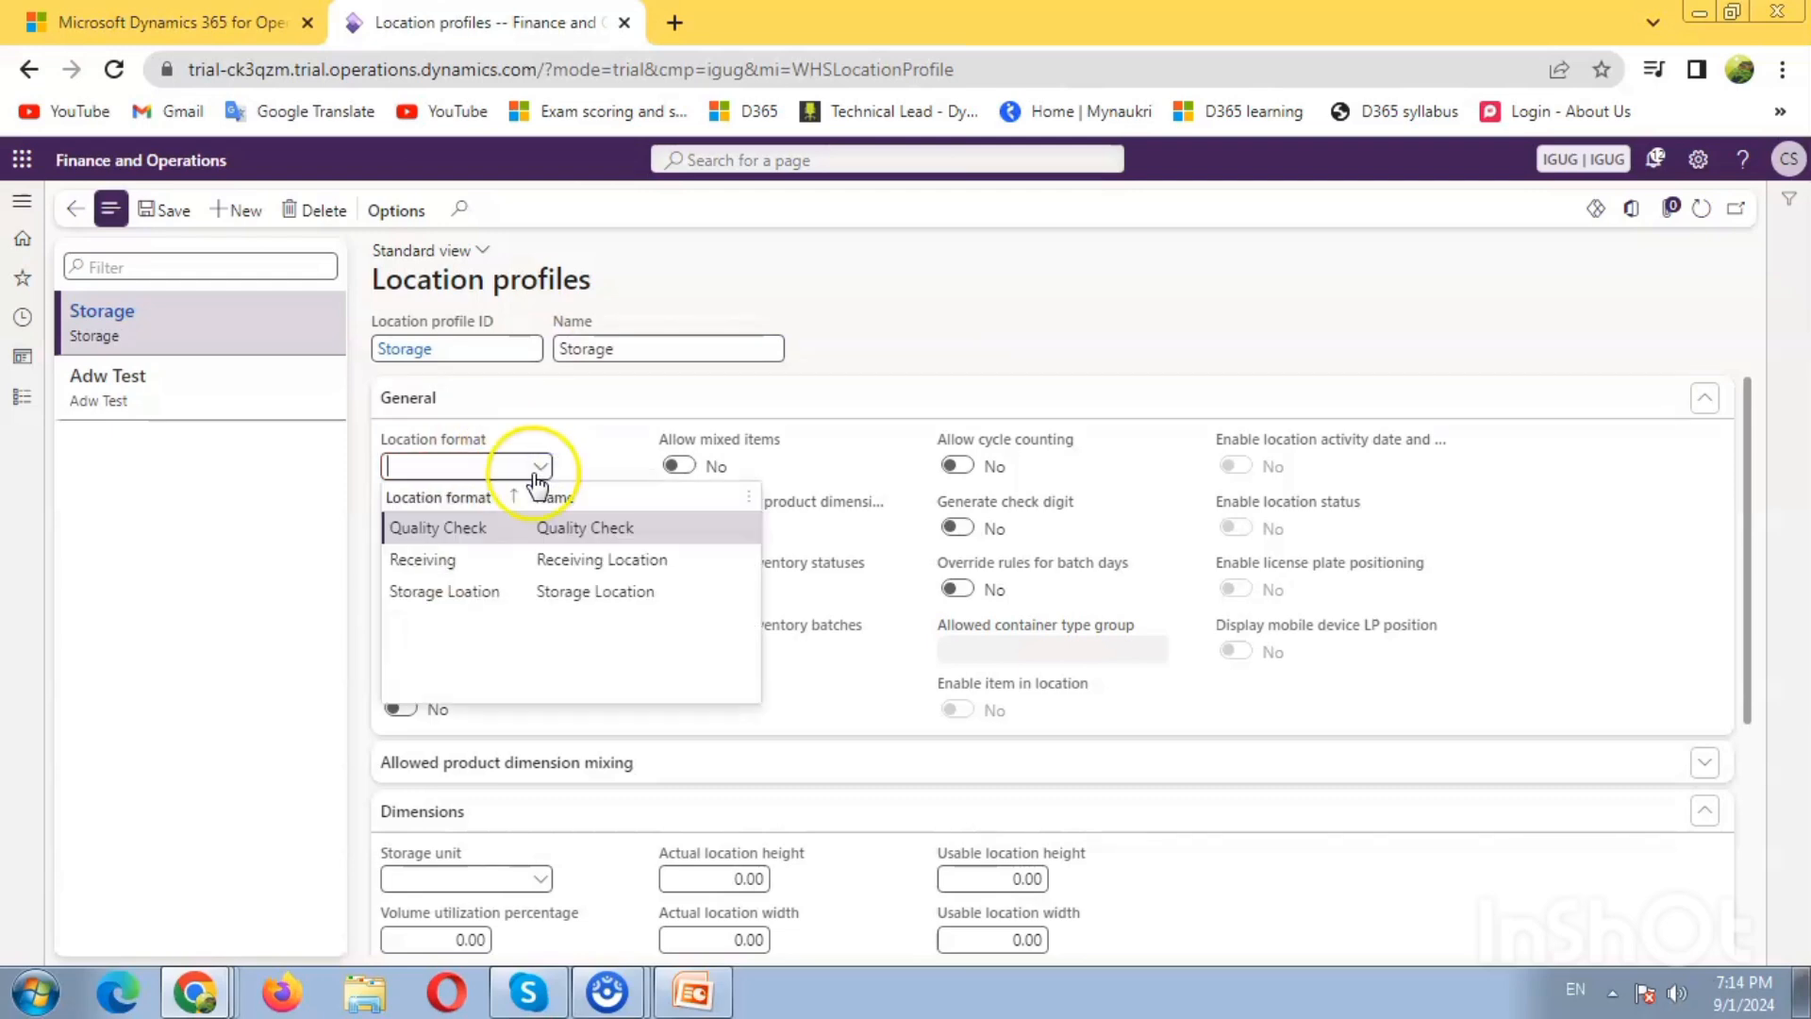
click(495, 593)
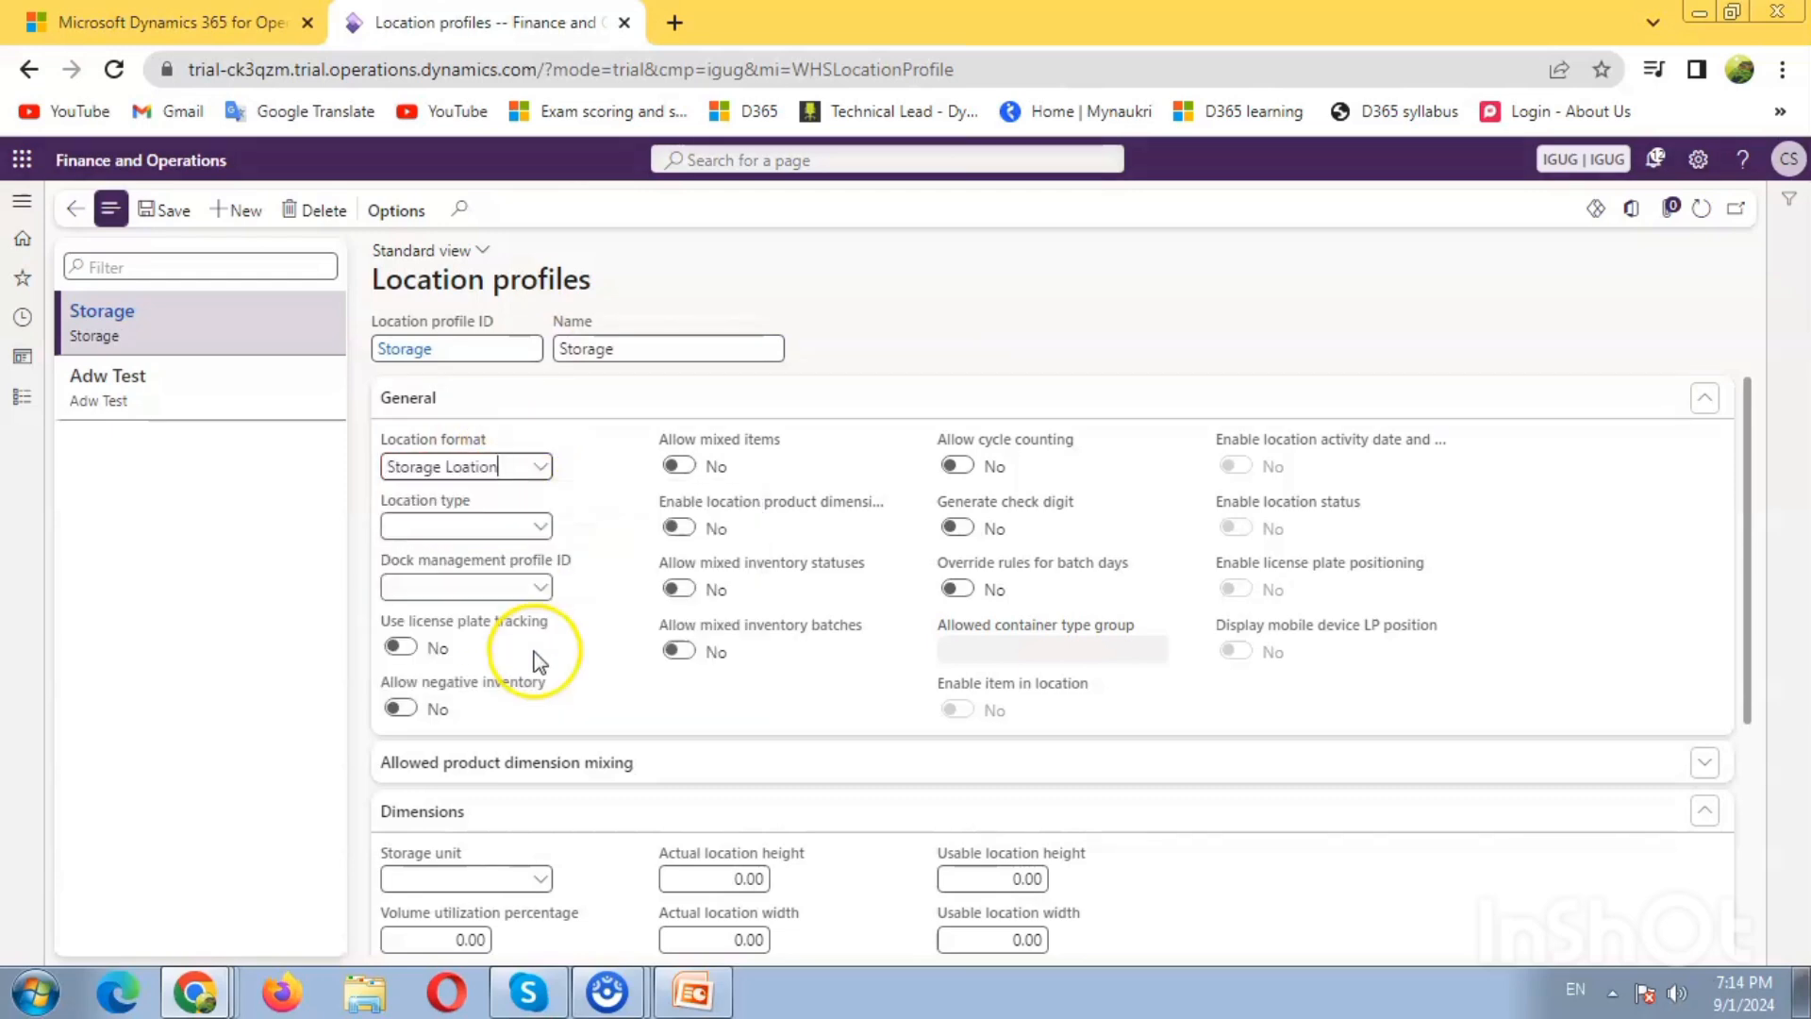
click(492, 522)
click(541, 528)
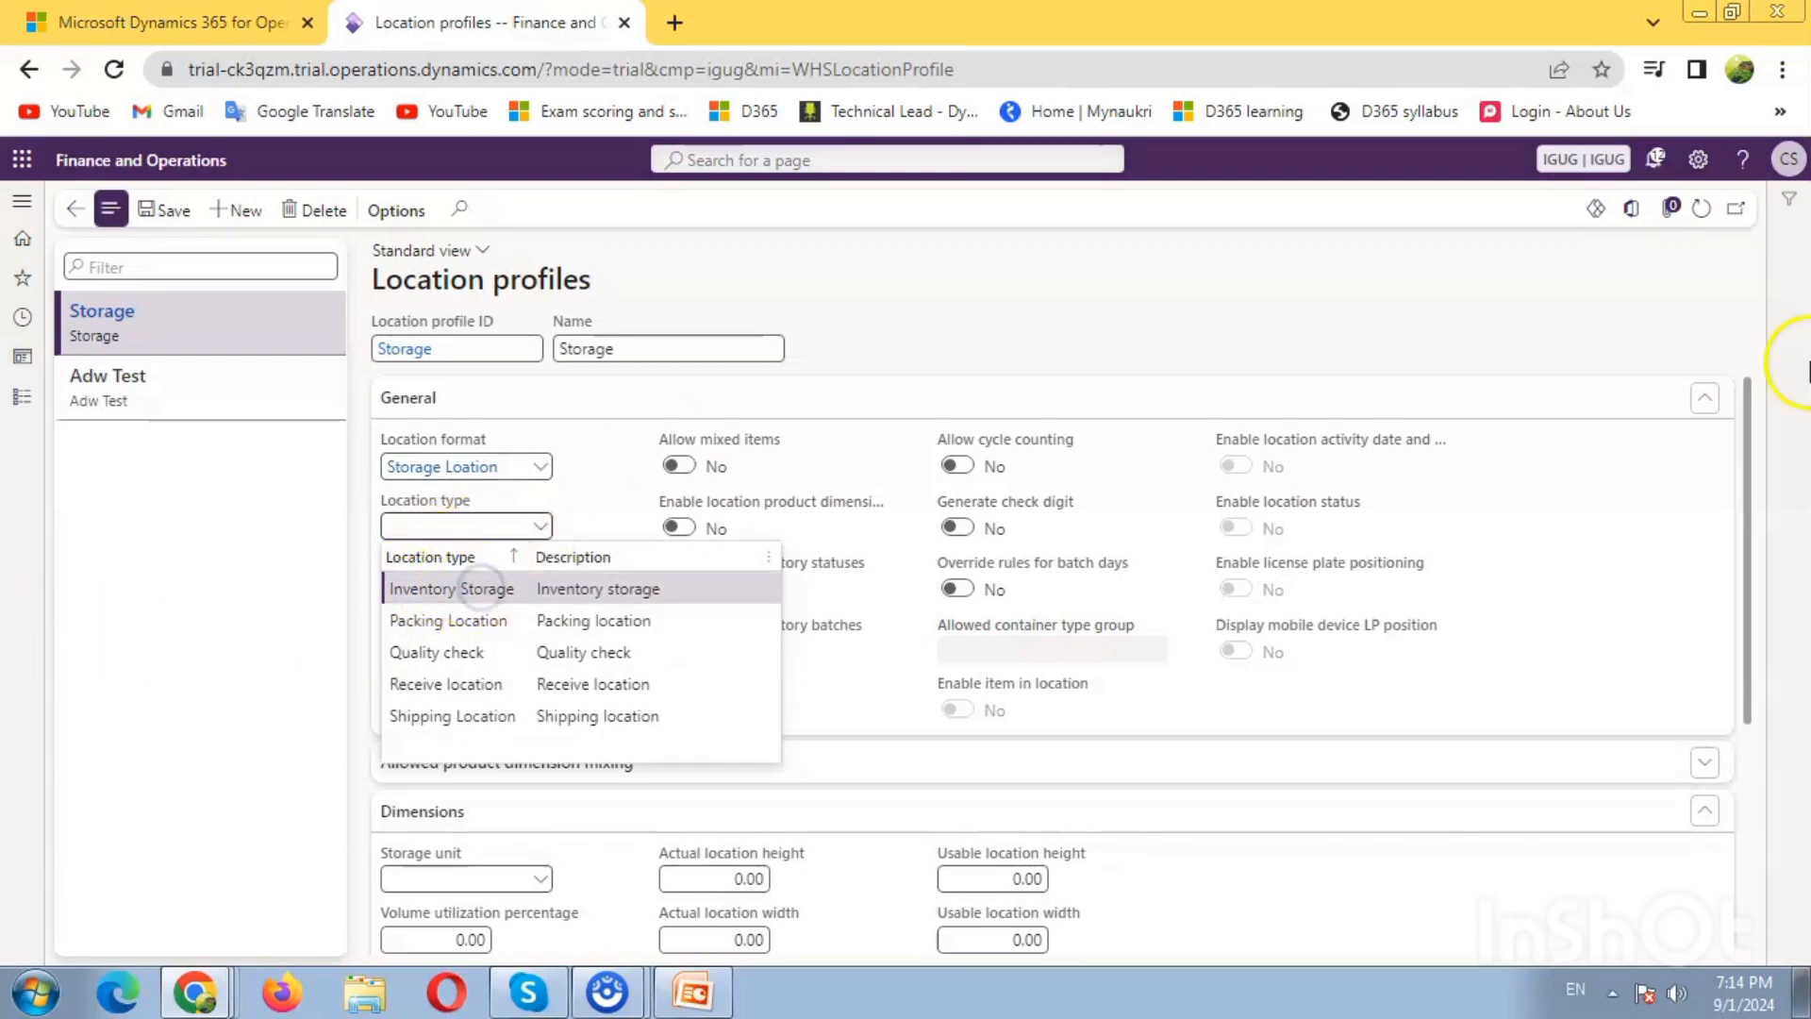
click(451, 587)
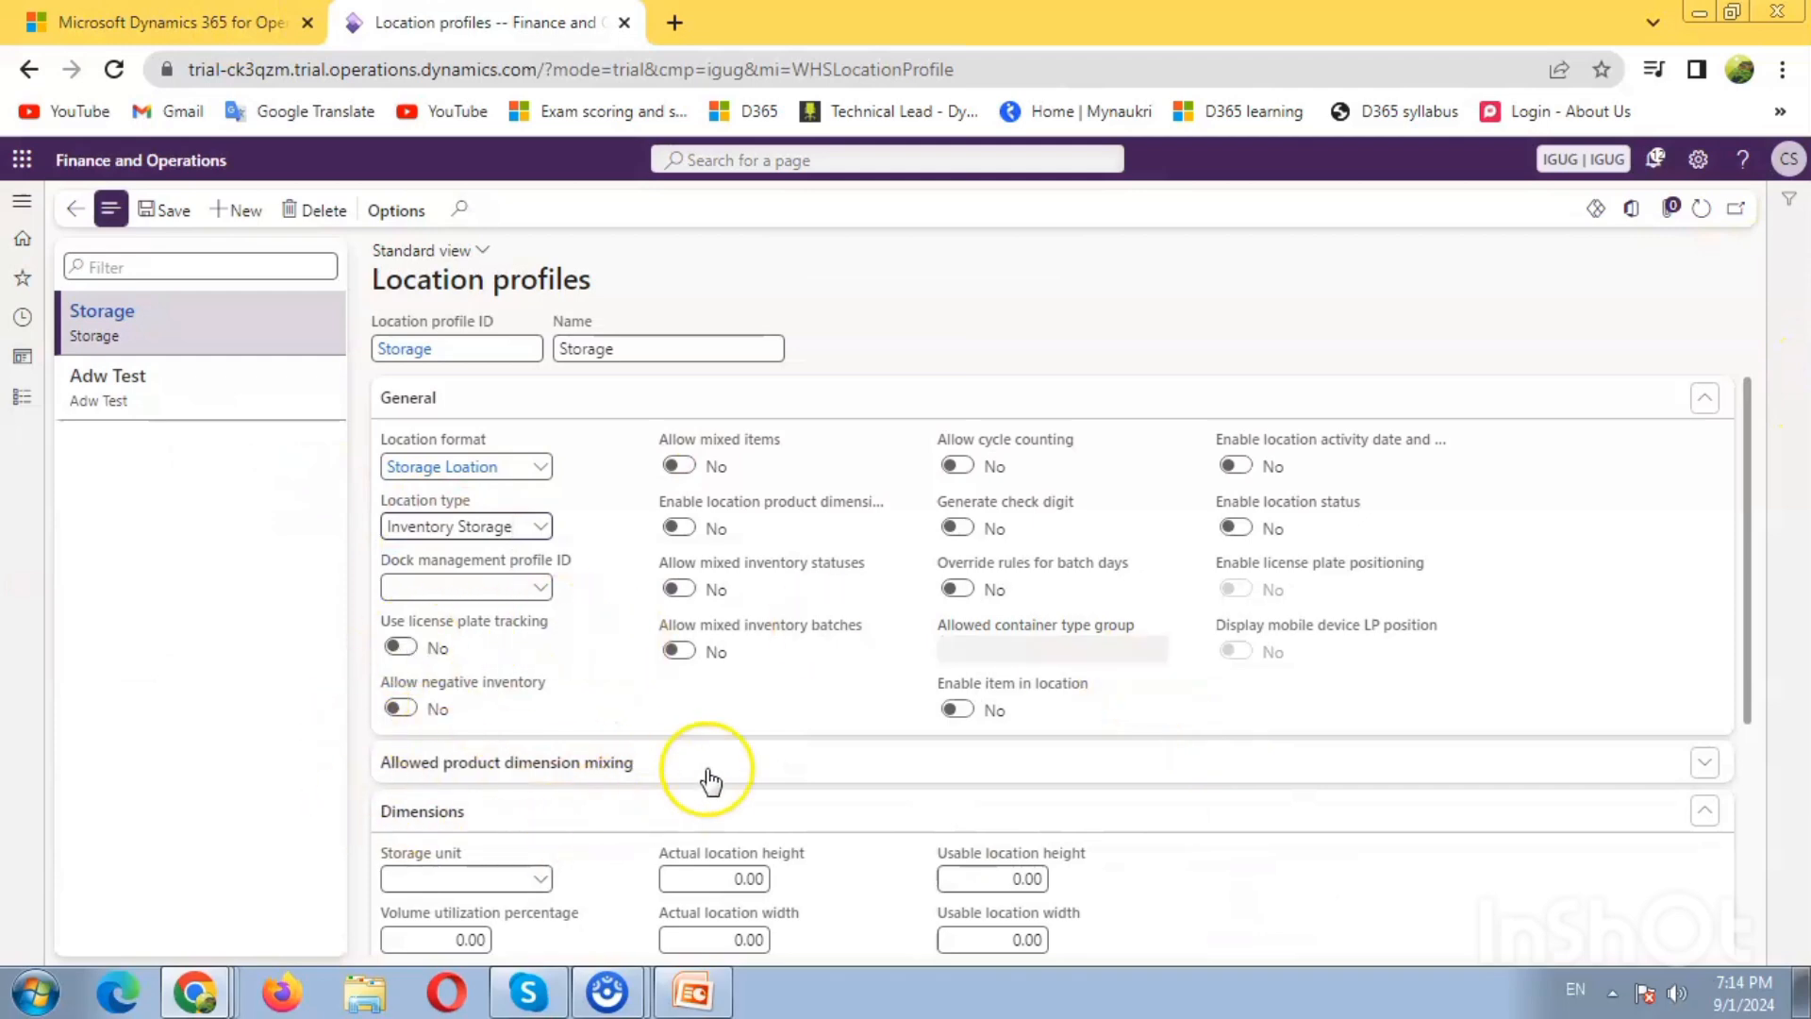
Enable license plate tracking, mixed items and mixed inventory statuses for the Storage profile, and save it
click(791, 766)
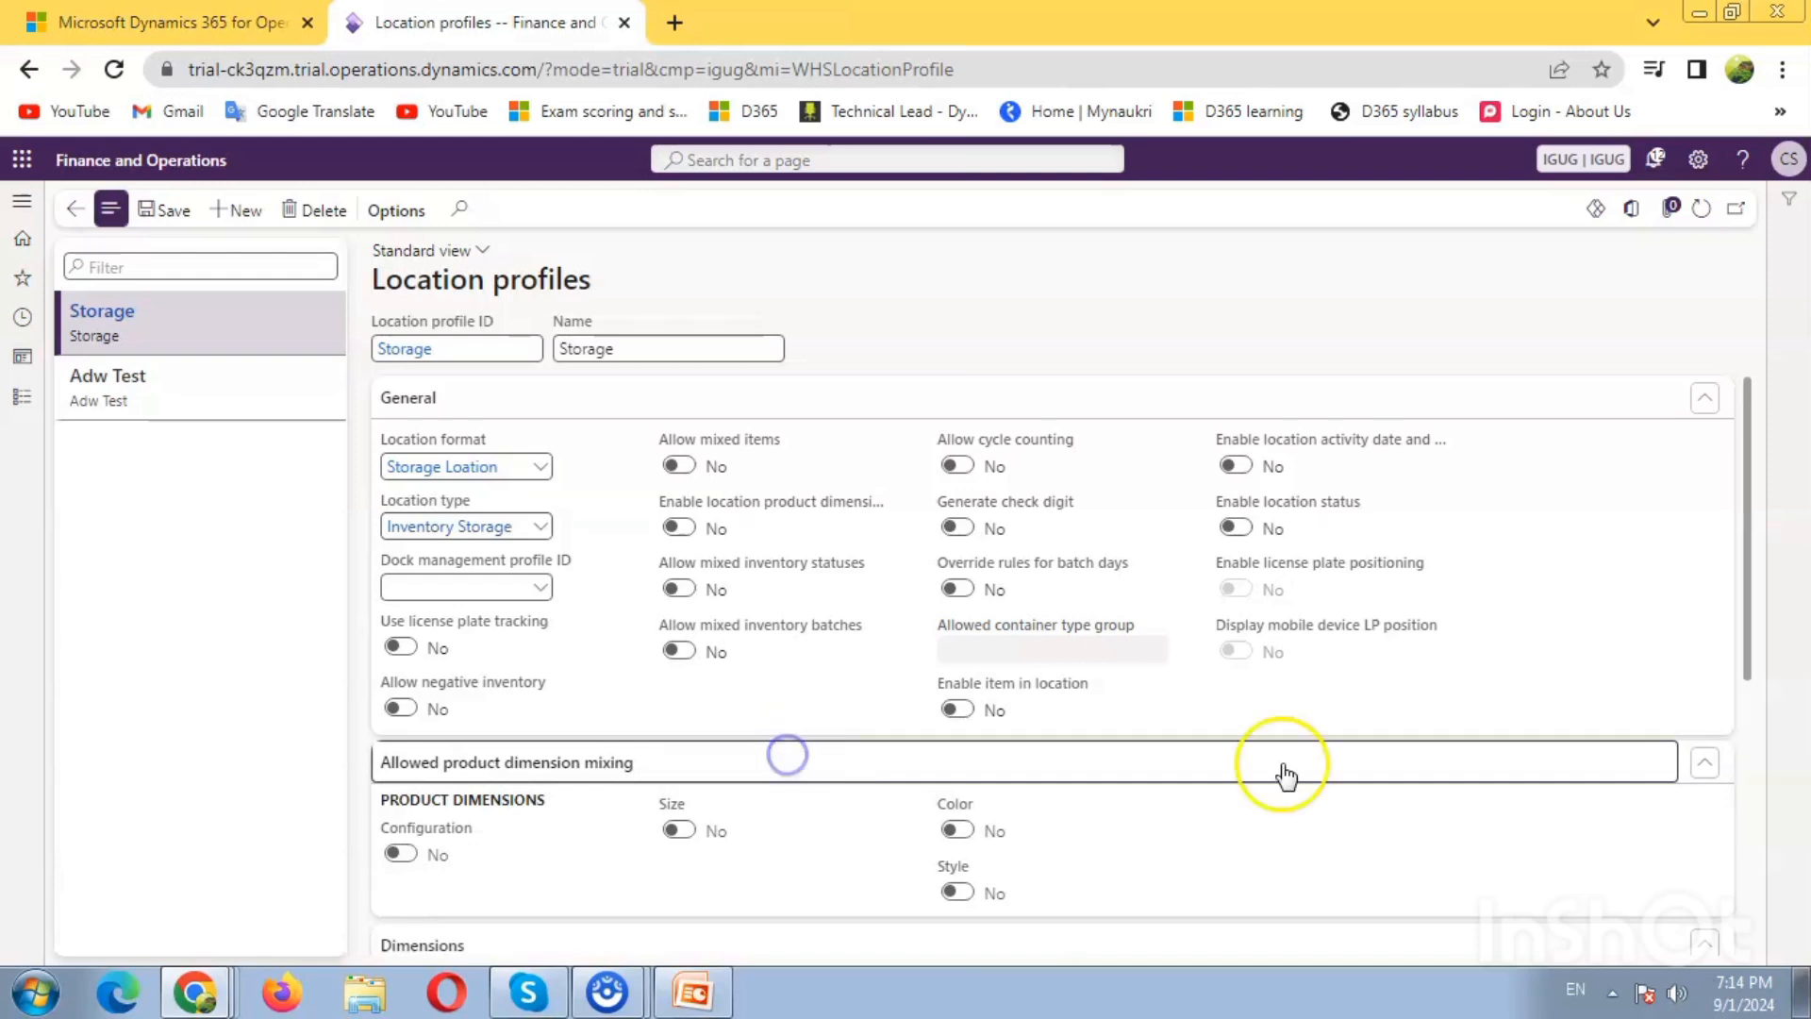
click(1517, 775)
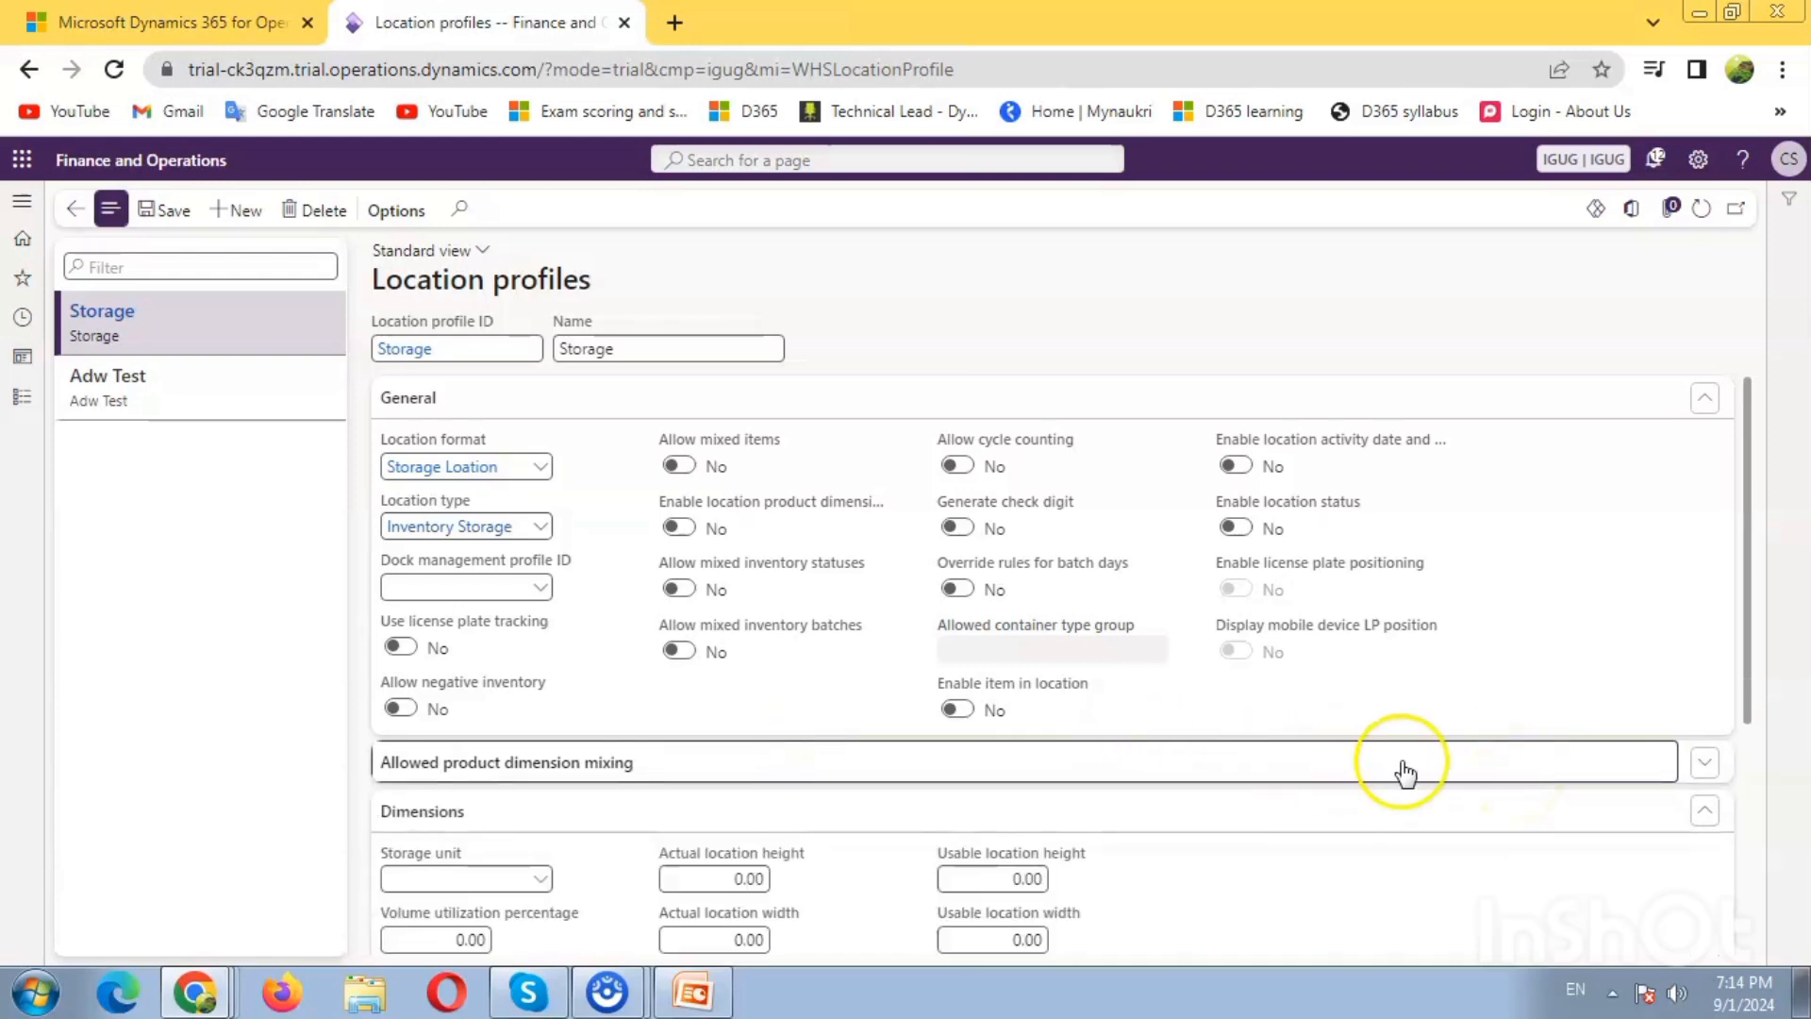
click(401, 646)
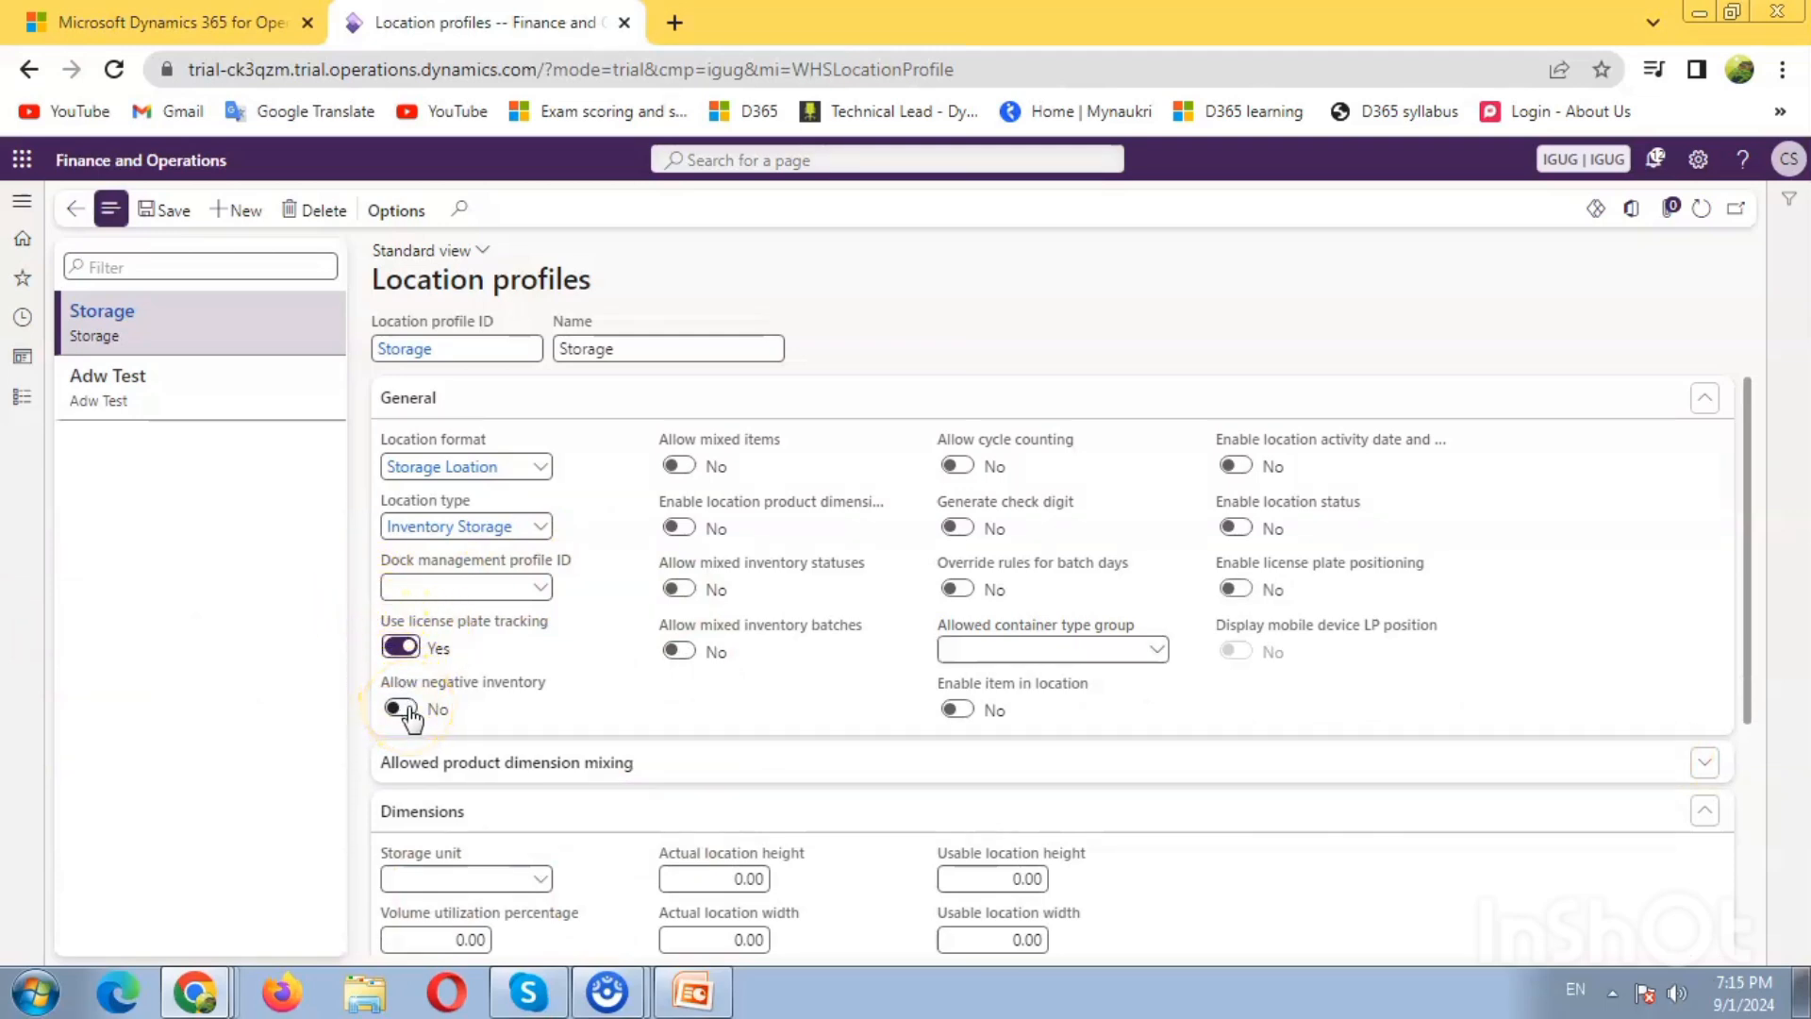
click(679, 464)
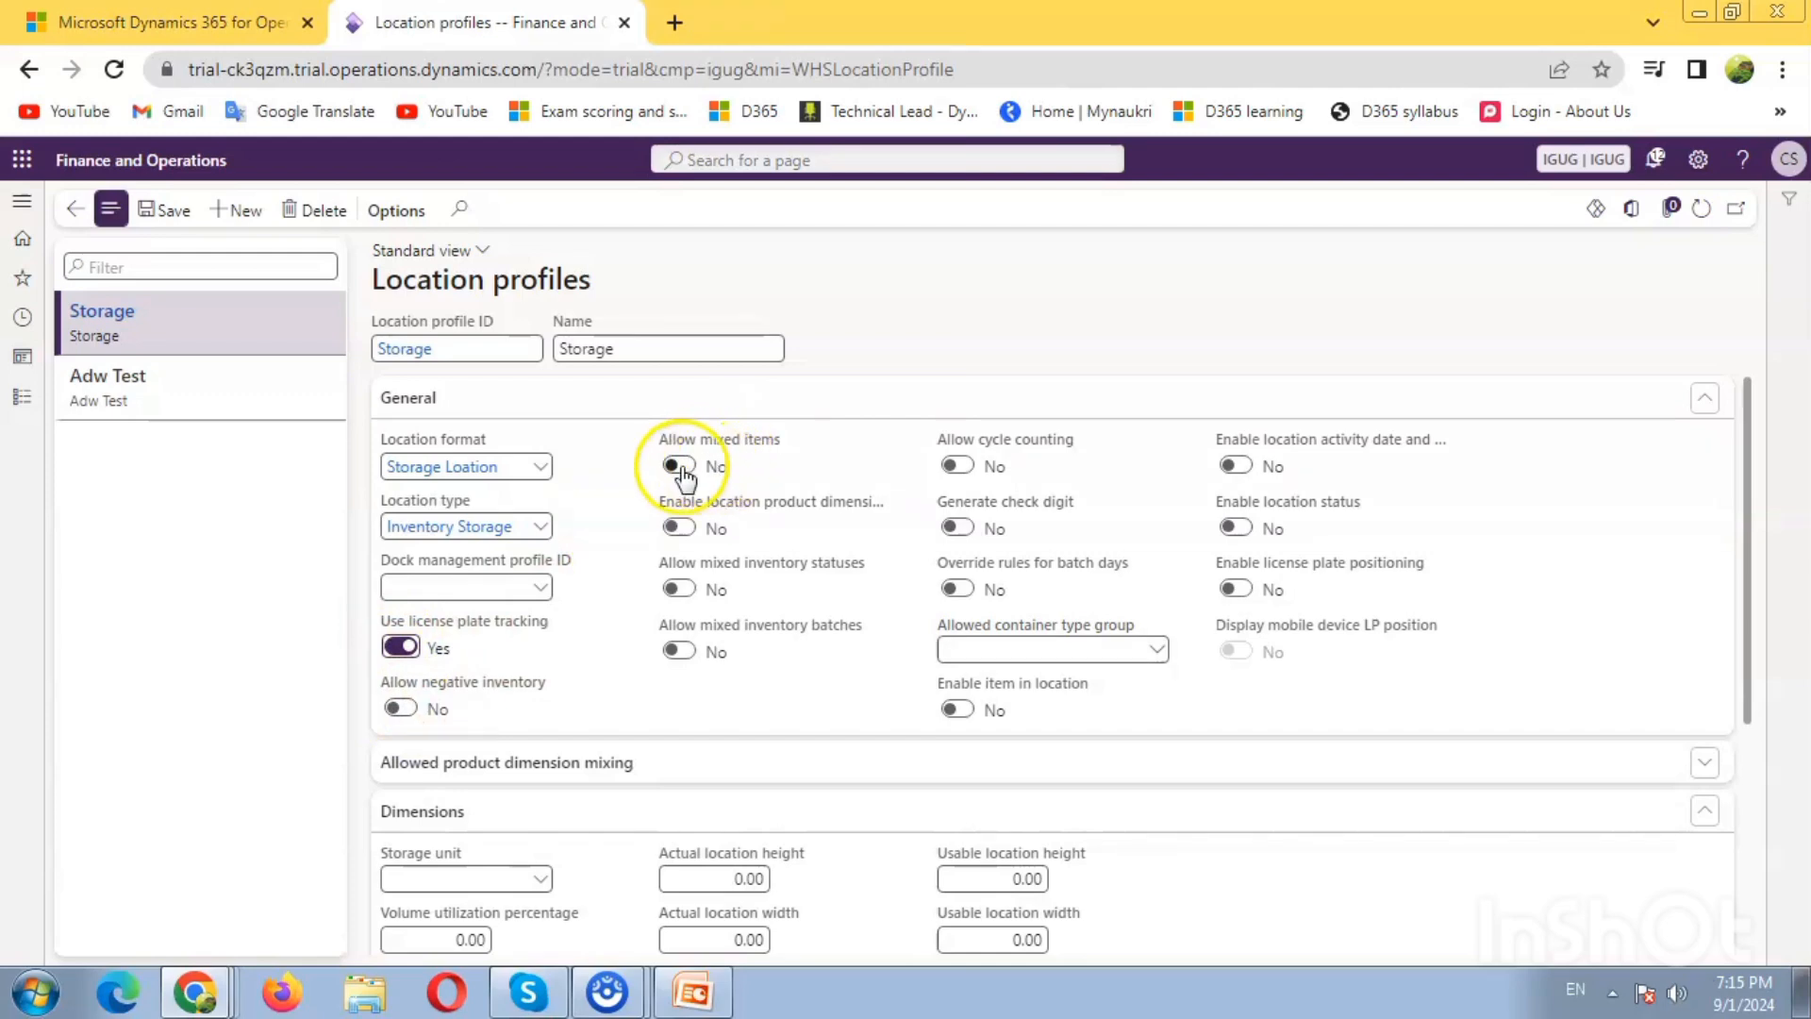
click(681, 650)
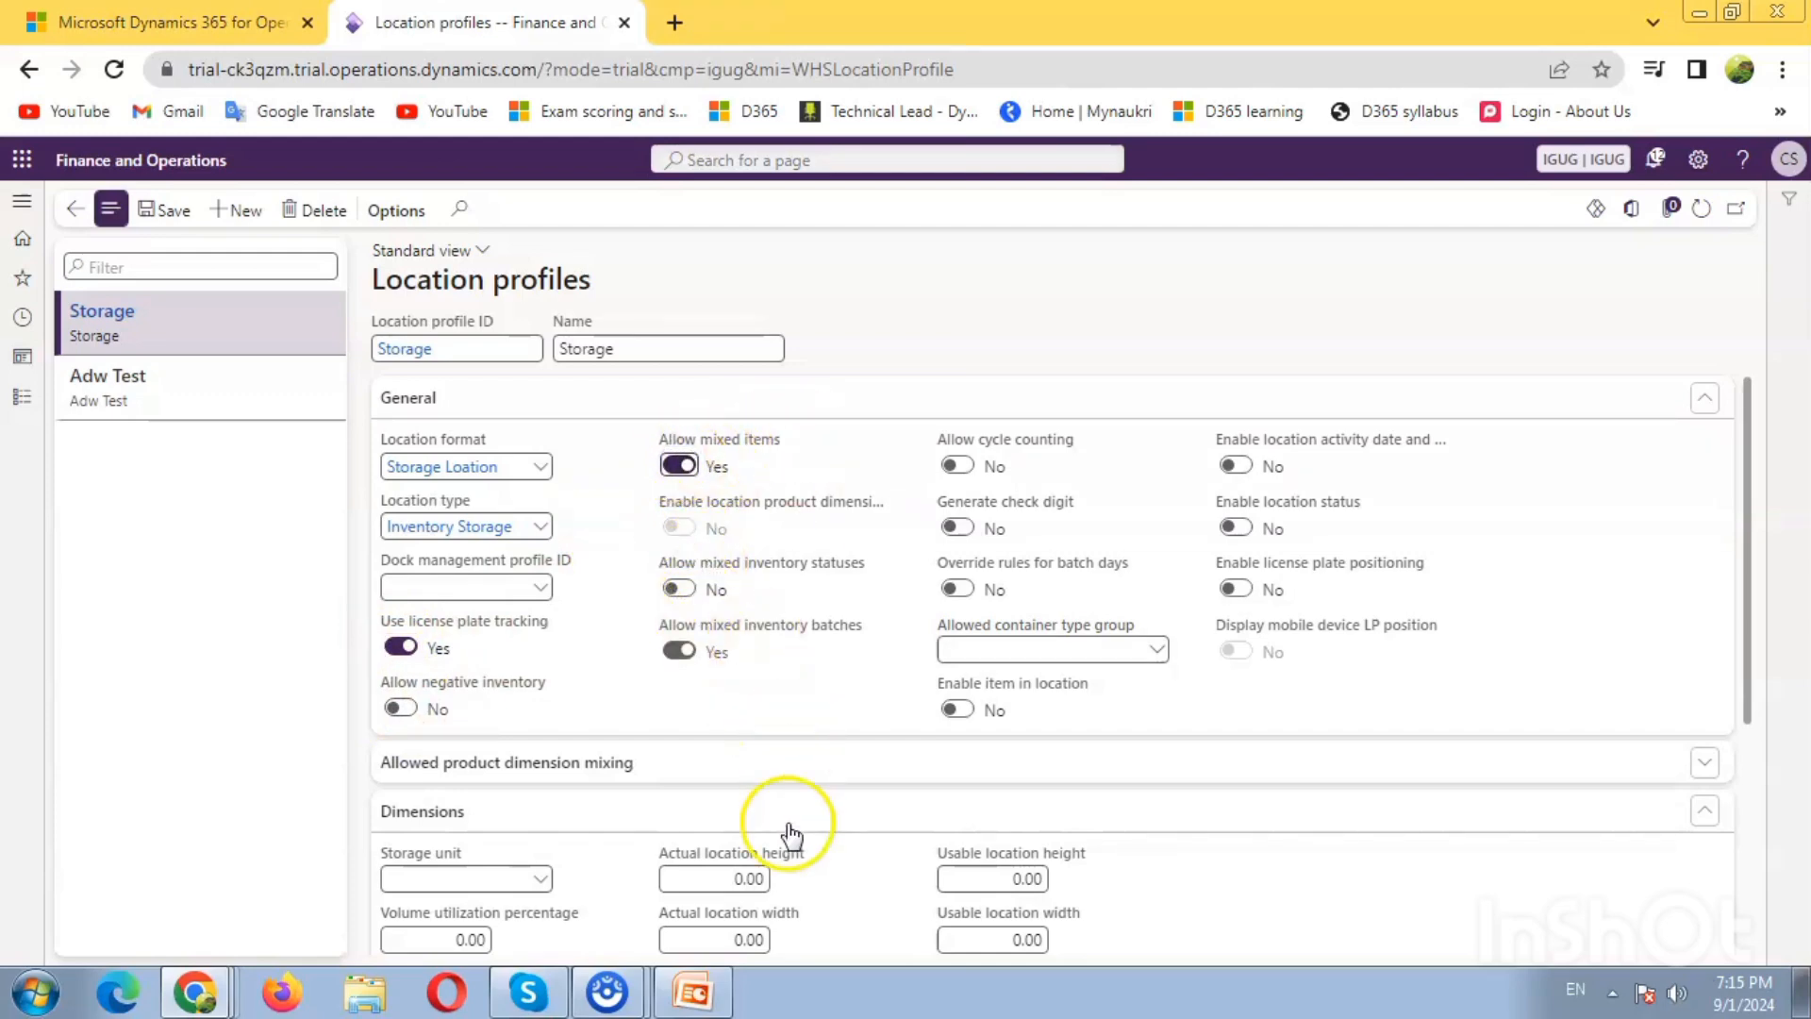
click(692, 600)
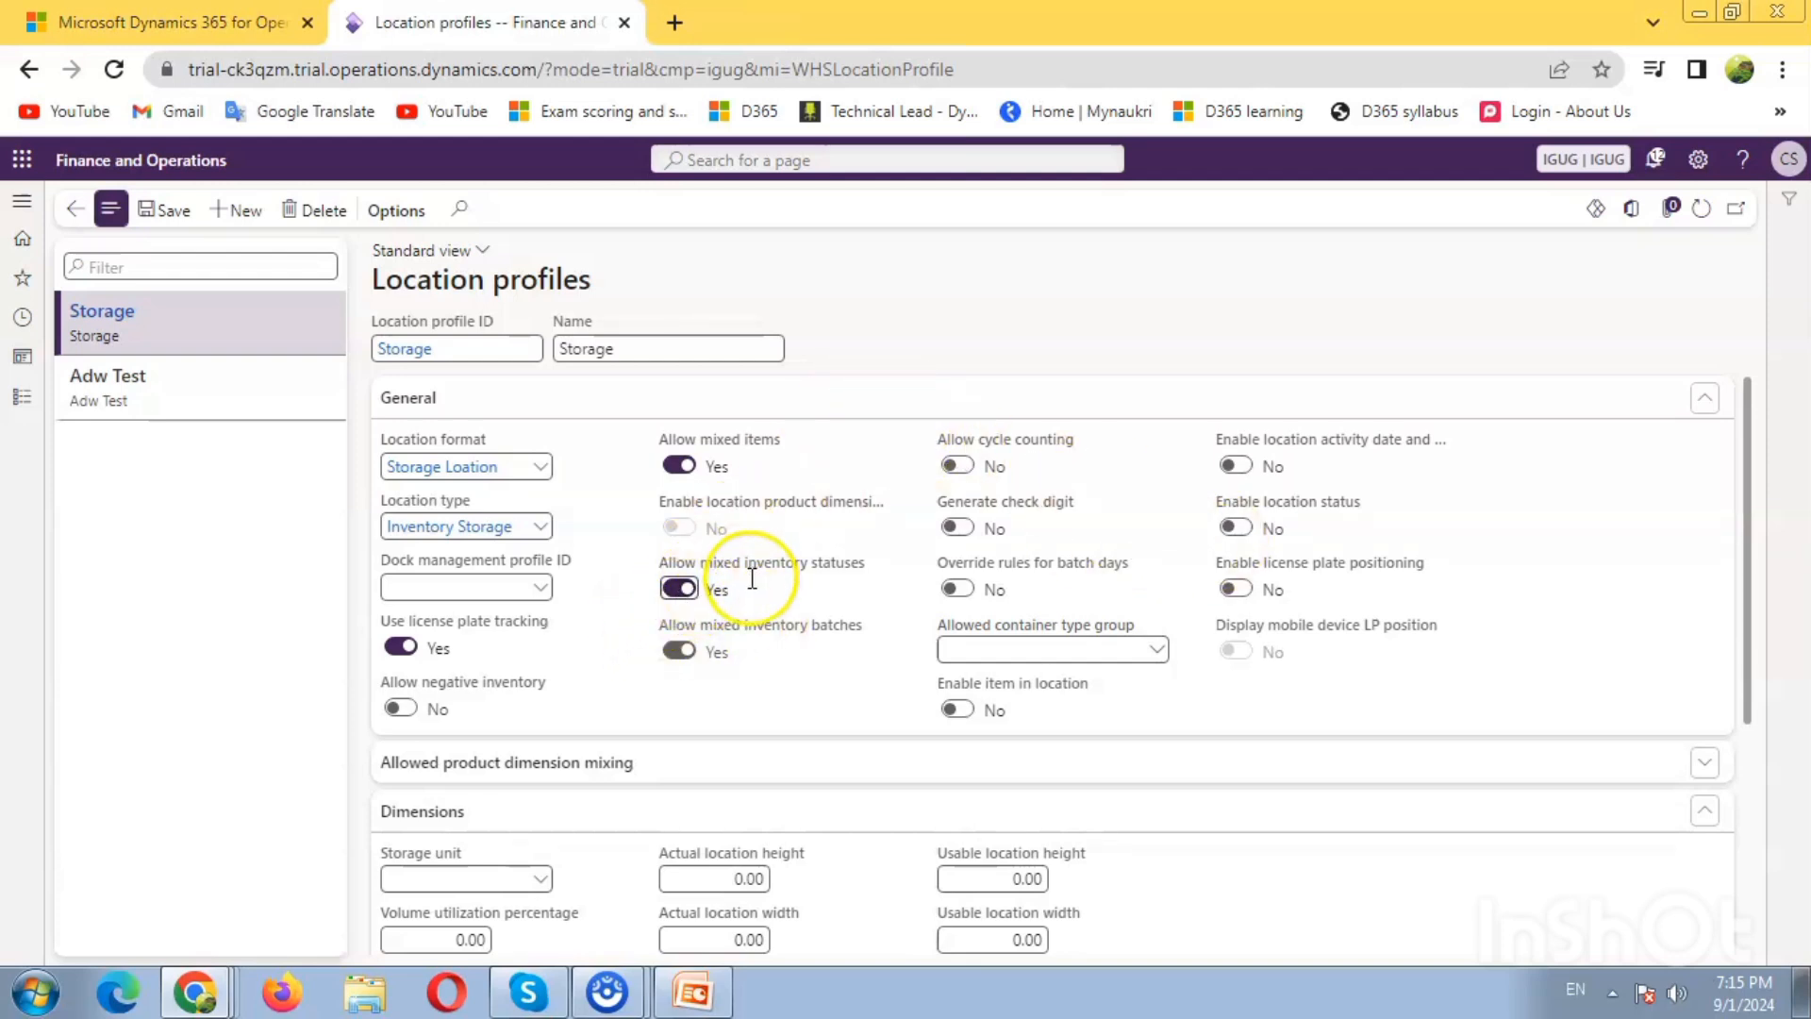
scroll(914, 614, down, 4)
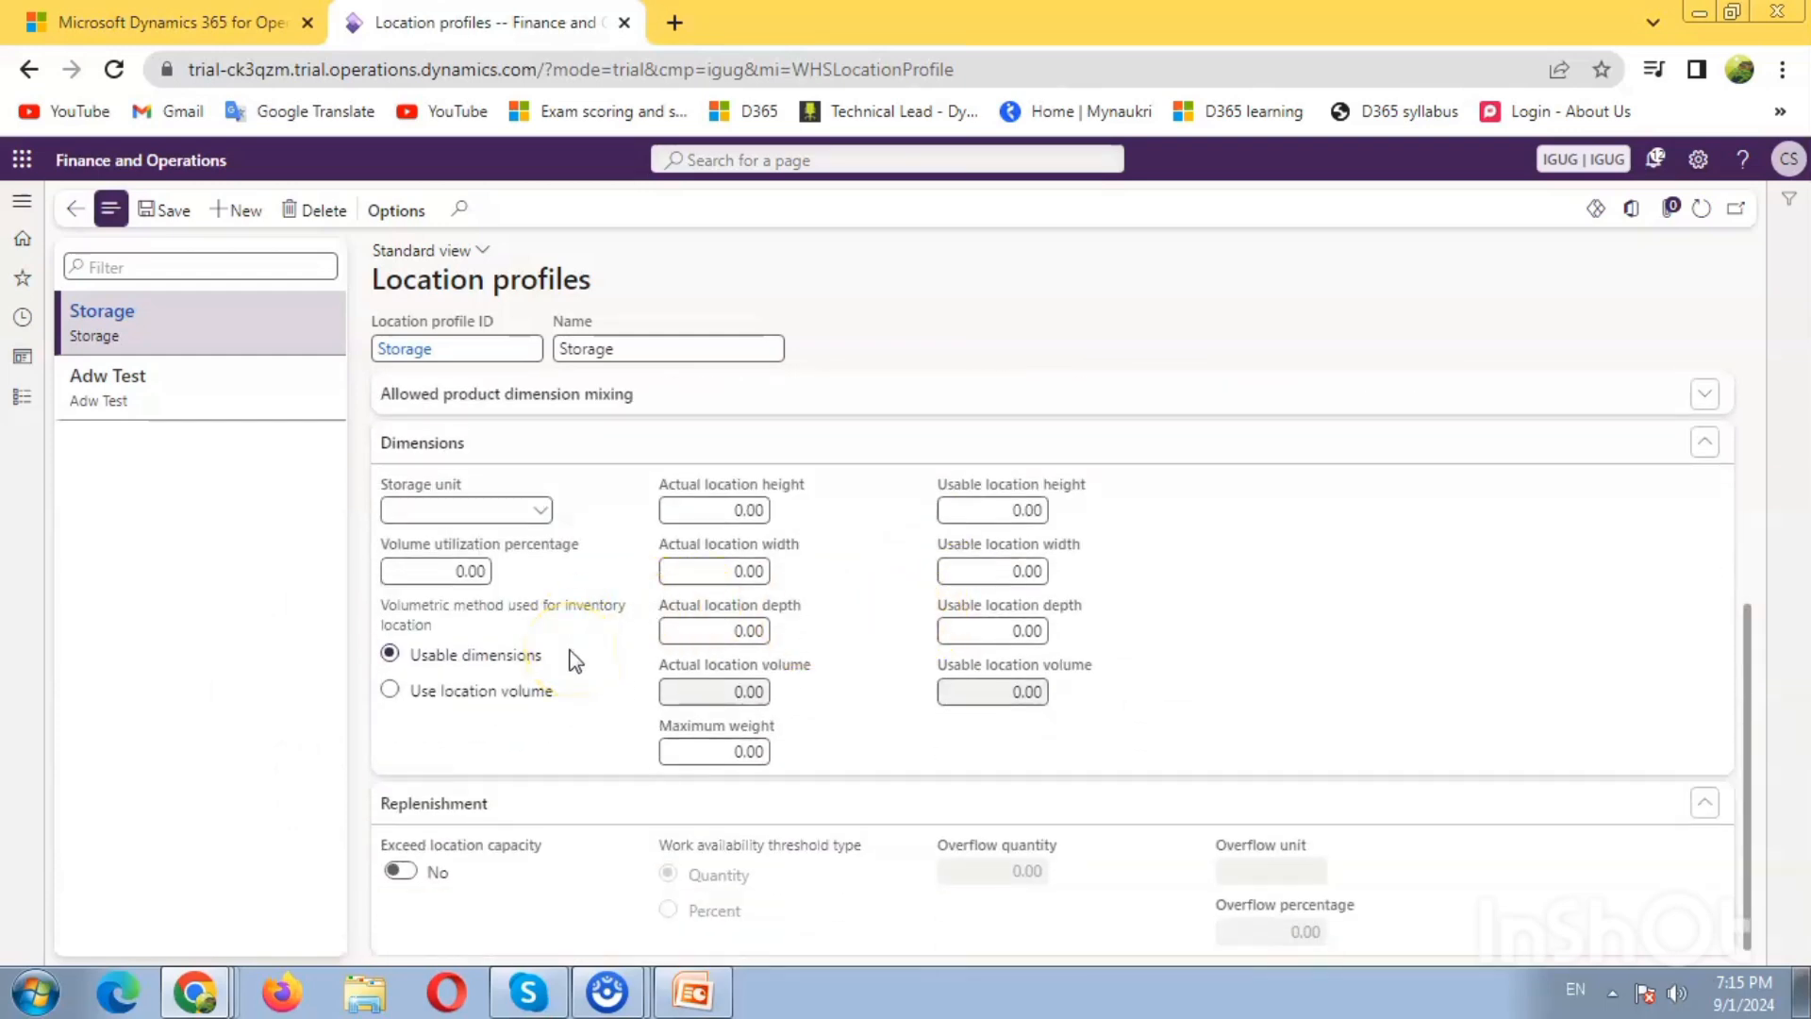
scroll(570, 638, up, 4)
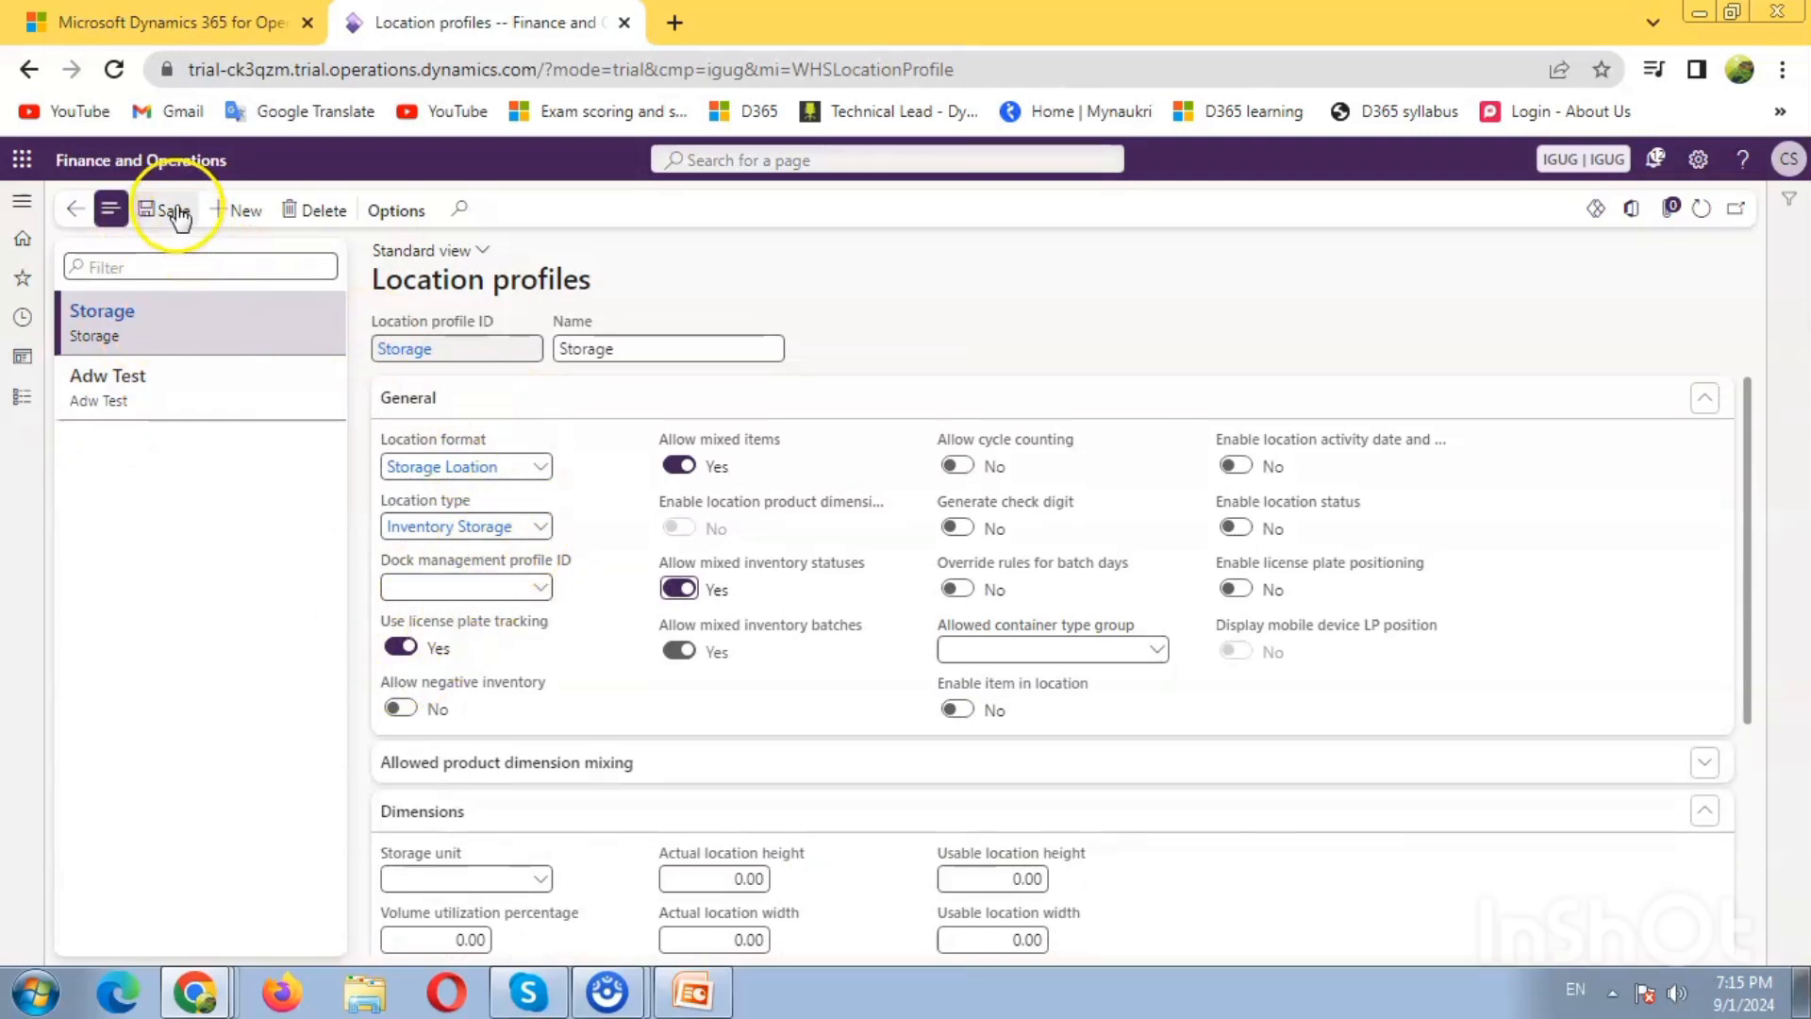
Create another location profile with the ID and name "Quality check"
click(244, 210)
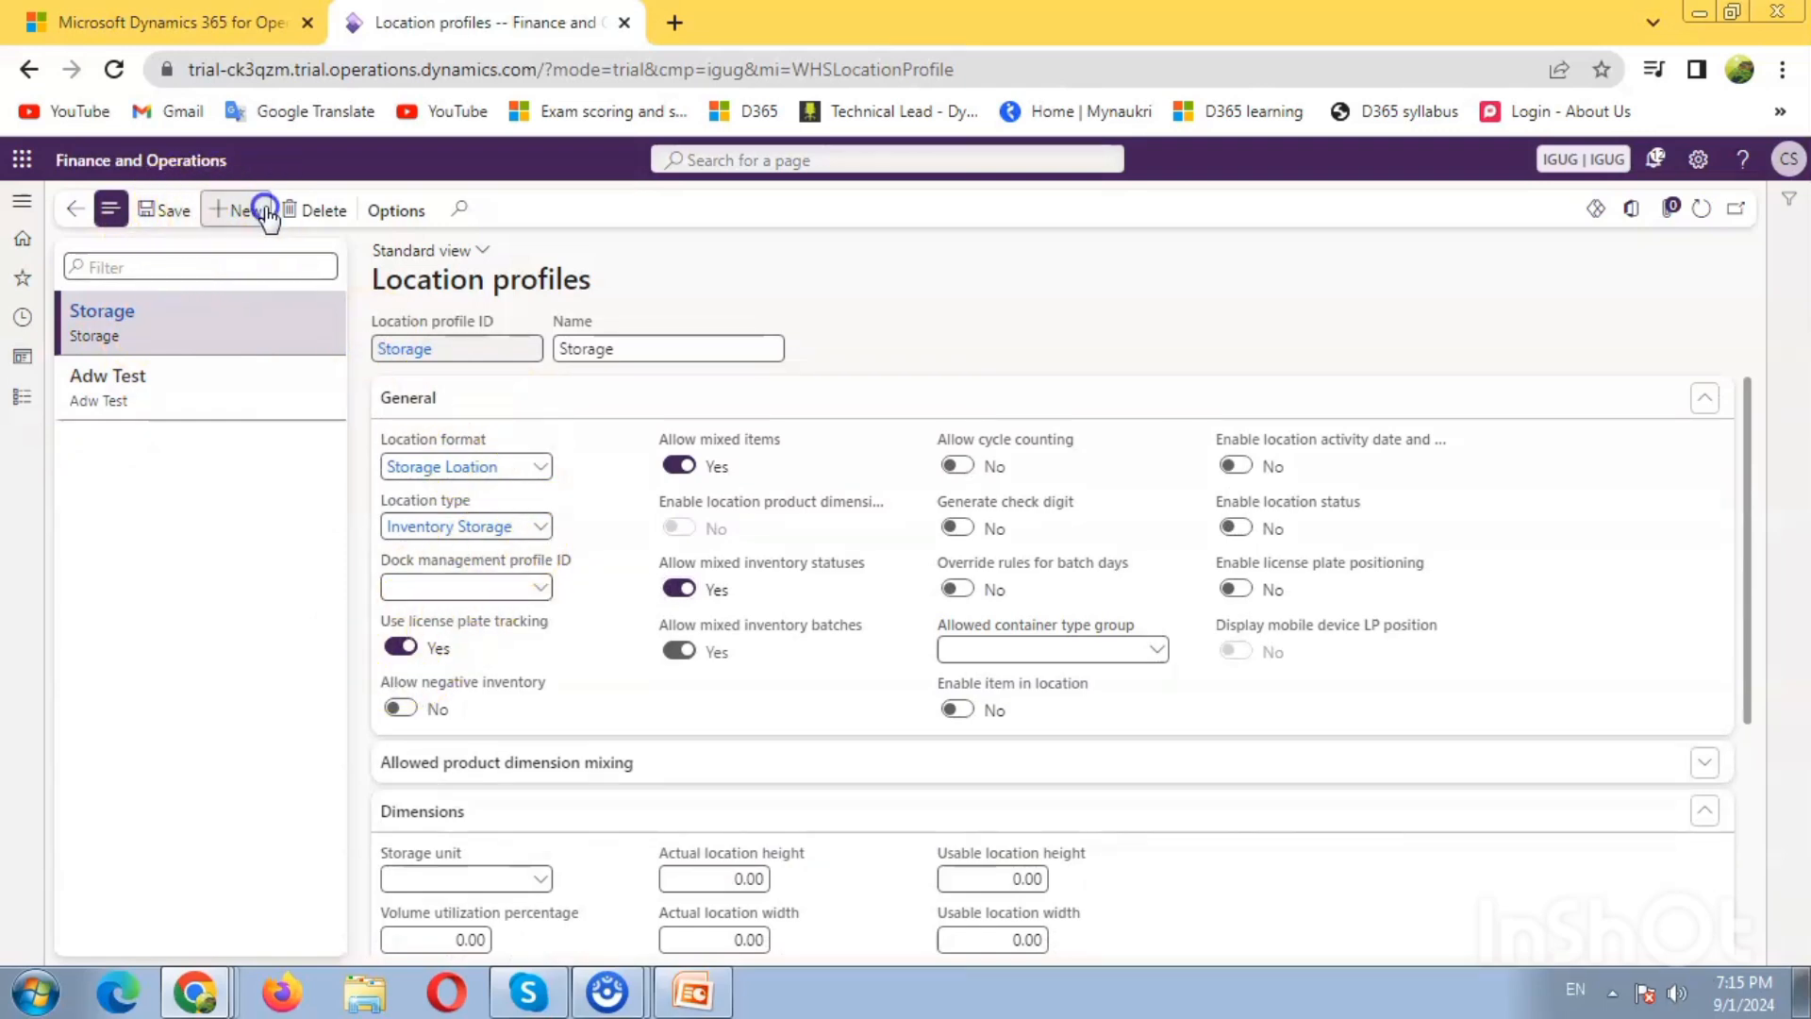
click(420, 357)
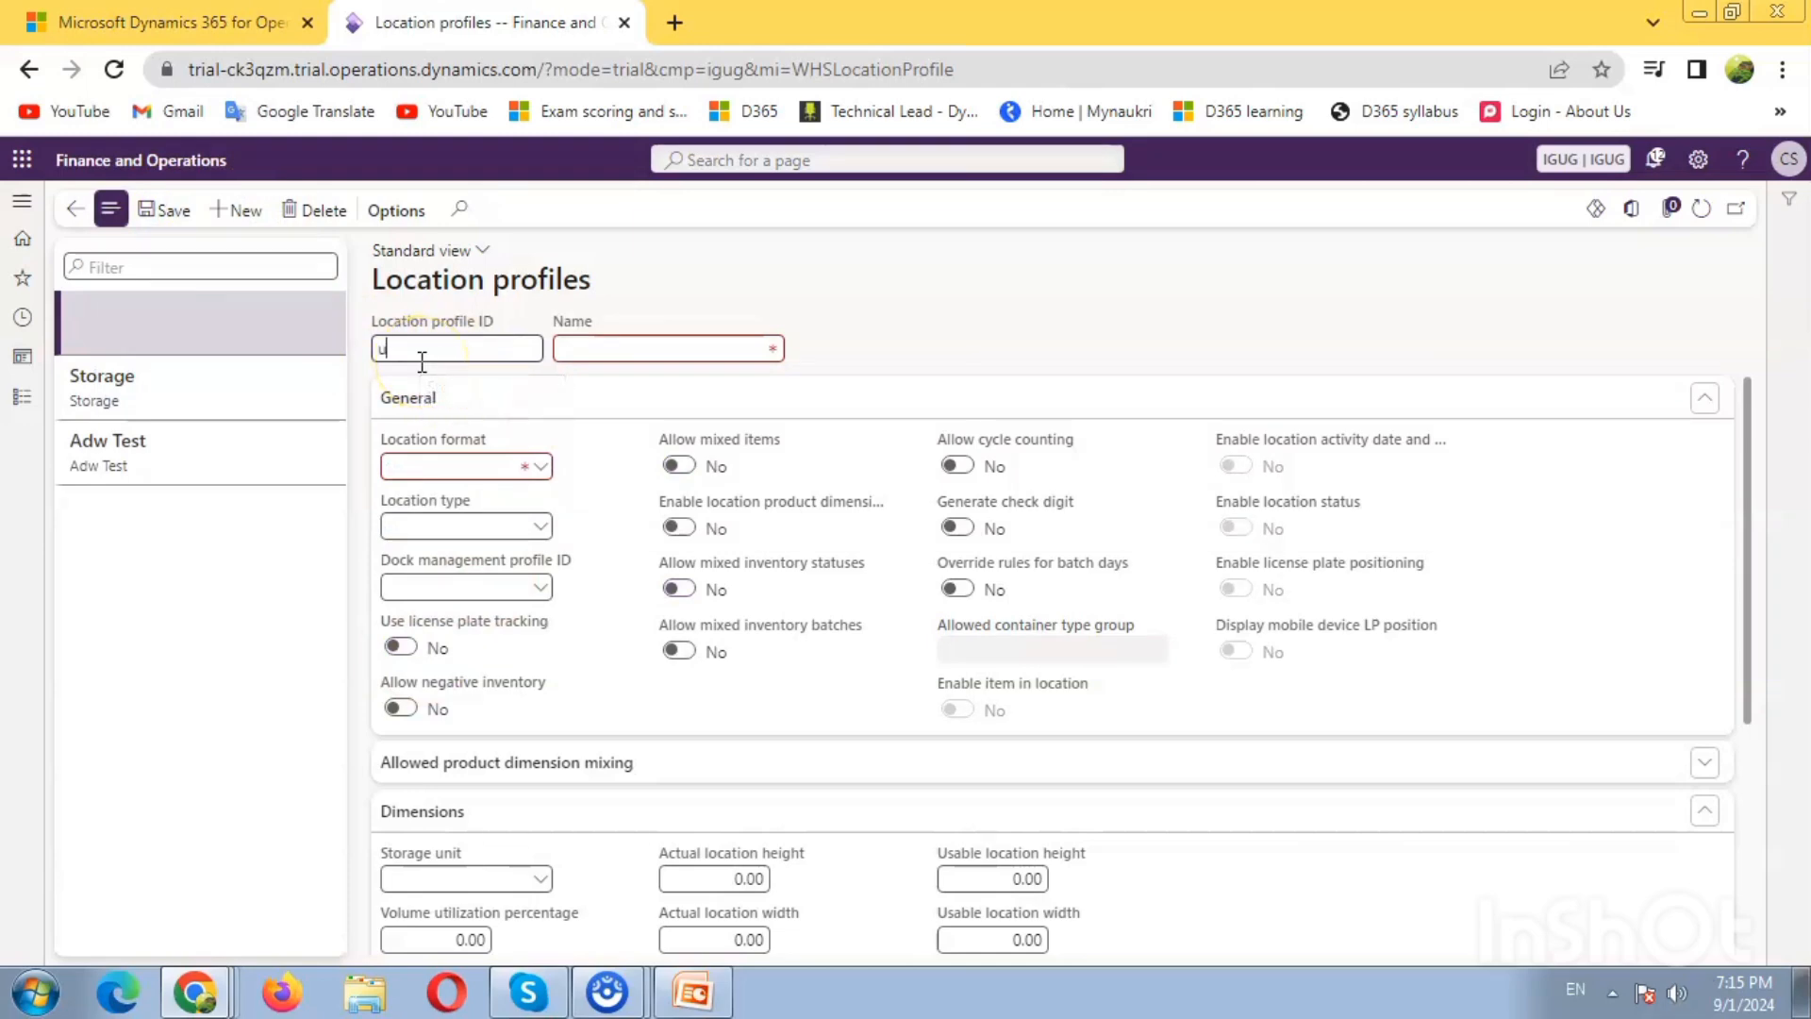
text(Quality che)
text(ck)
key(Tab)
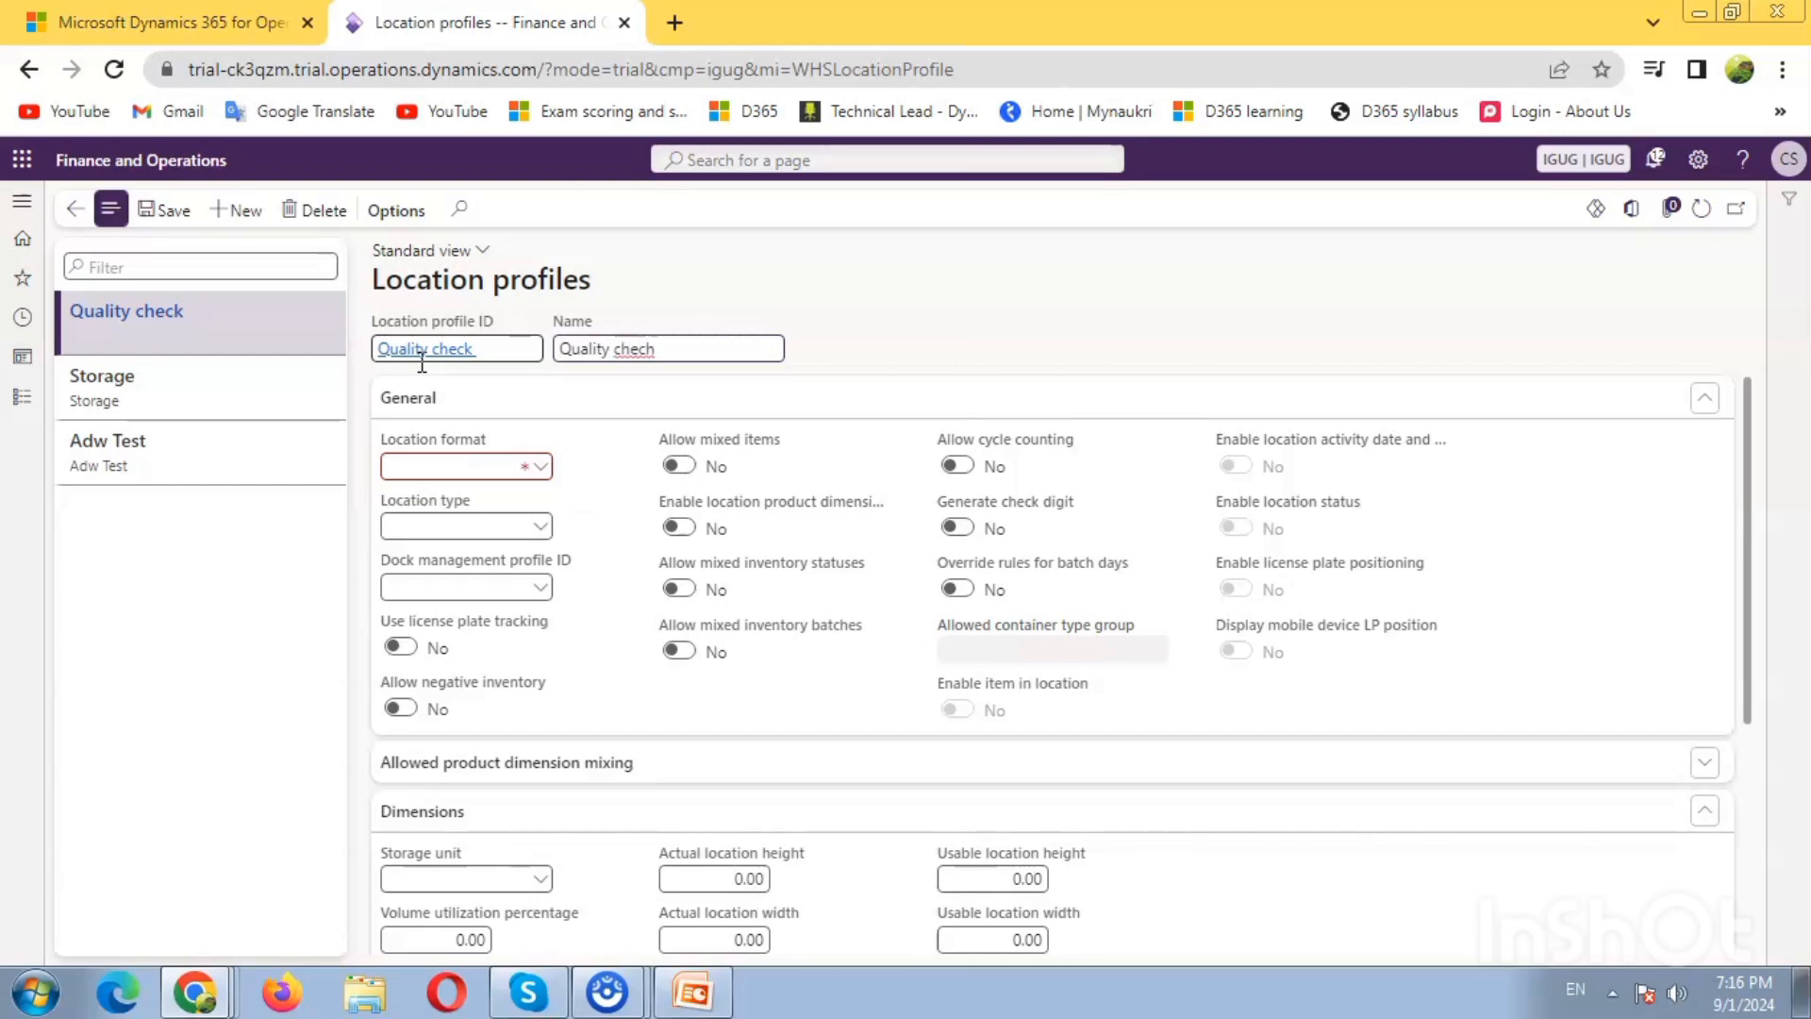
text(k)
key(Tab)
click(226, 452)
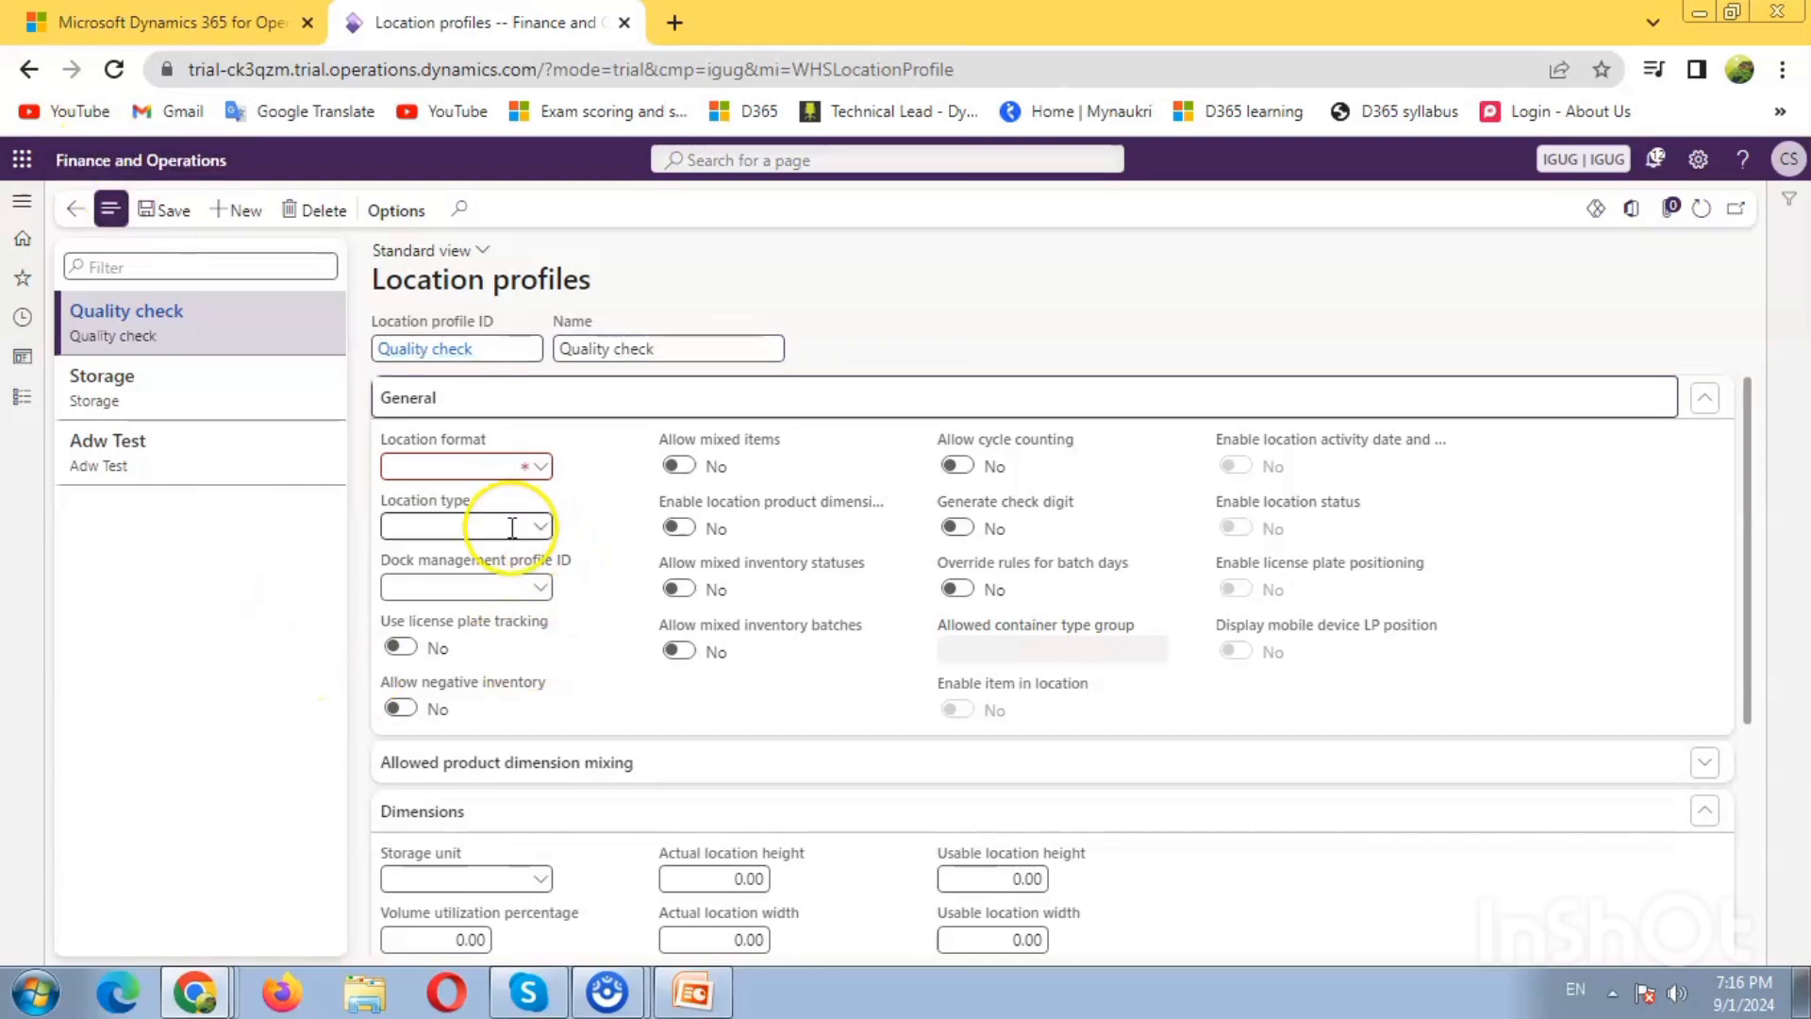
Set the Quality check profile's location format to Quality Check and its location type to Quality check
click(453, 467)
click(539, 466)
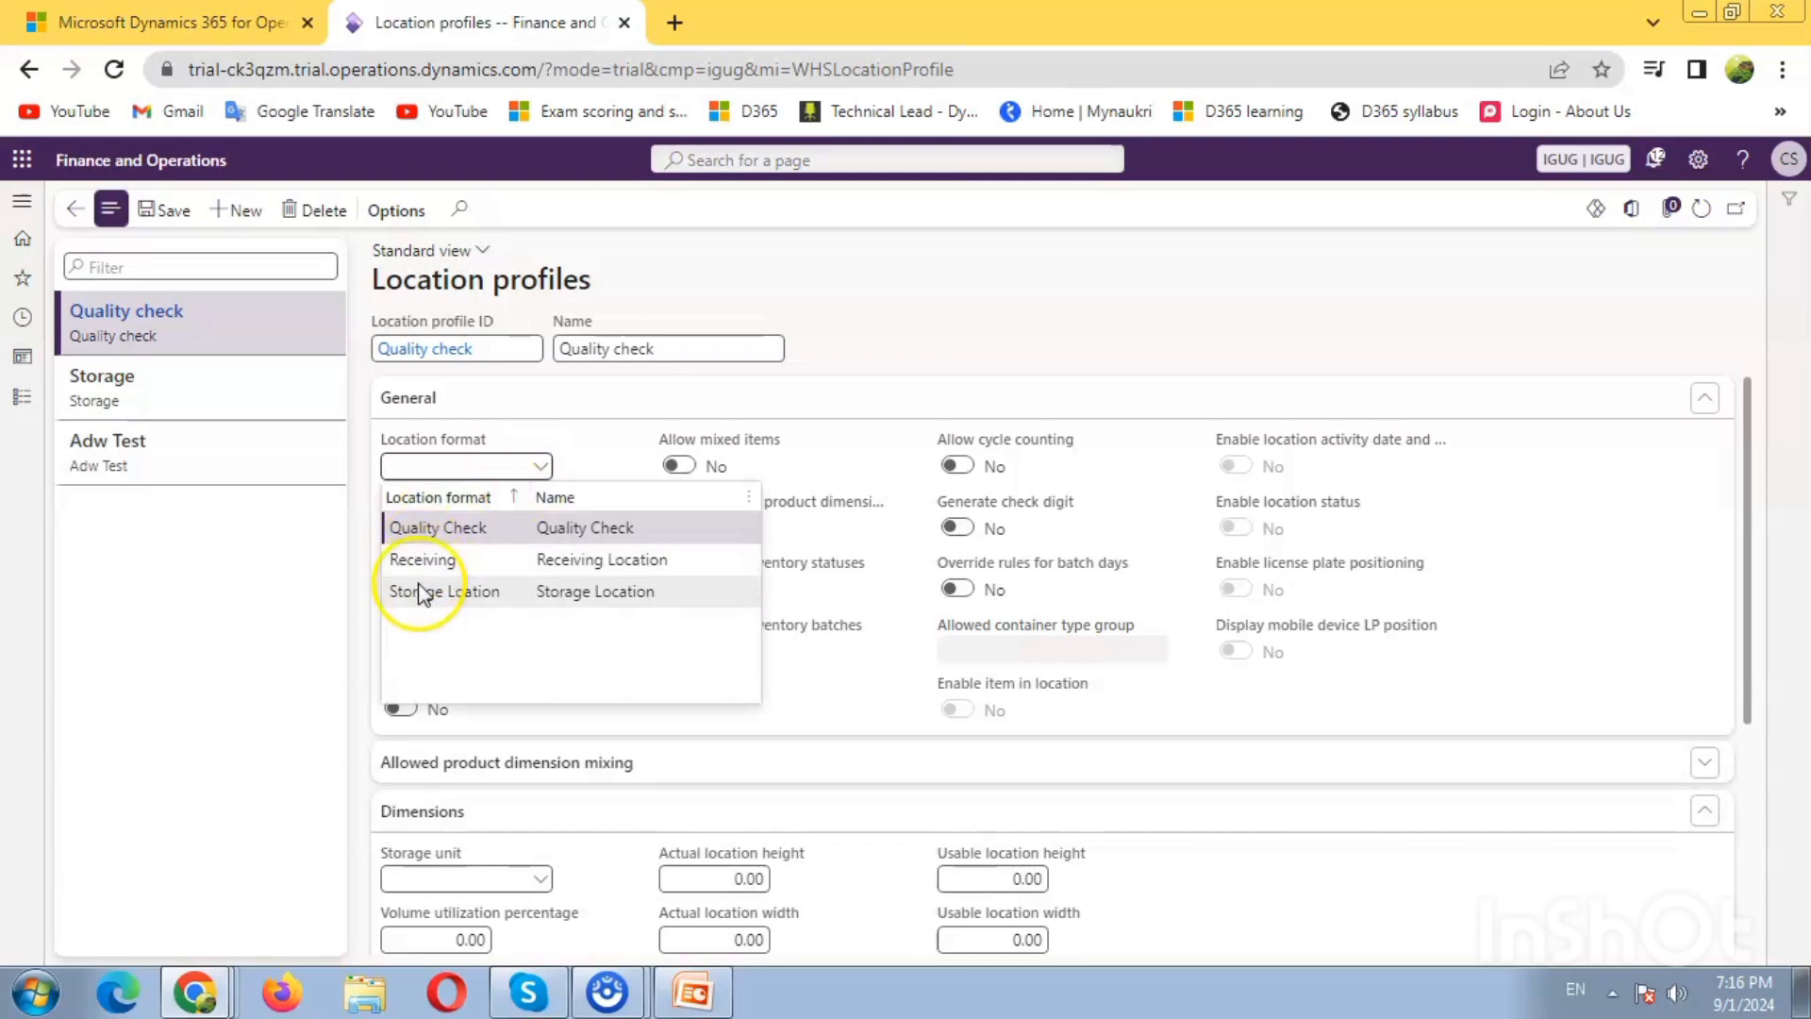
click(471, 527)
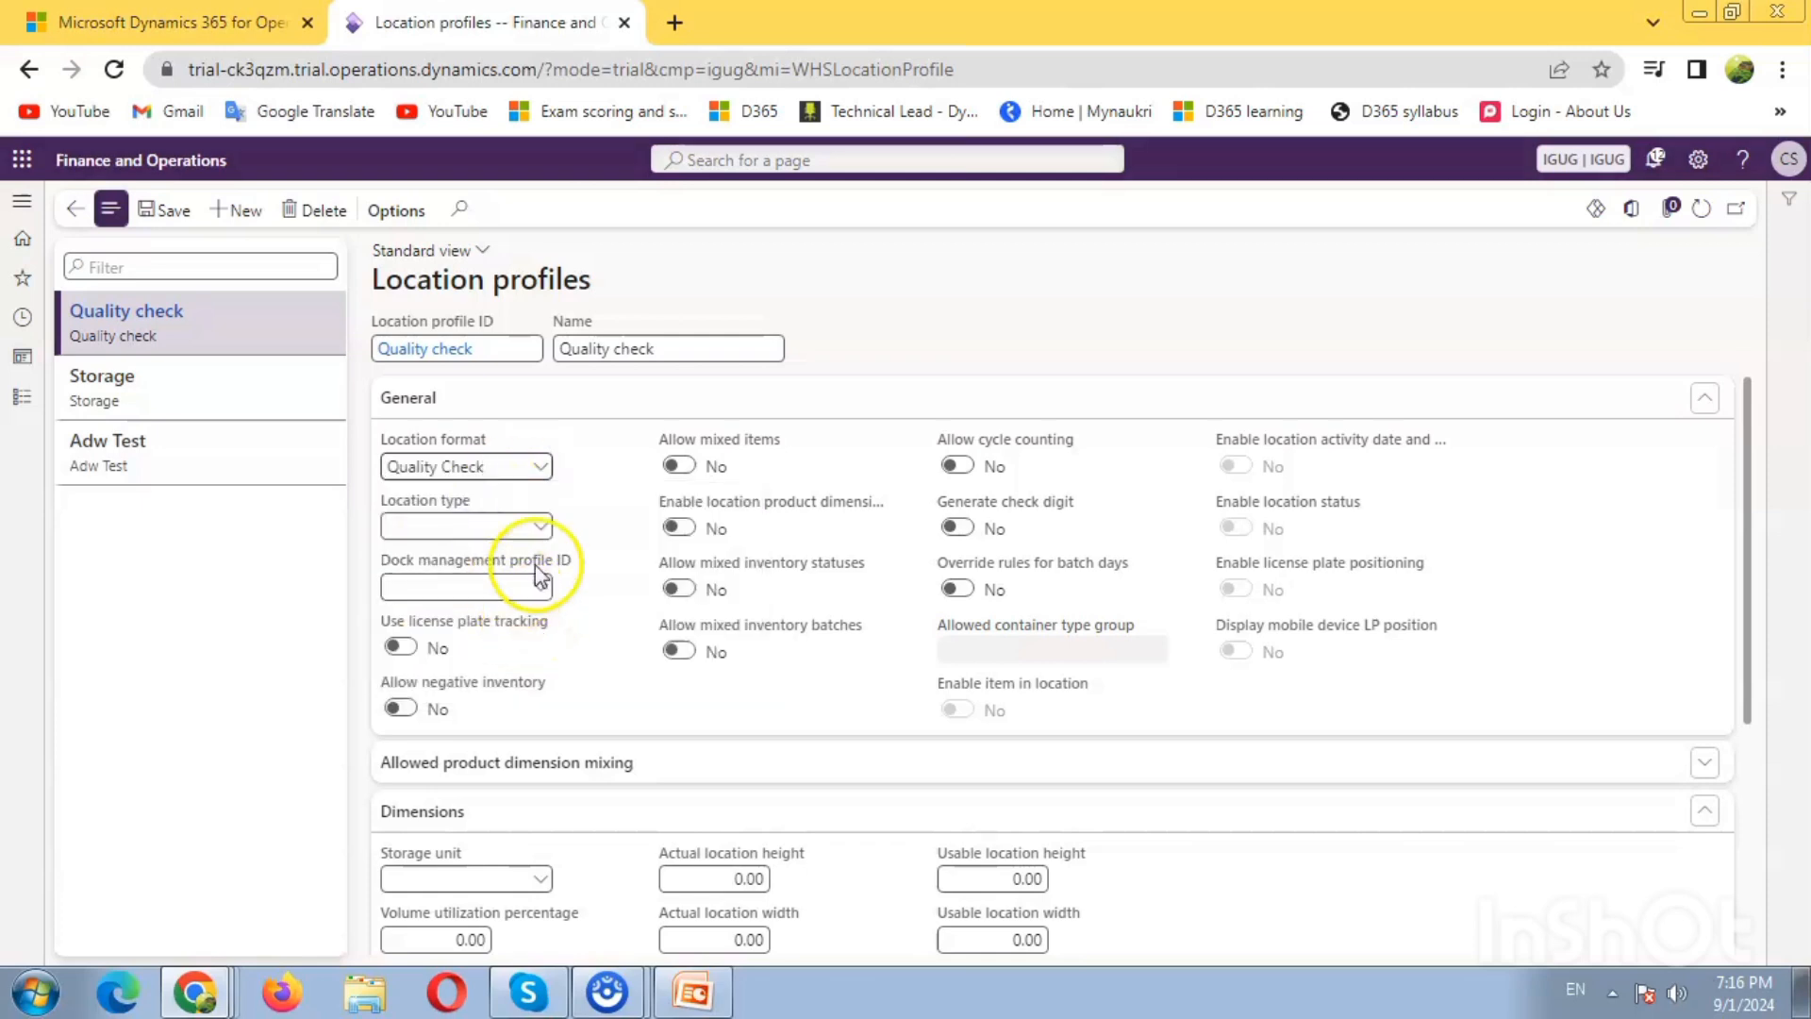
click(496, 524)
click(534, 526)
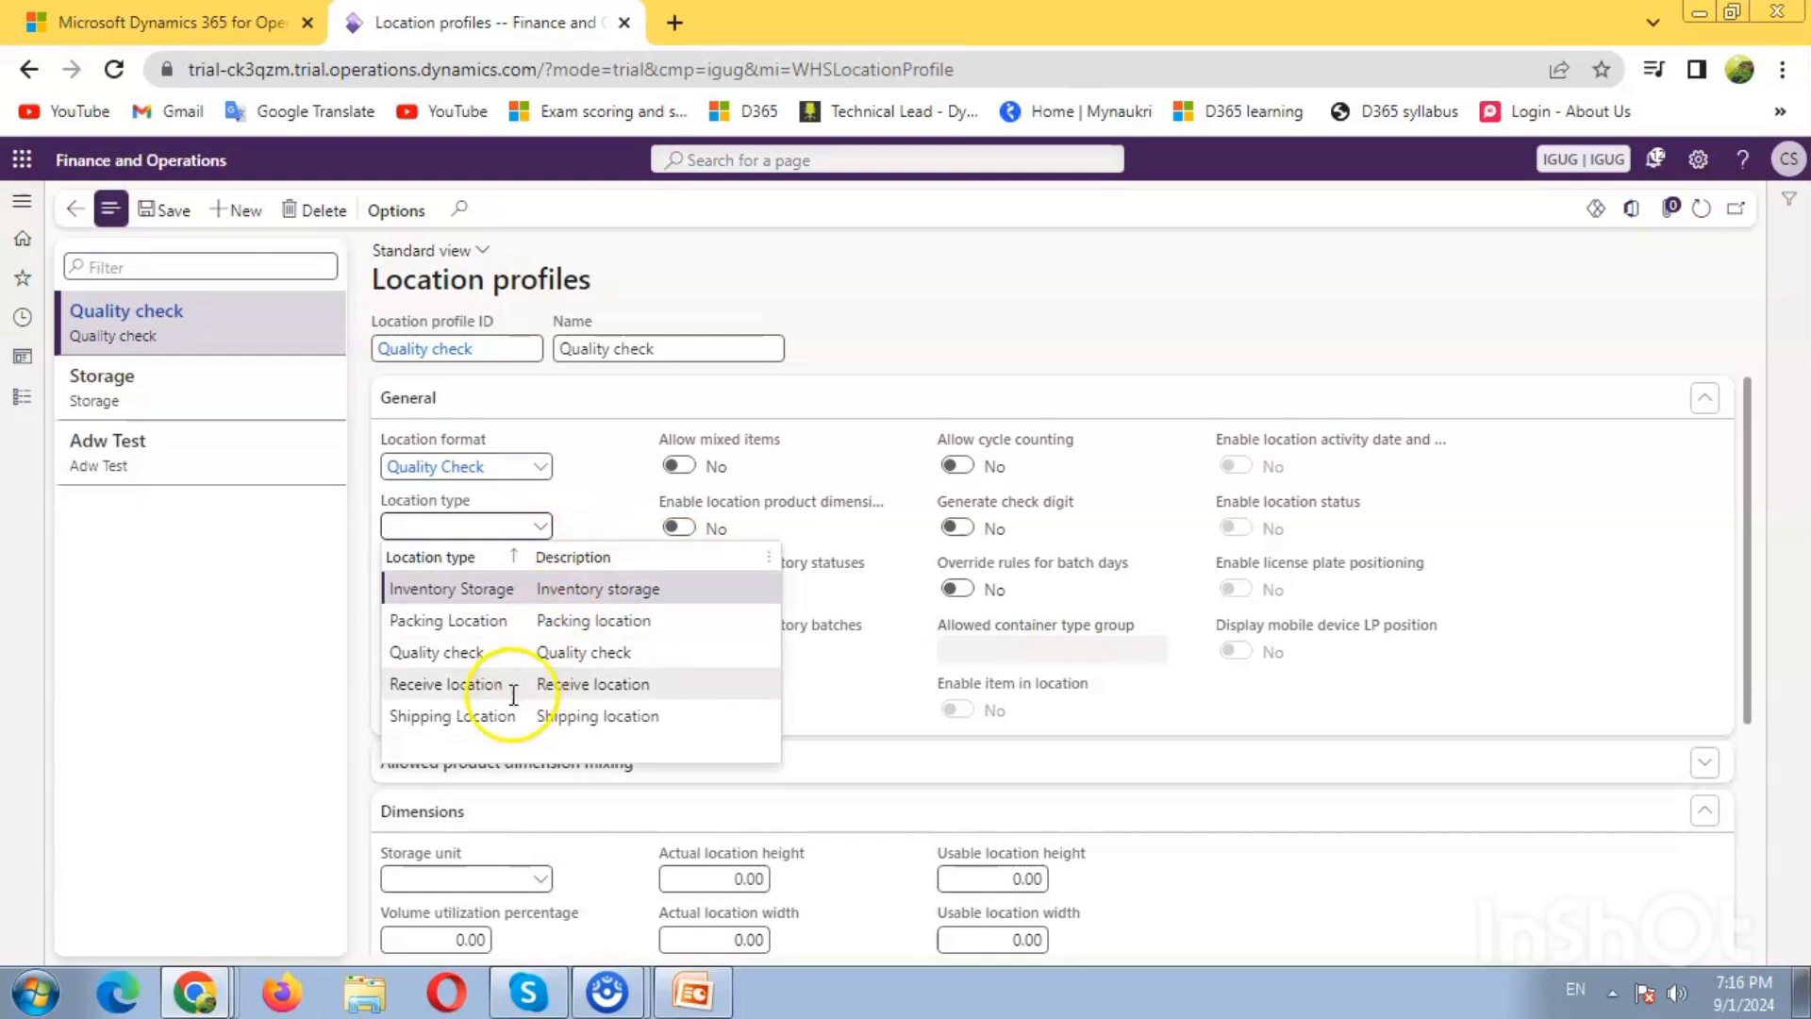
click(432, 653)
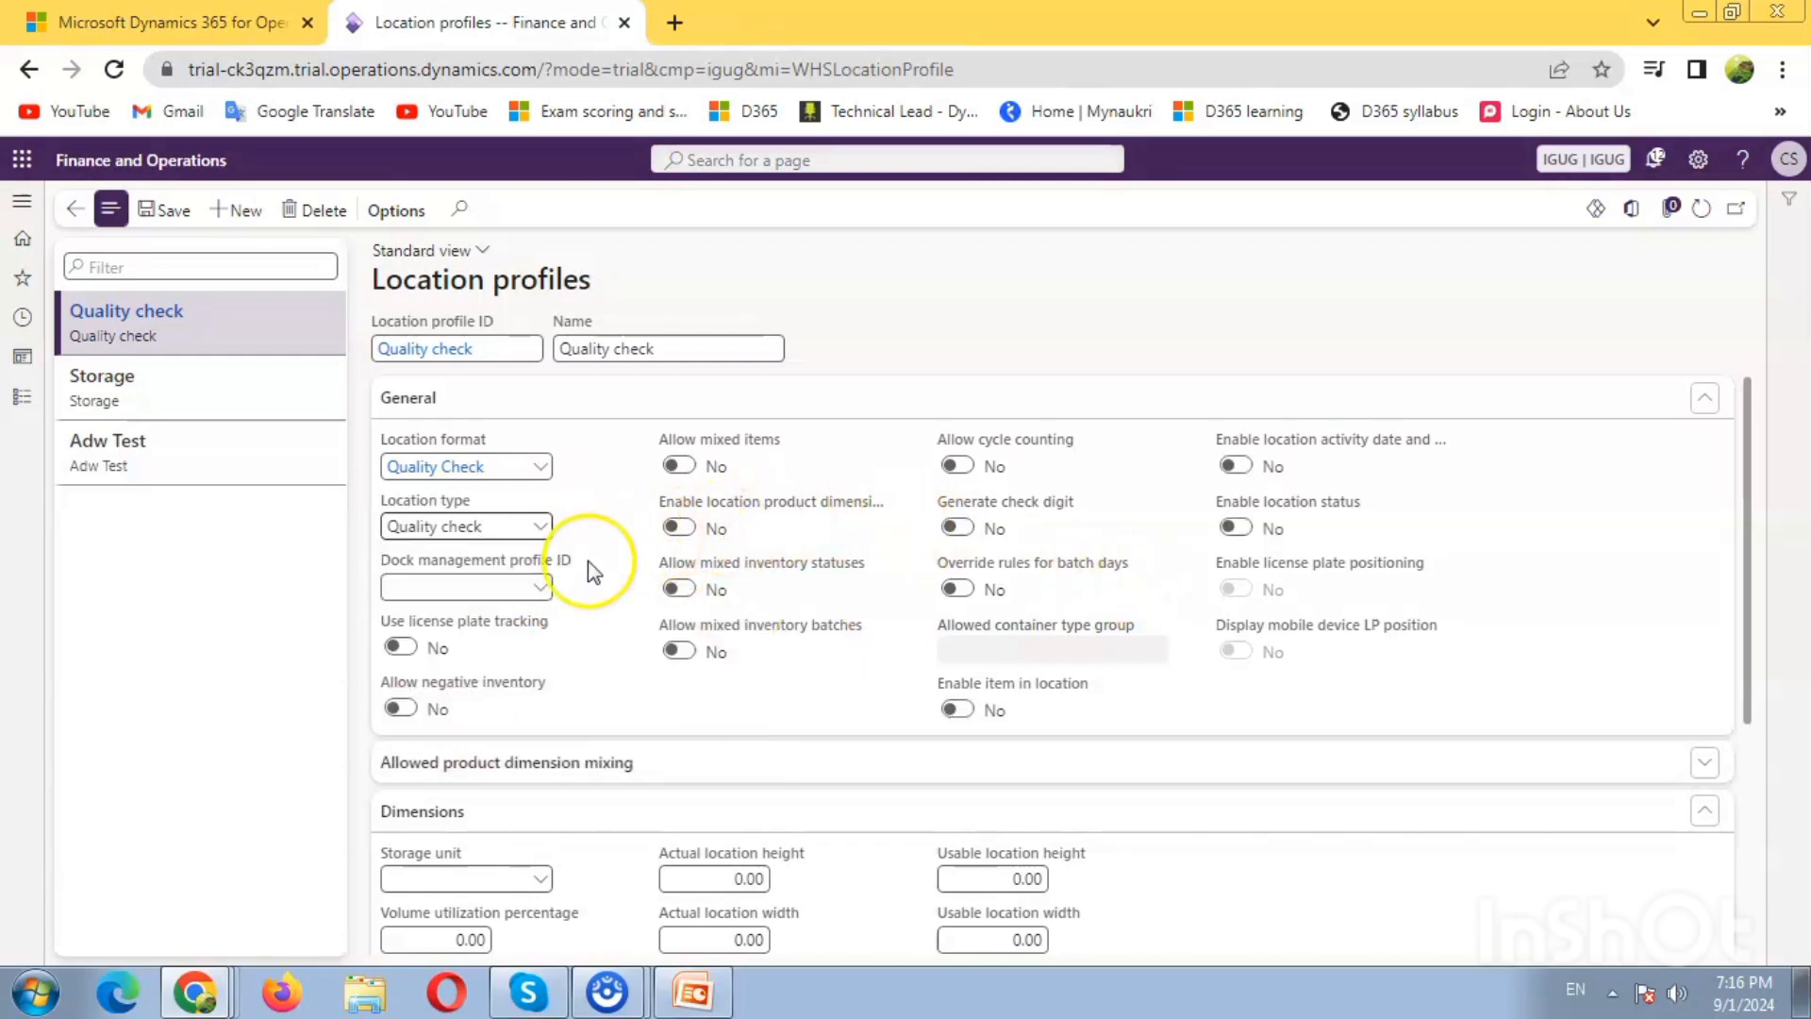
Enable mixed items, license plate tracking and cycle counting for the Quality check profile
click(681, 466)
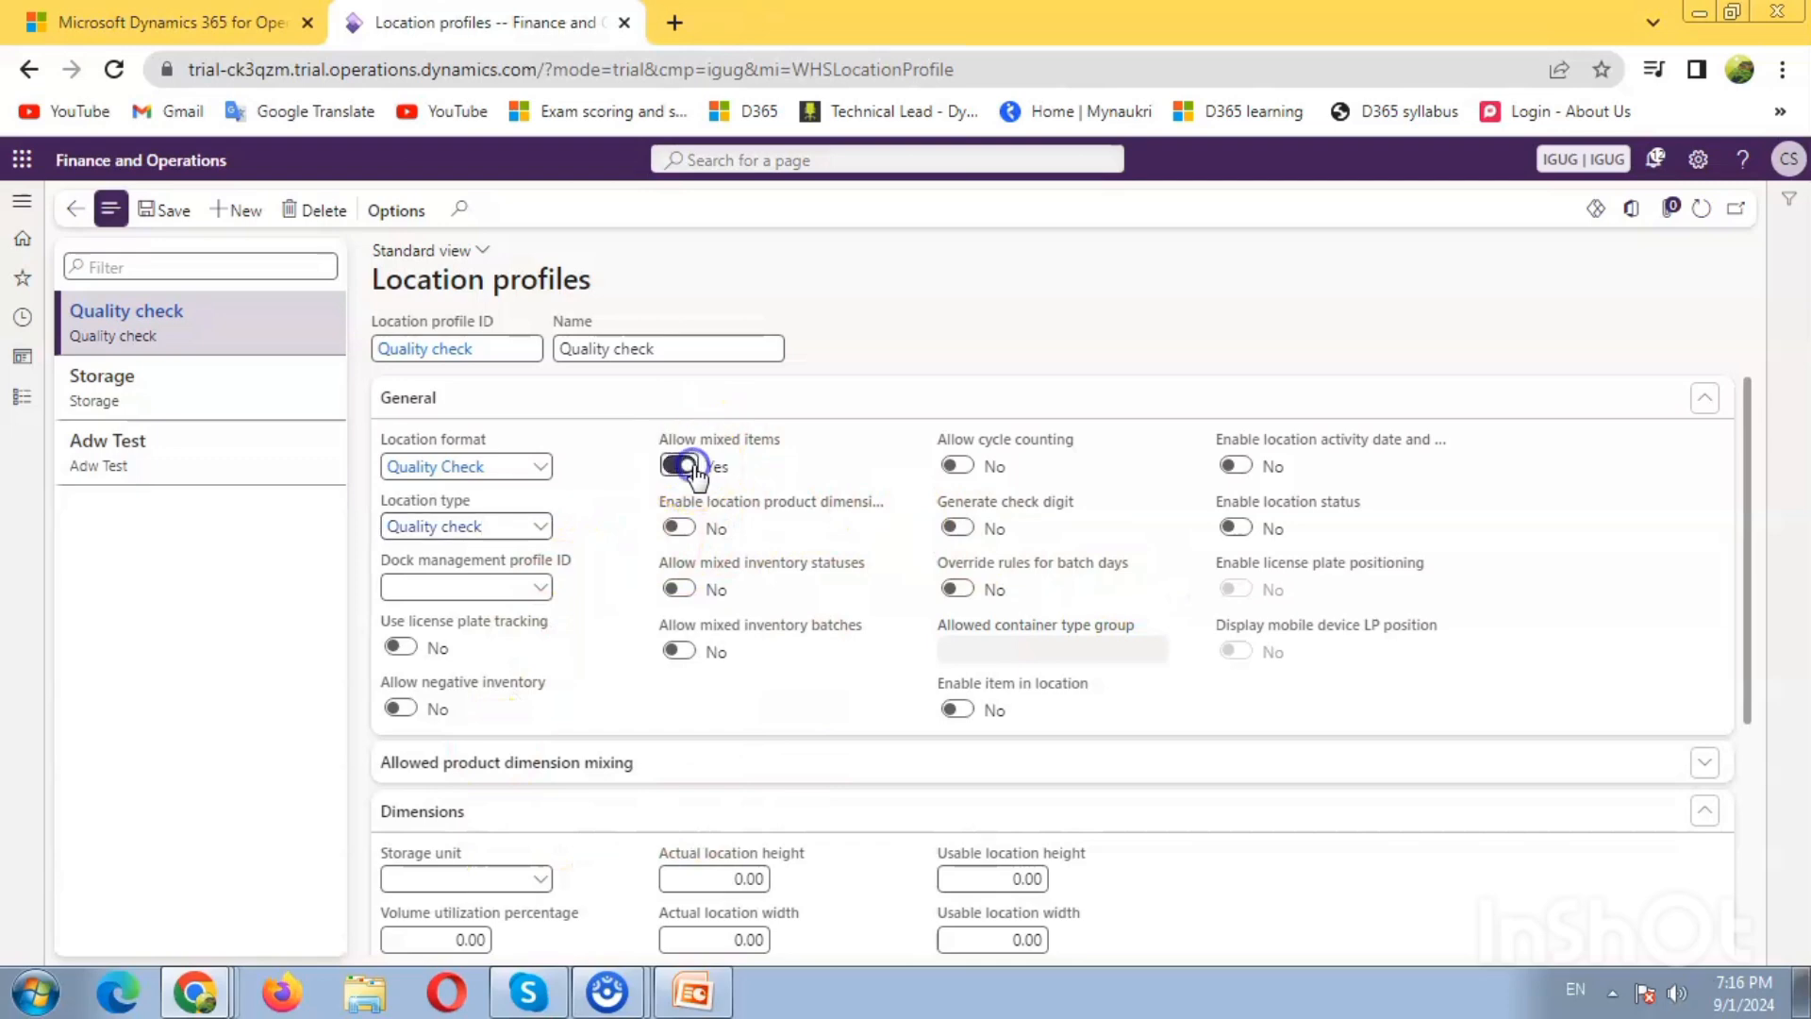
click(401, 648)
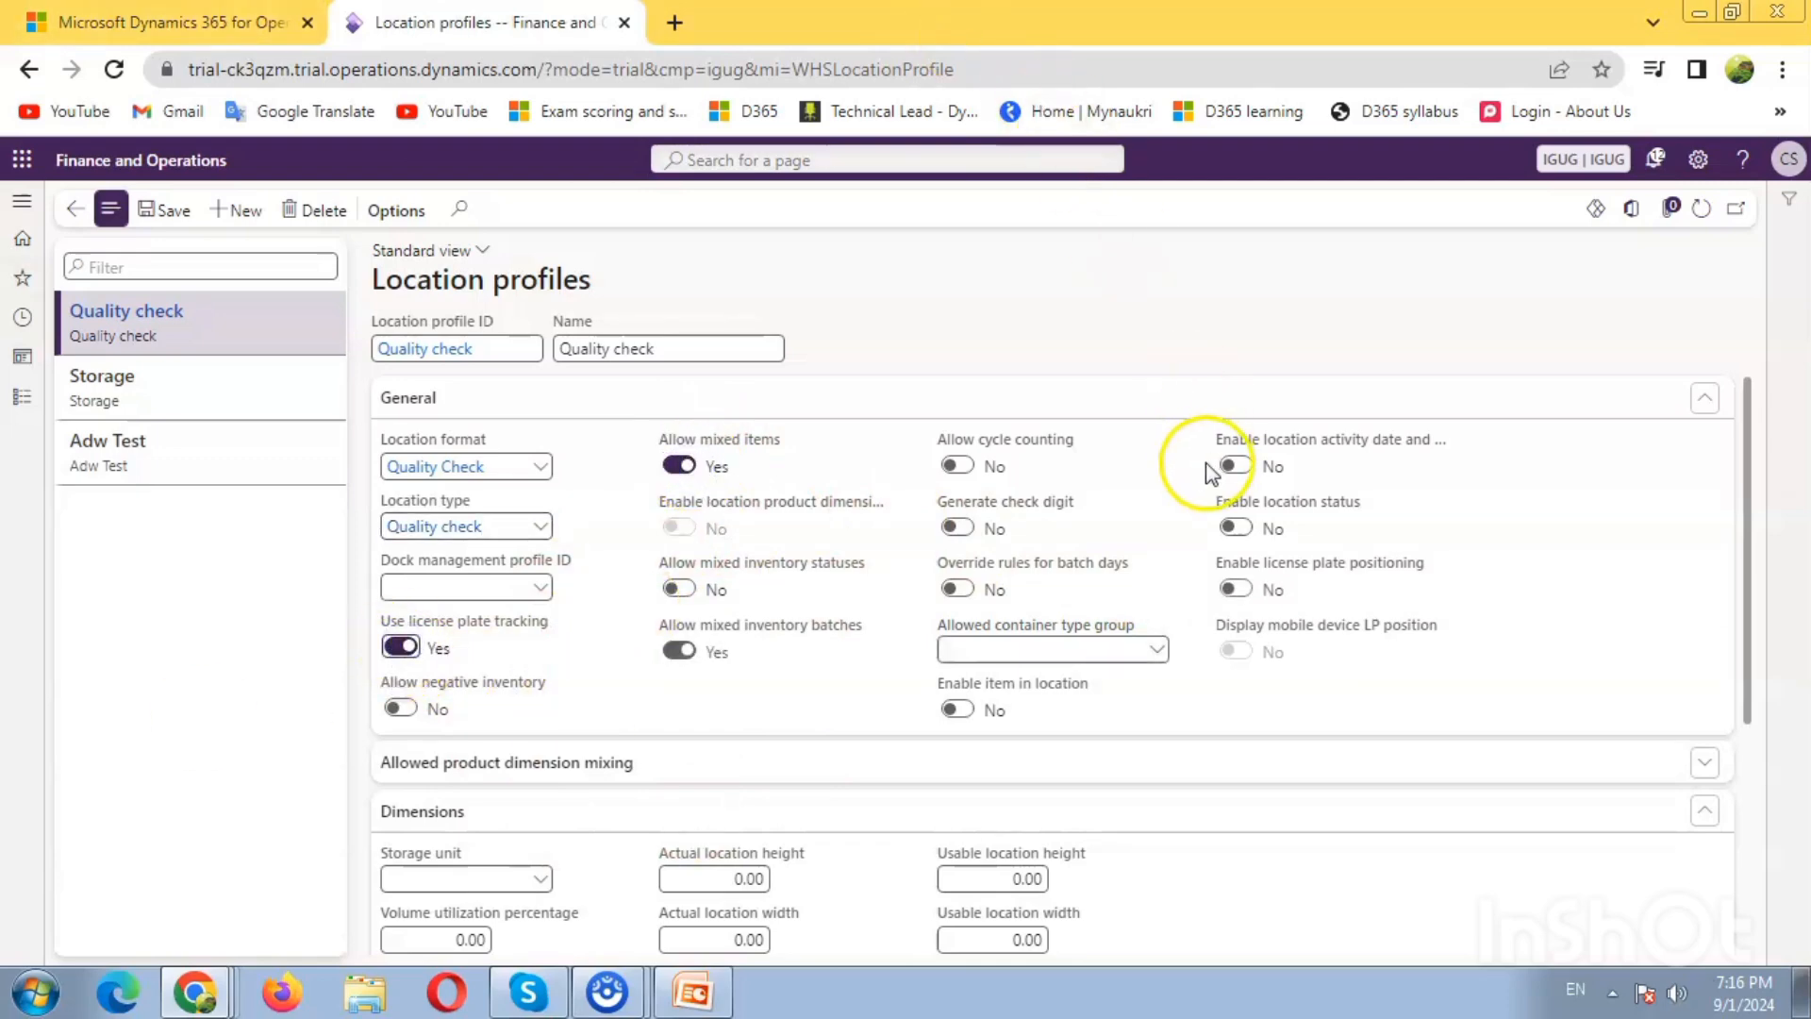
click(955, 467)
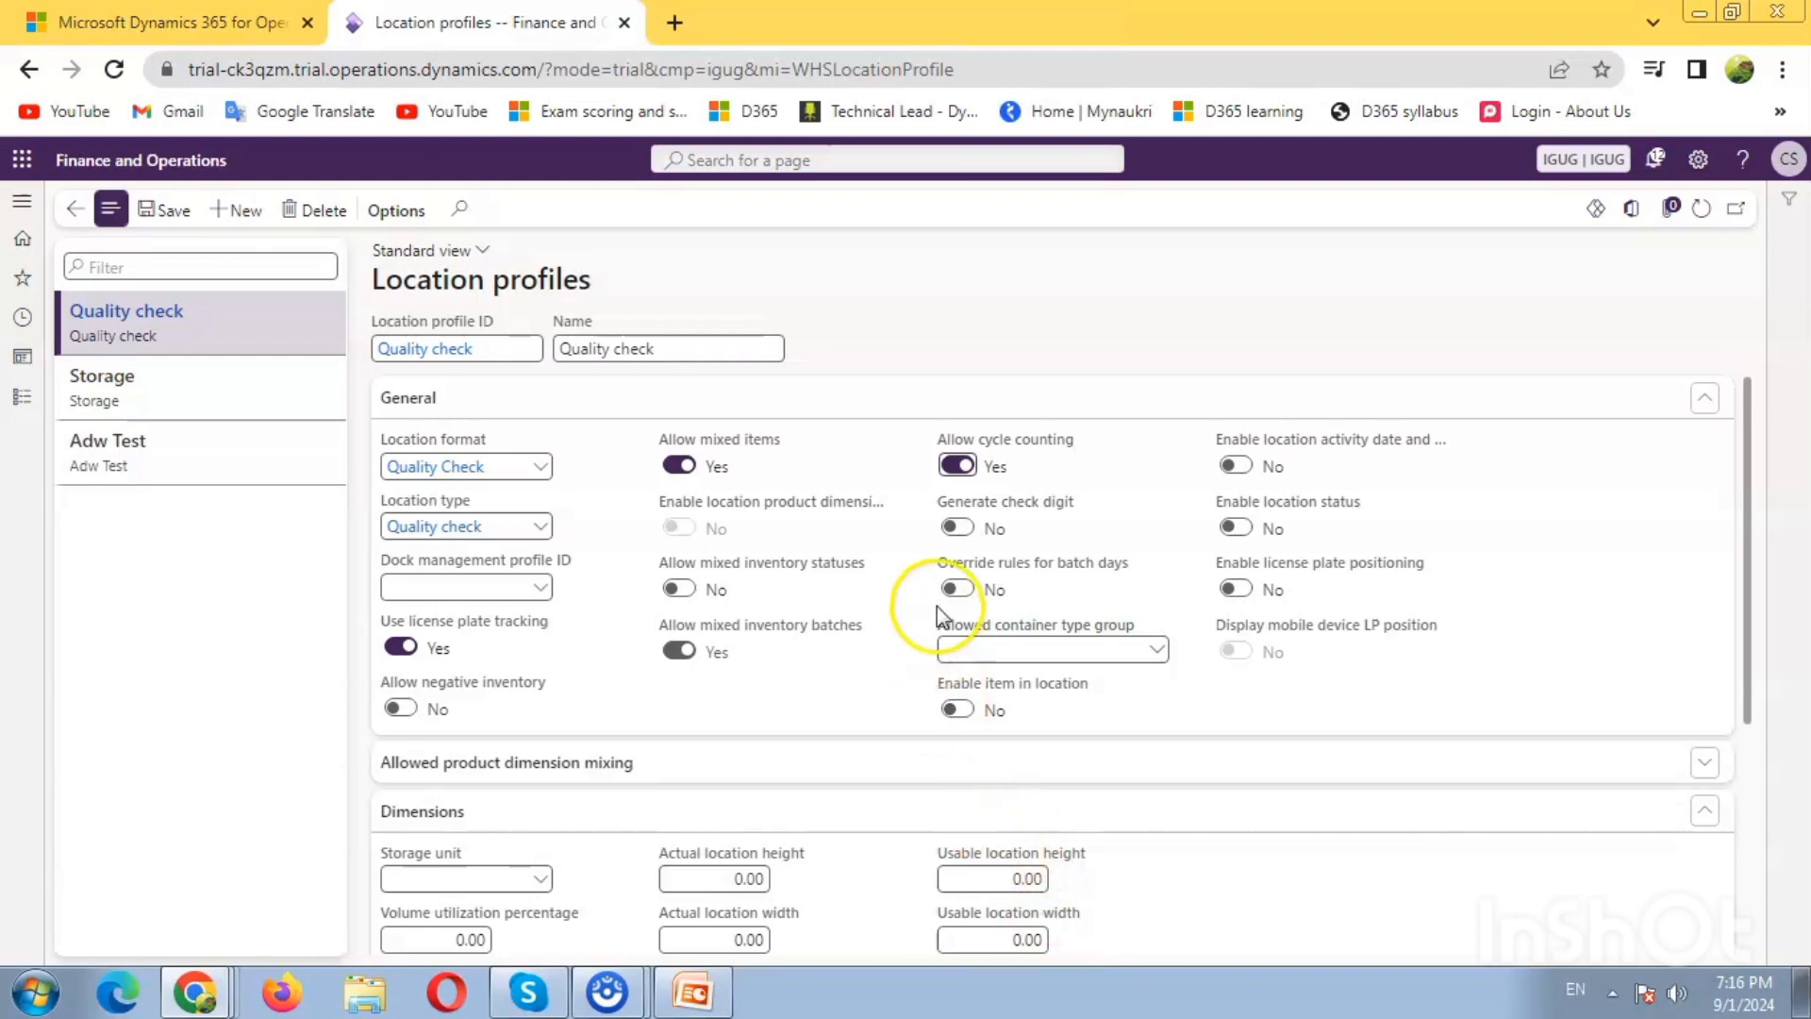
Enable the batch days rule override and location status for the Quality check profile, leaving its allowed container type group empty
mouse_move(1102, 574)
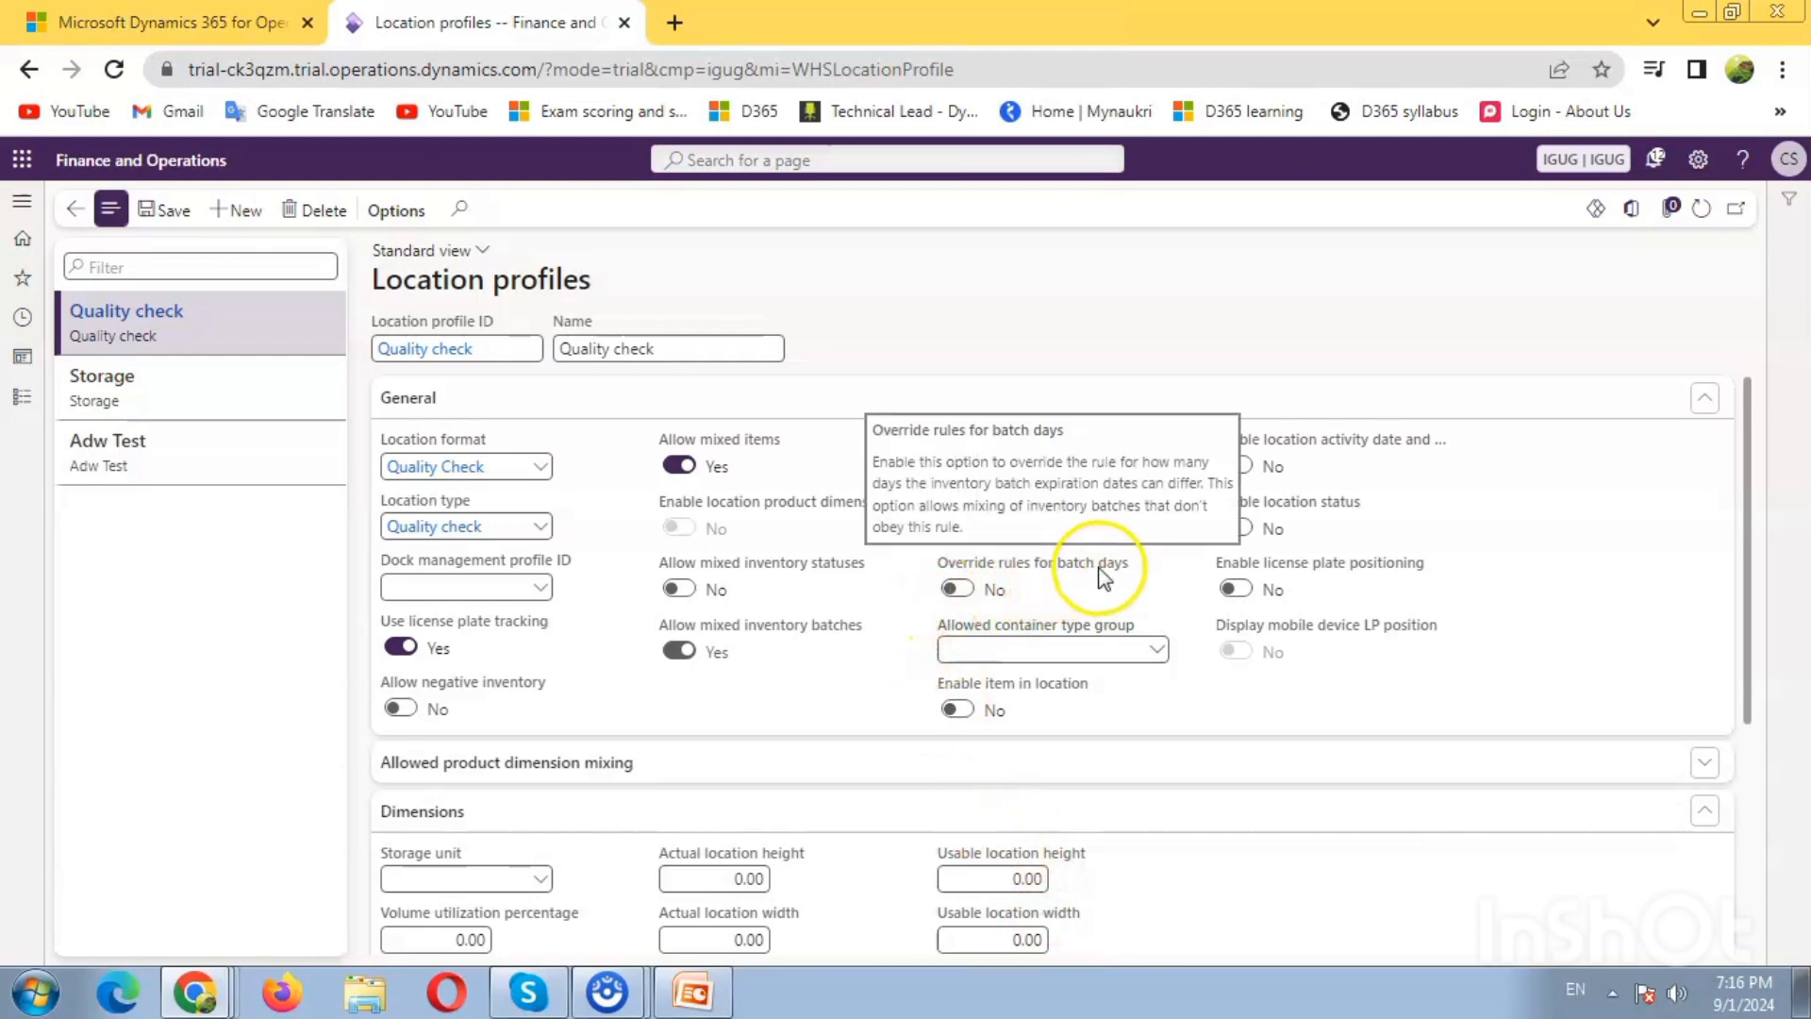
click(951, 589)
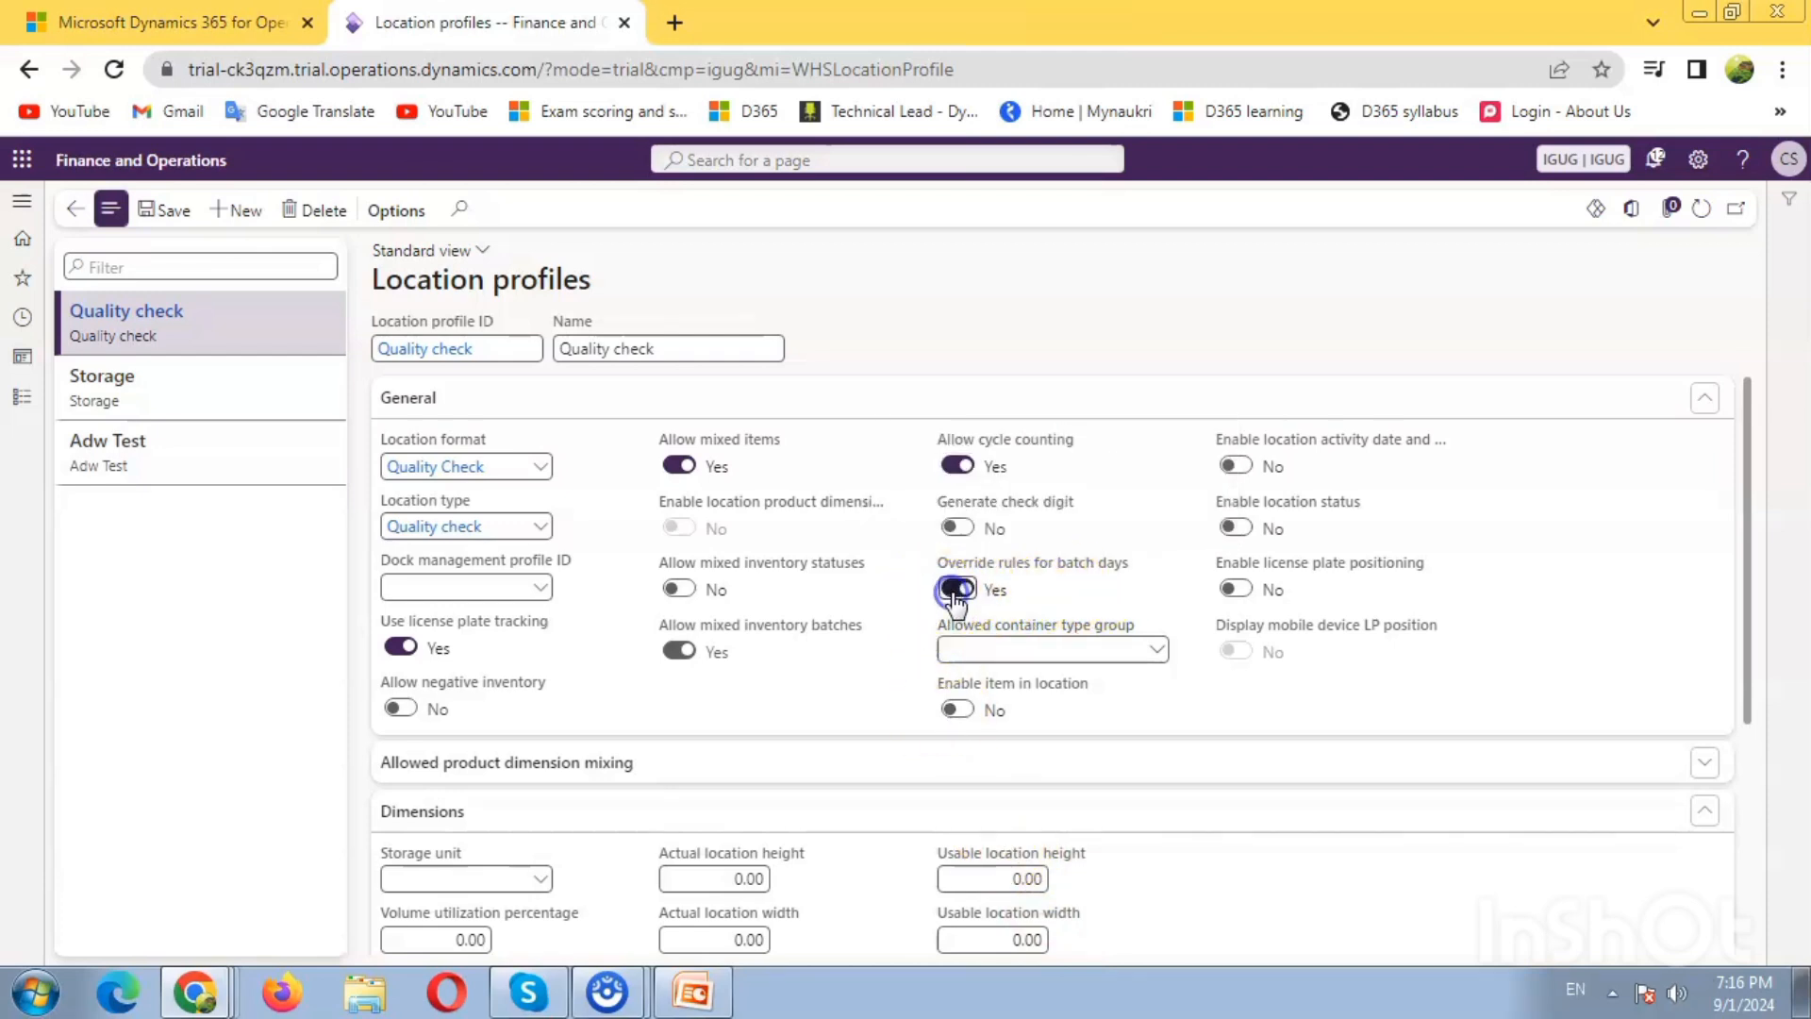
click(1163, 649)
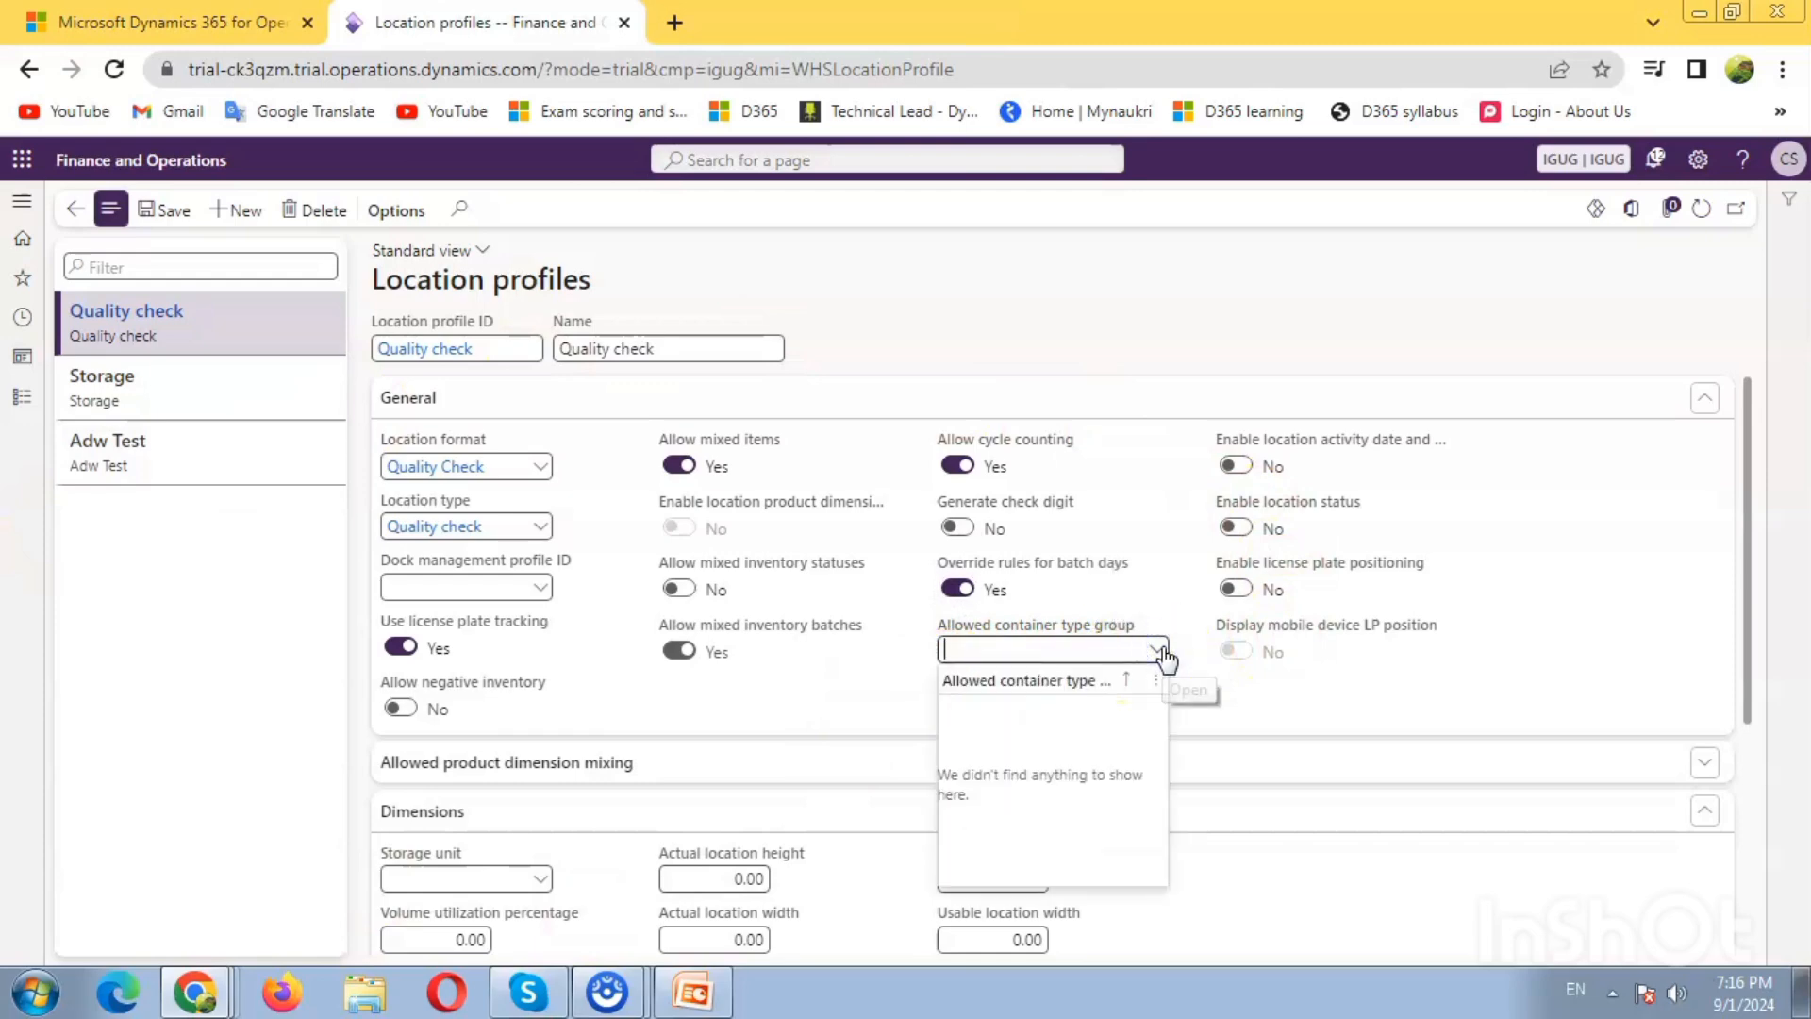
click(1613, 634)
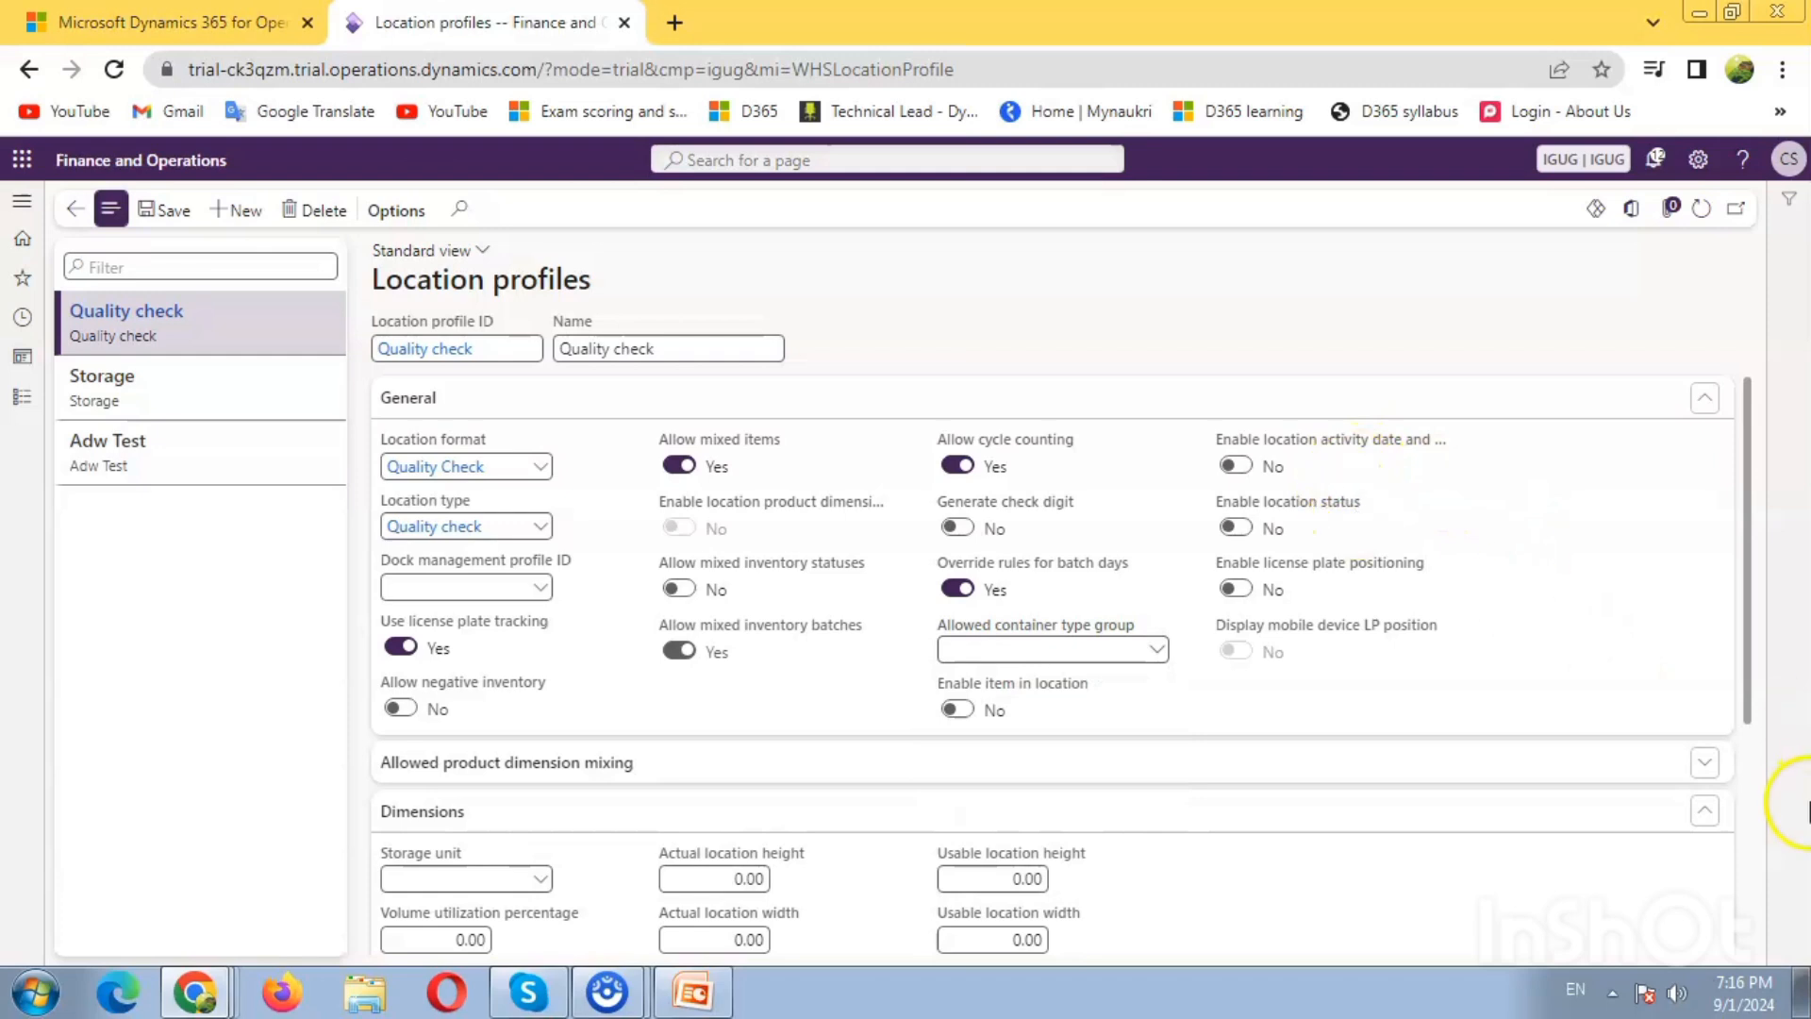
click(1245, 534)
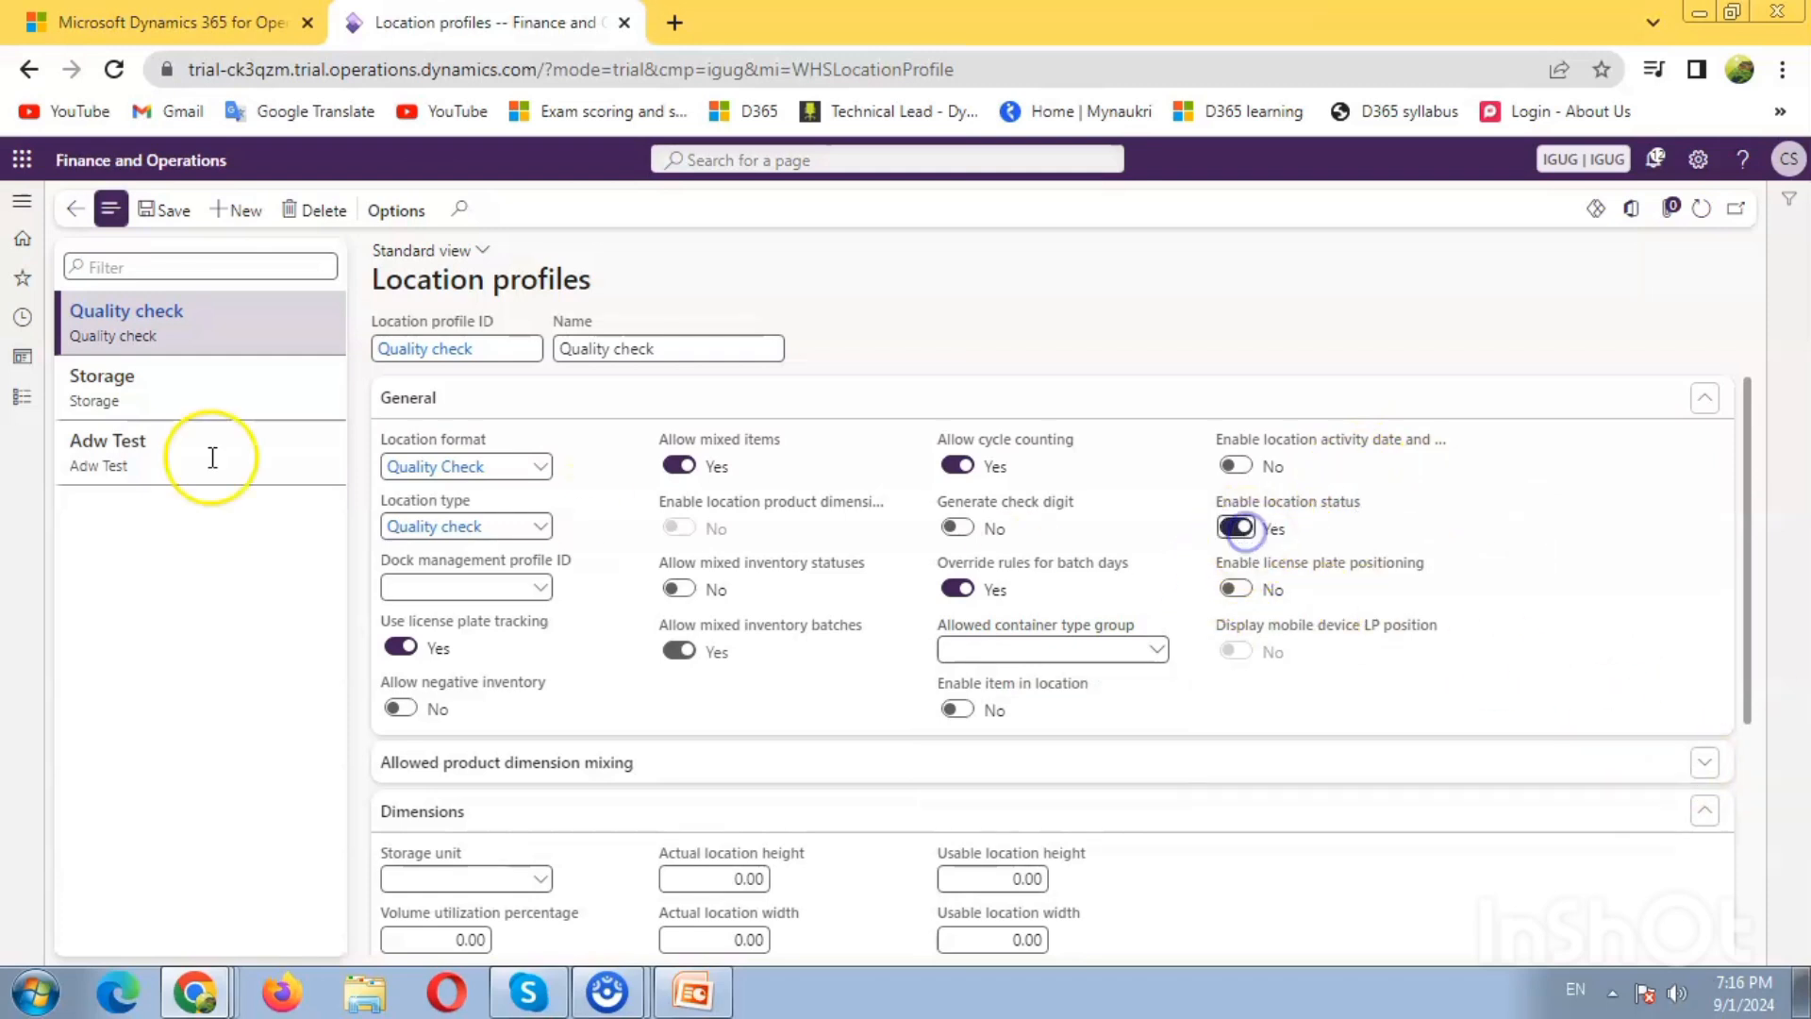
Enable cycle counting, location activity date, location status and license plate positioning for the Storage profile
click(138, 388)
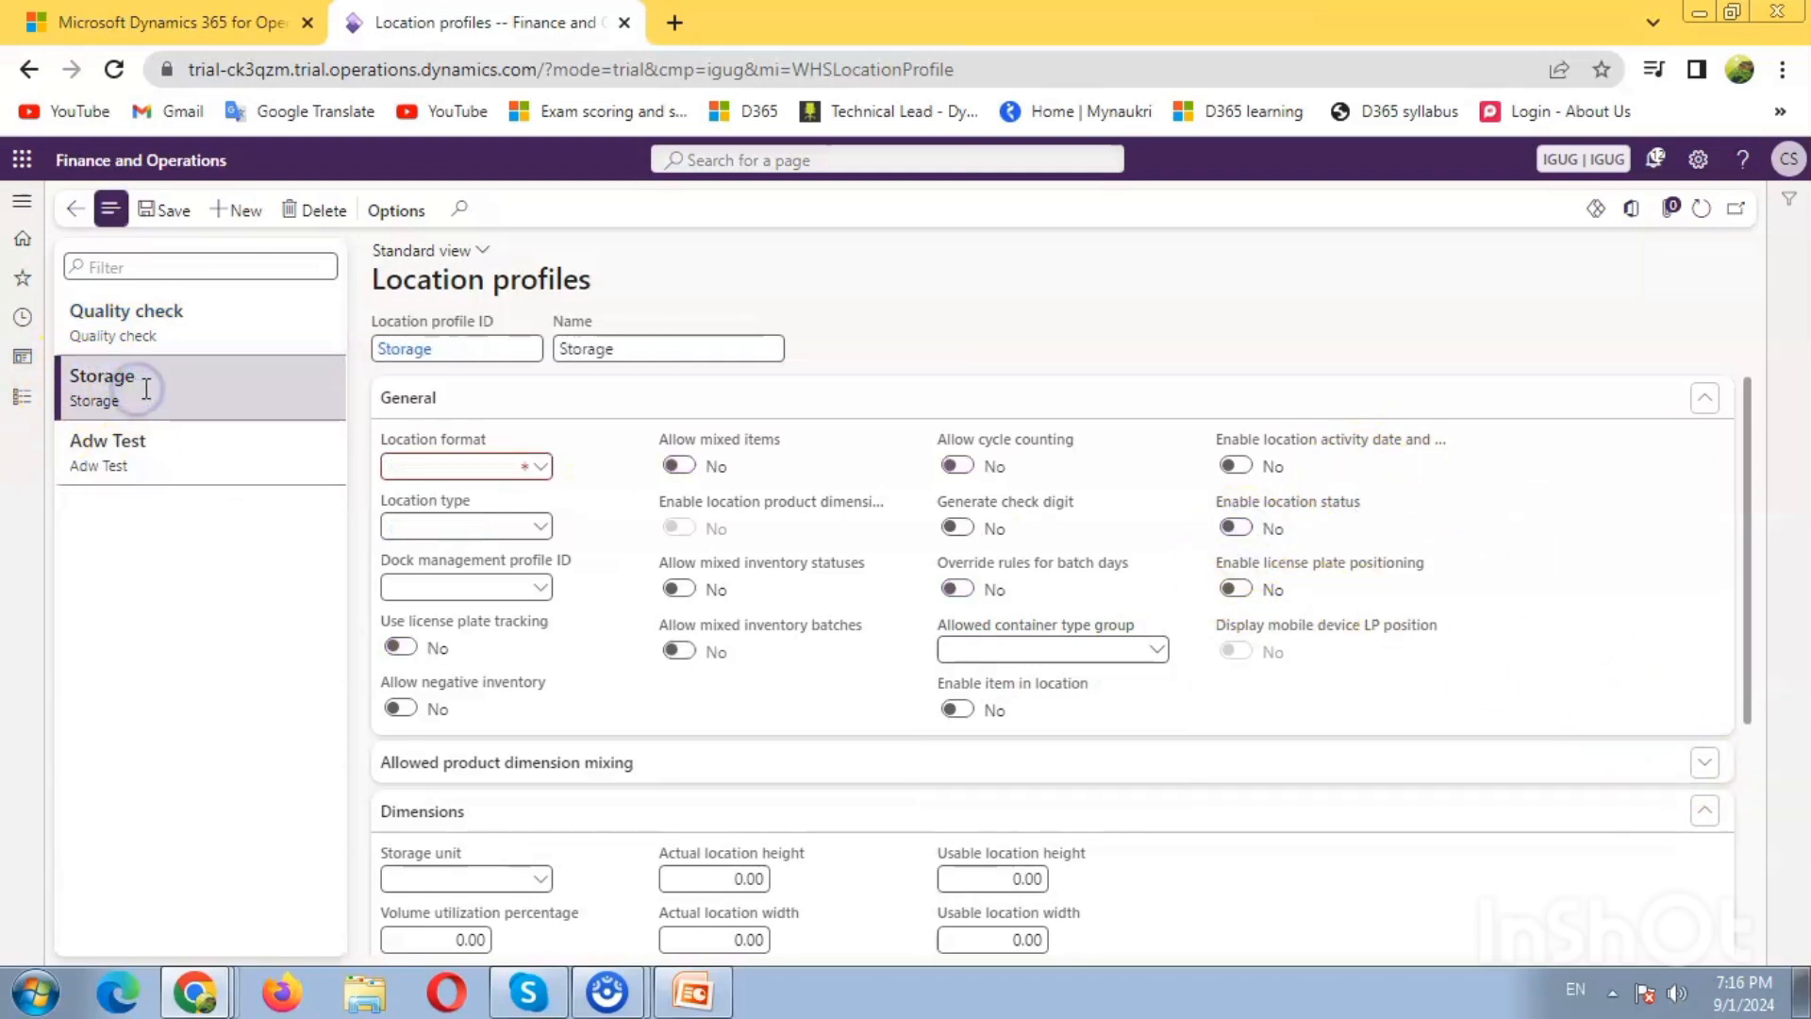
click(951, 464)
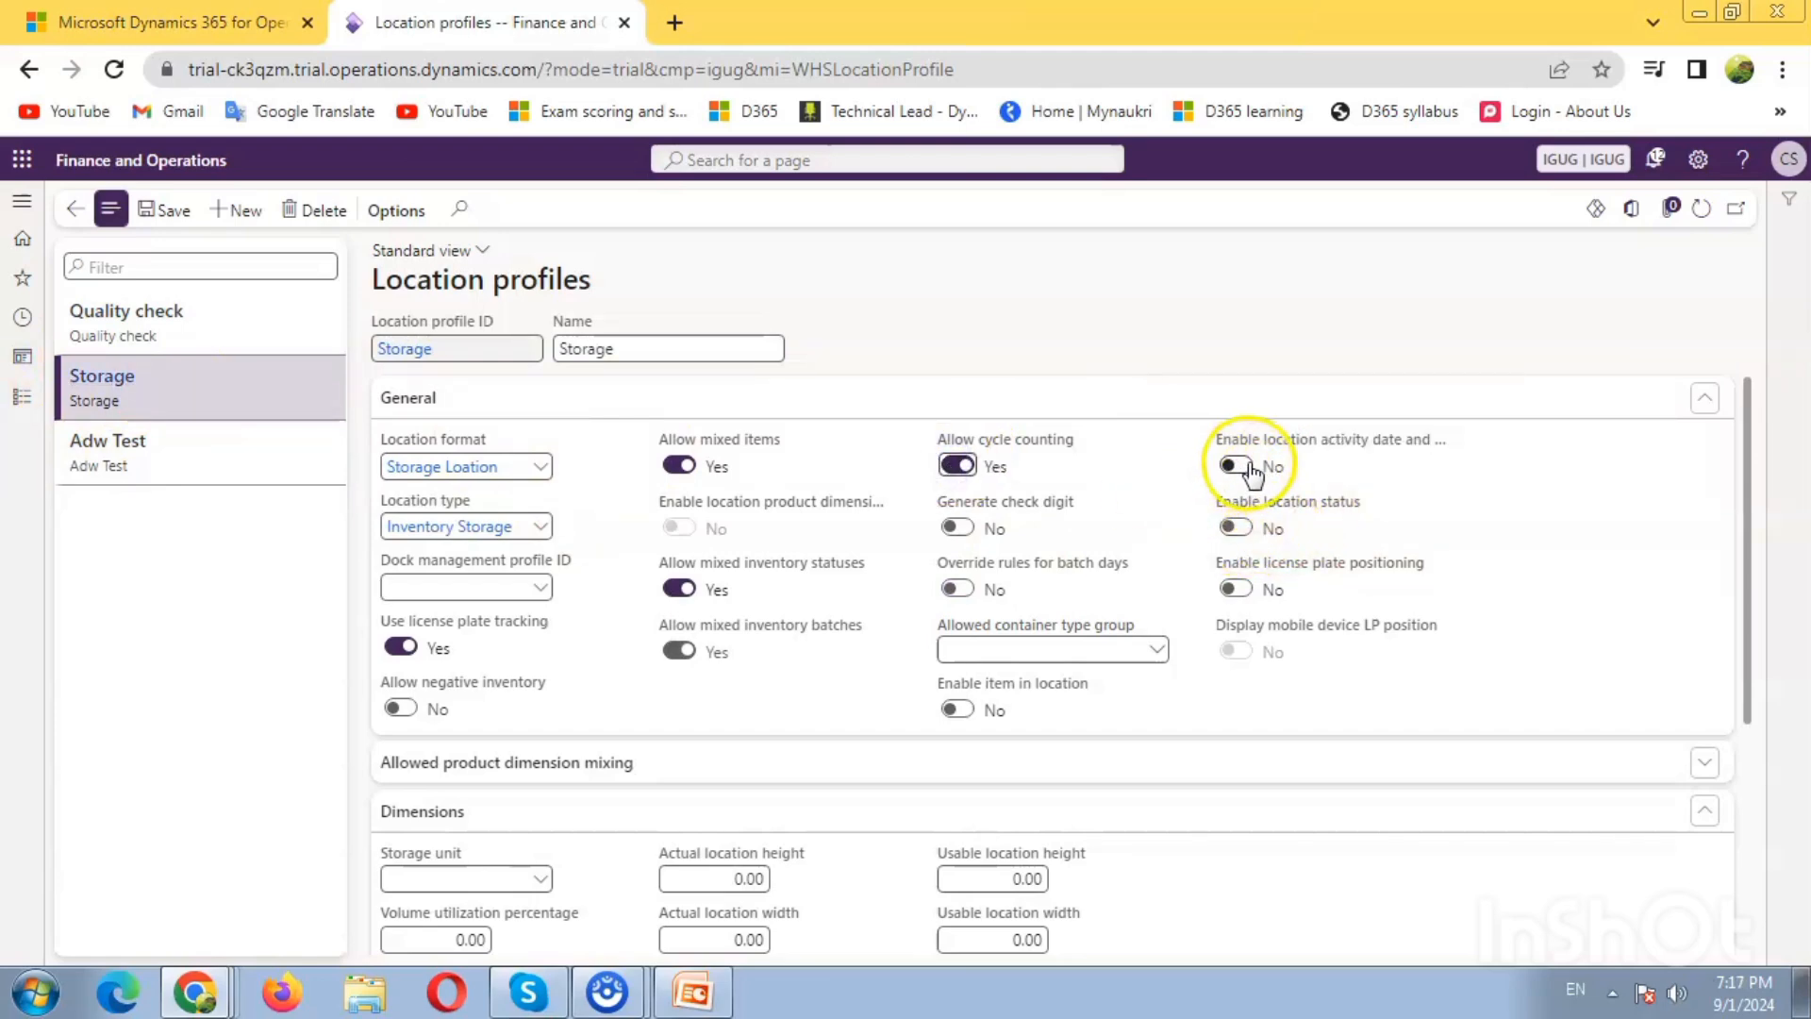
click(1249, 467)
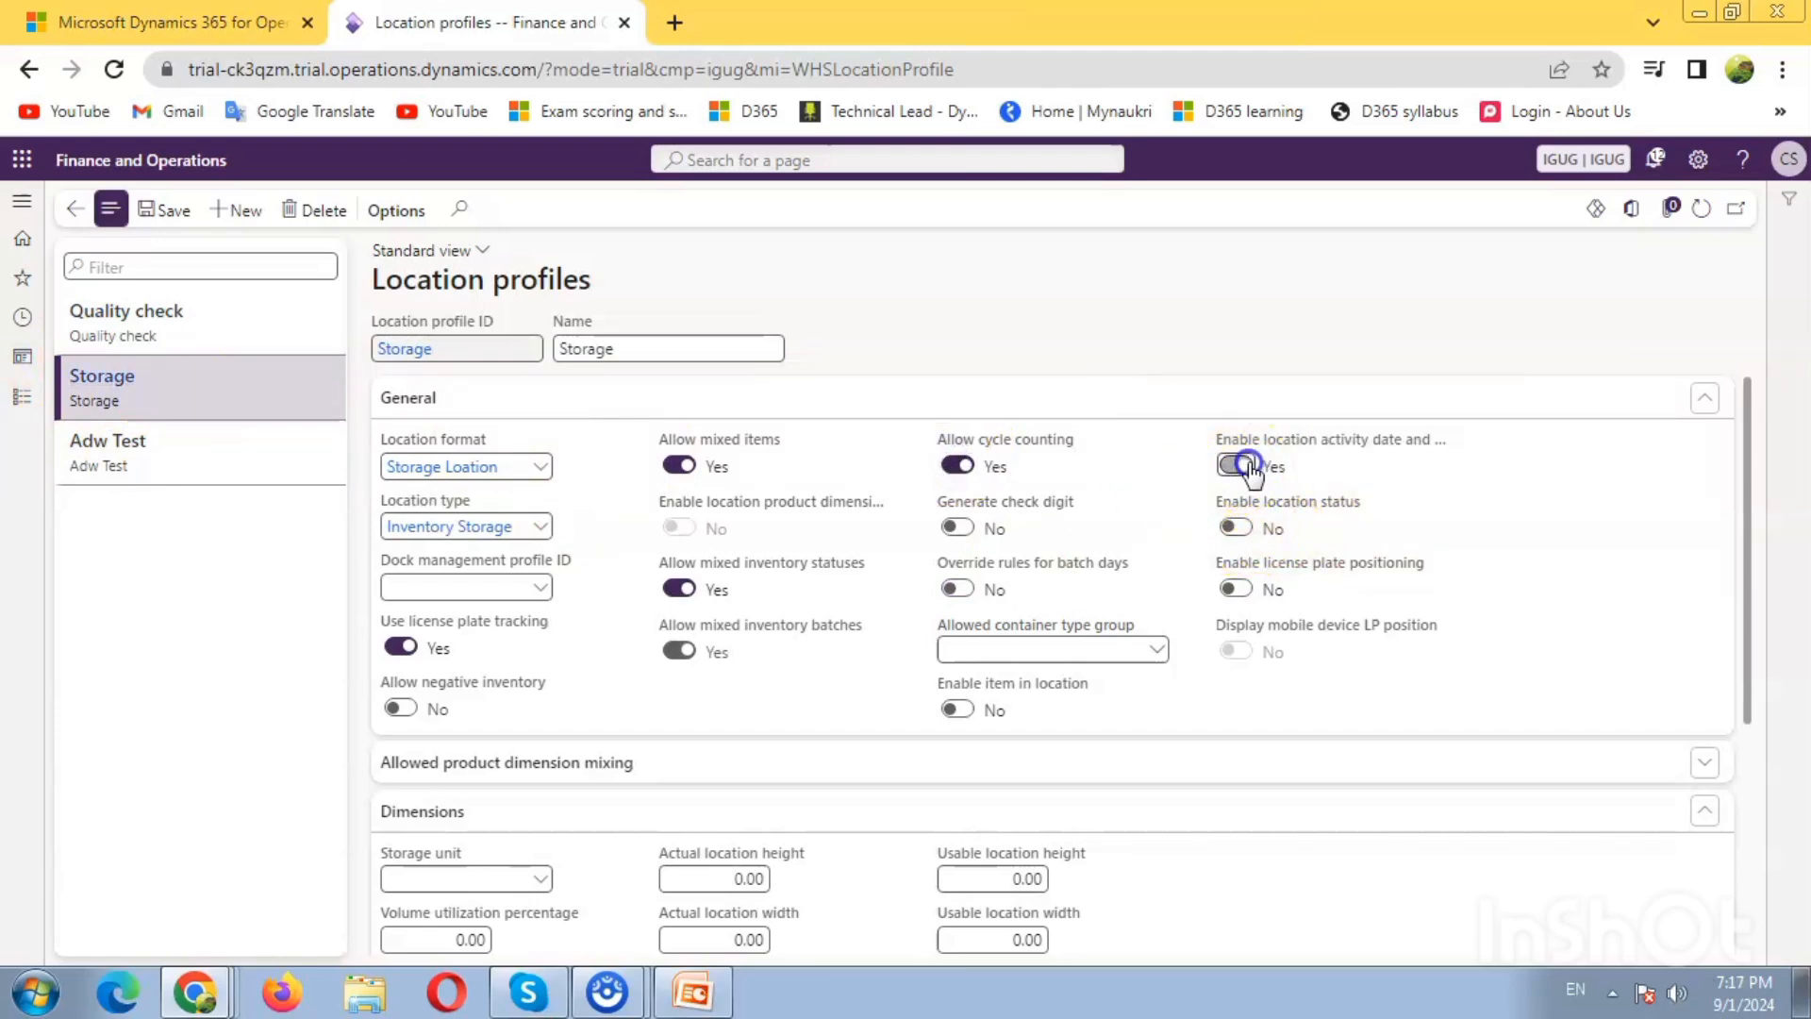
click(1241, 528)
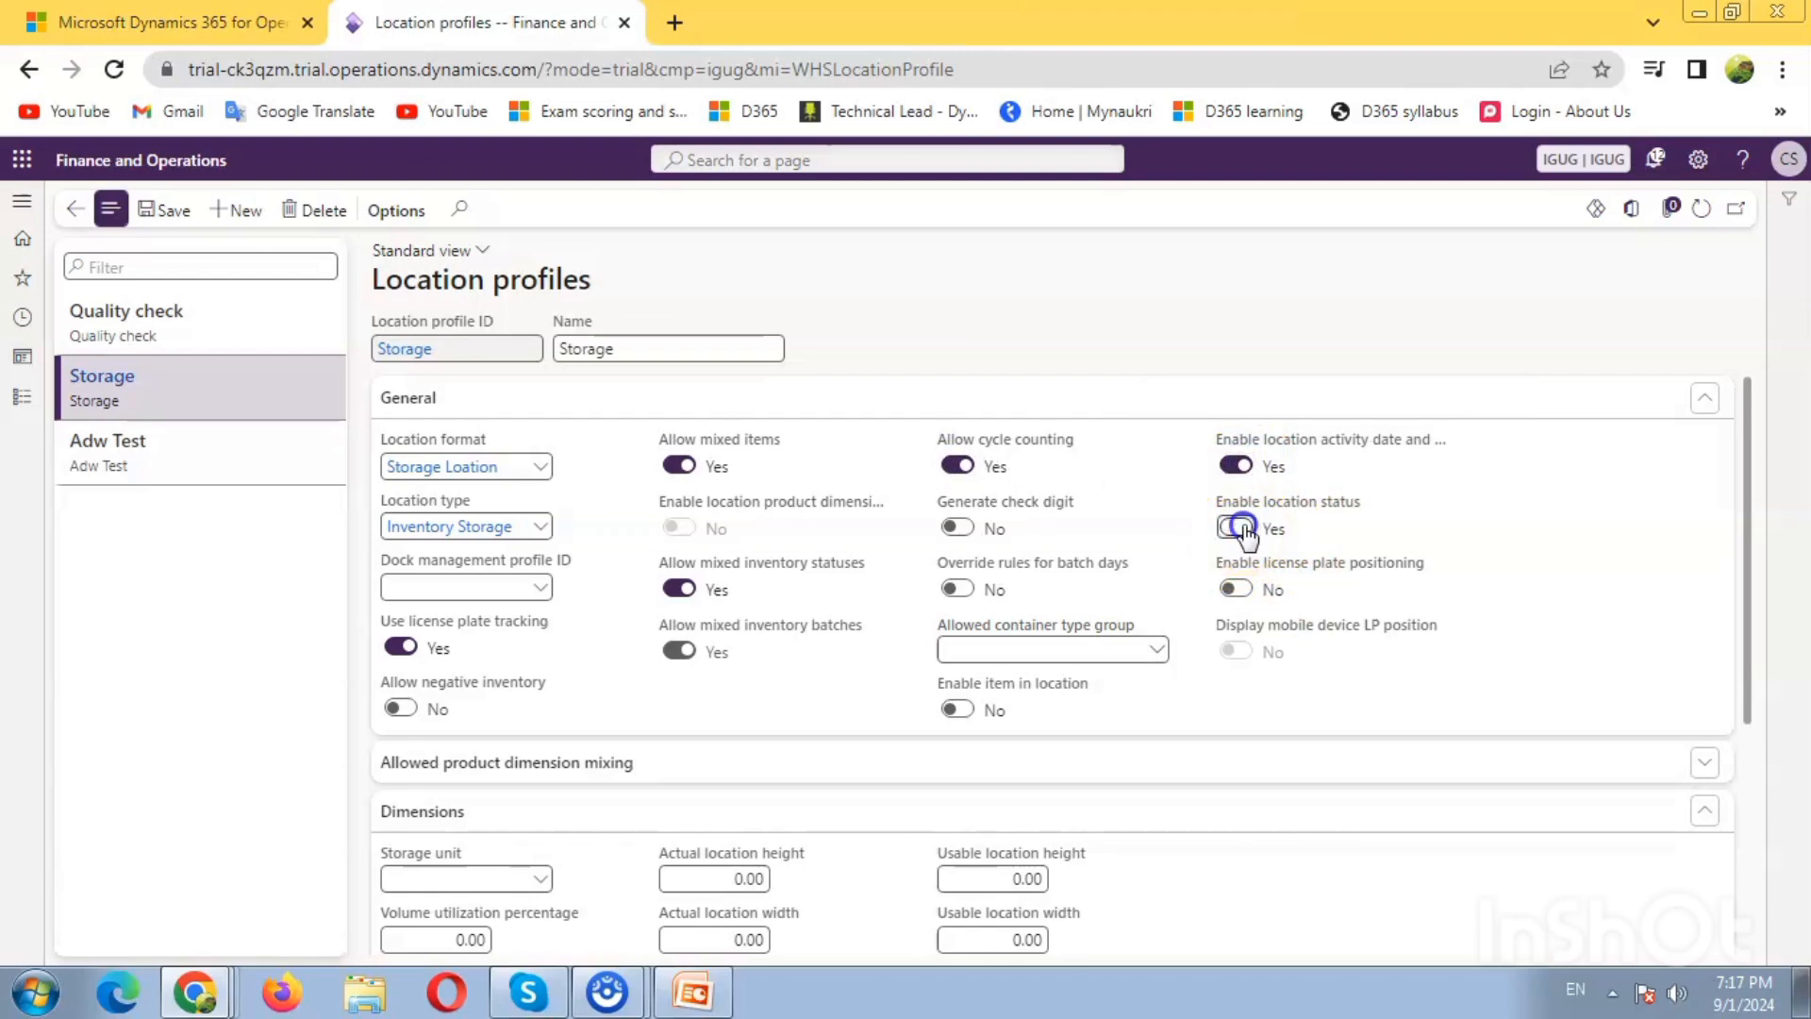
click(1241, 593)
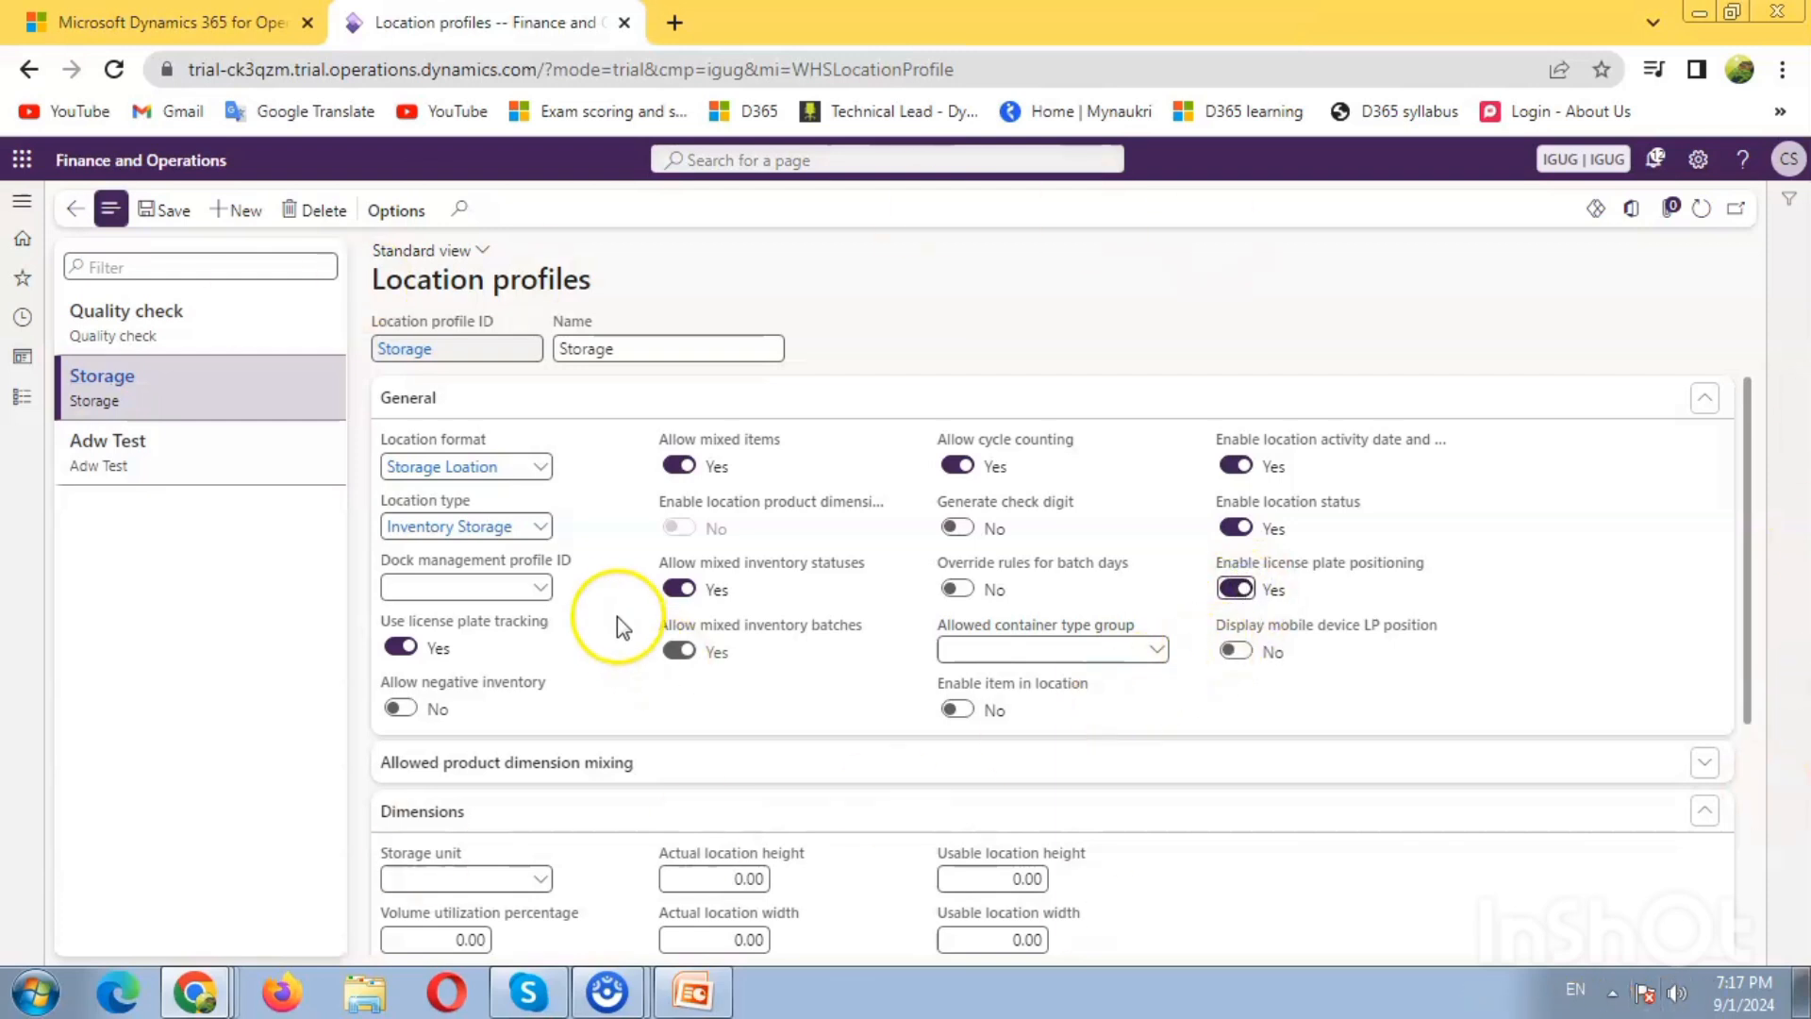
click(268, 316)
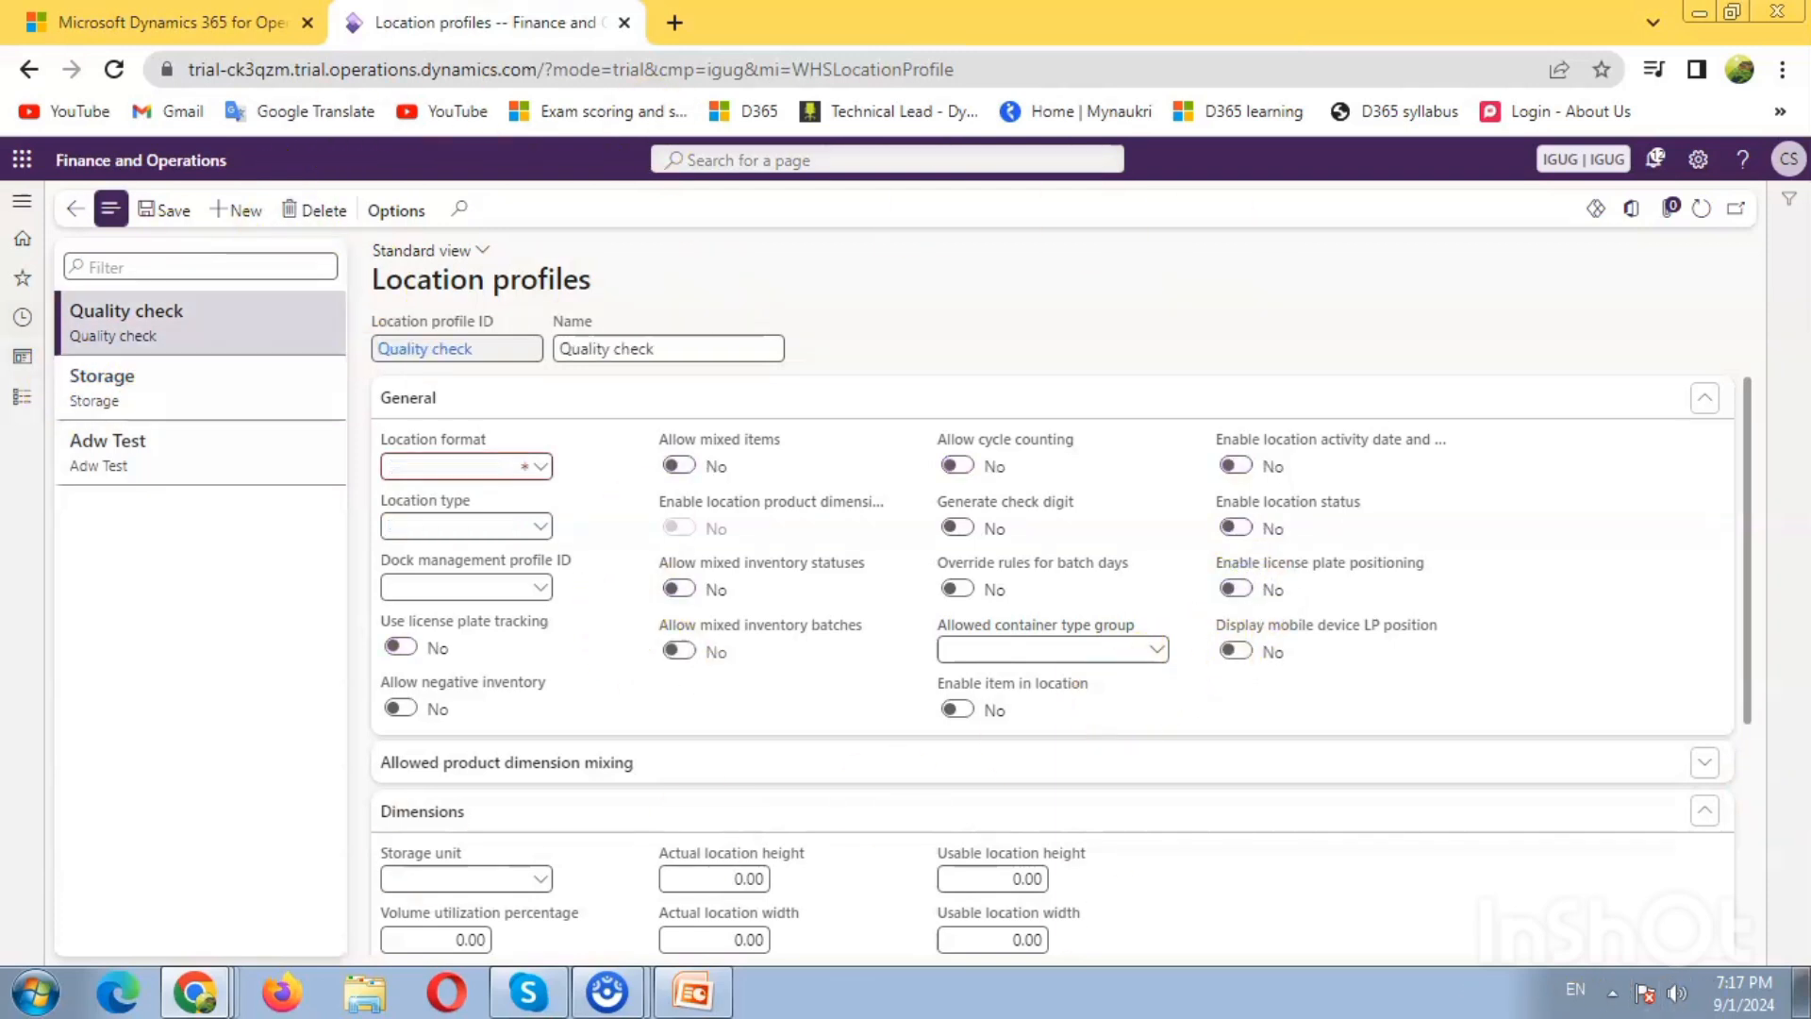
Create another location profile with the ID and name "Packing"
click(235, 212)
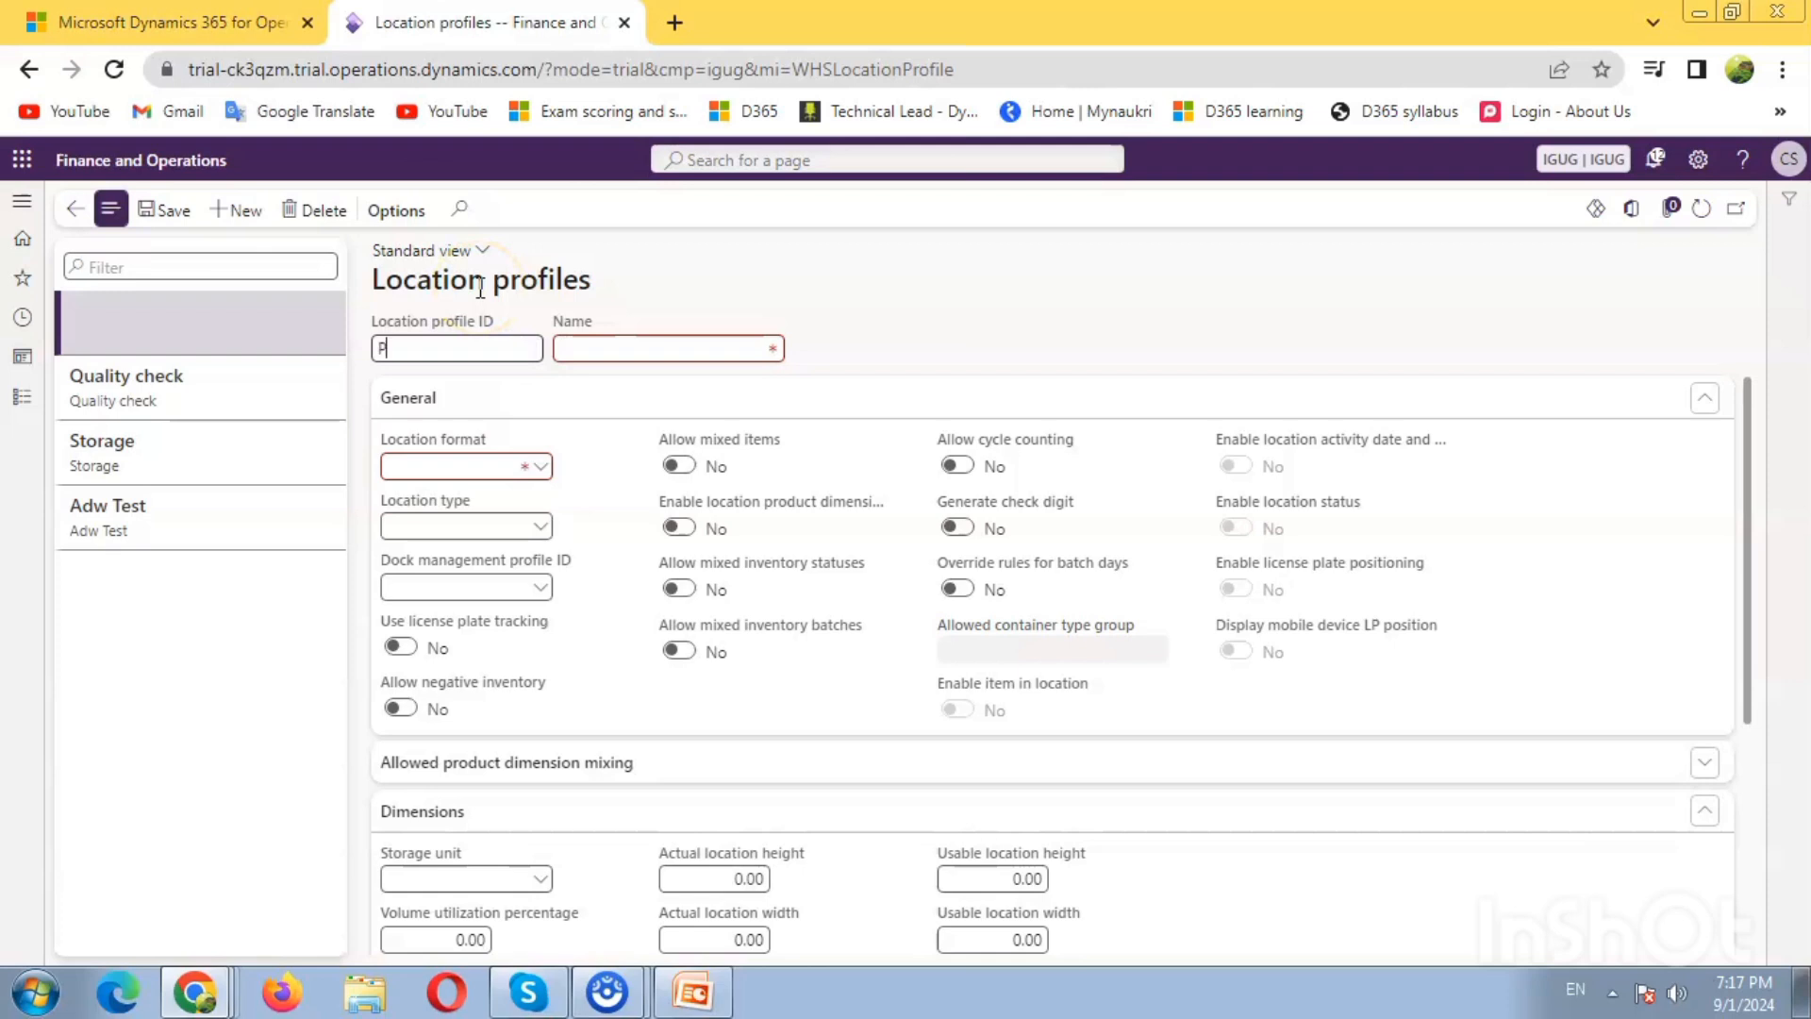
text(Pcaking)
key(Tab)
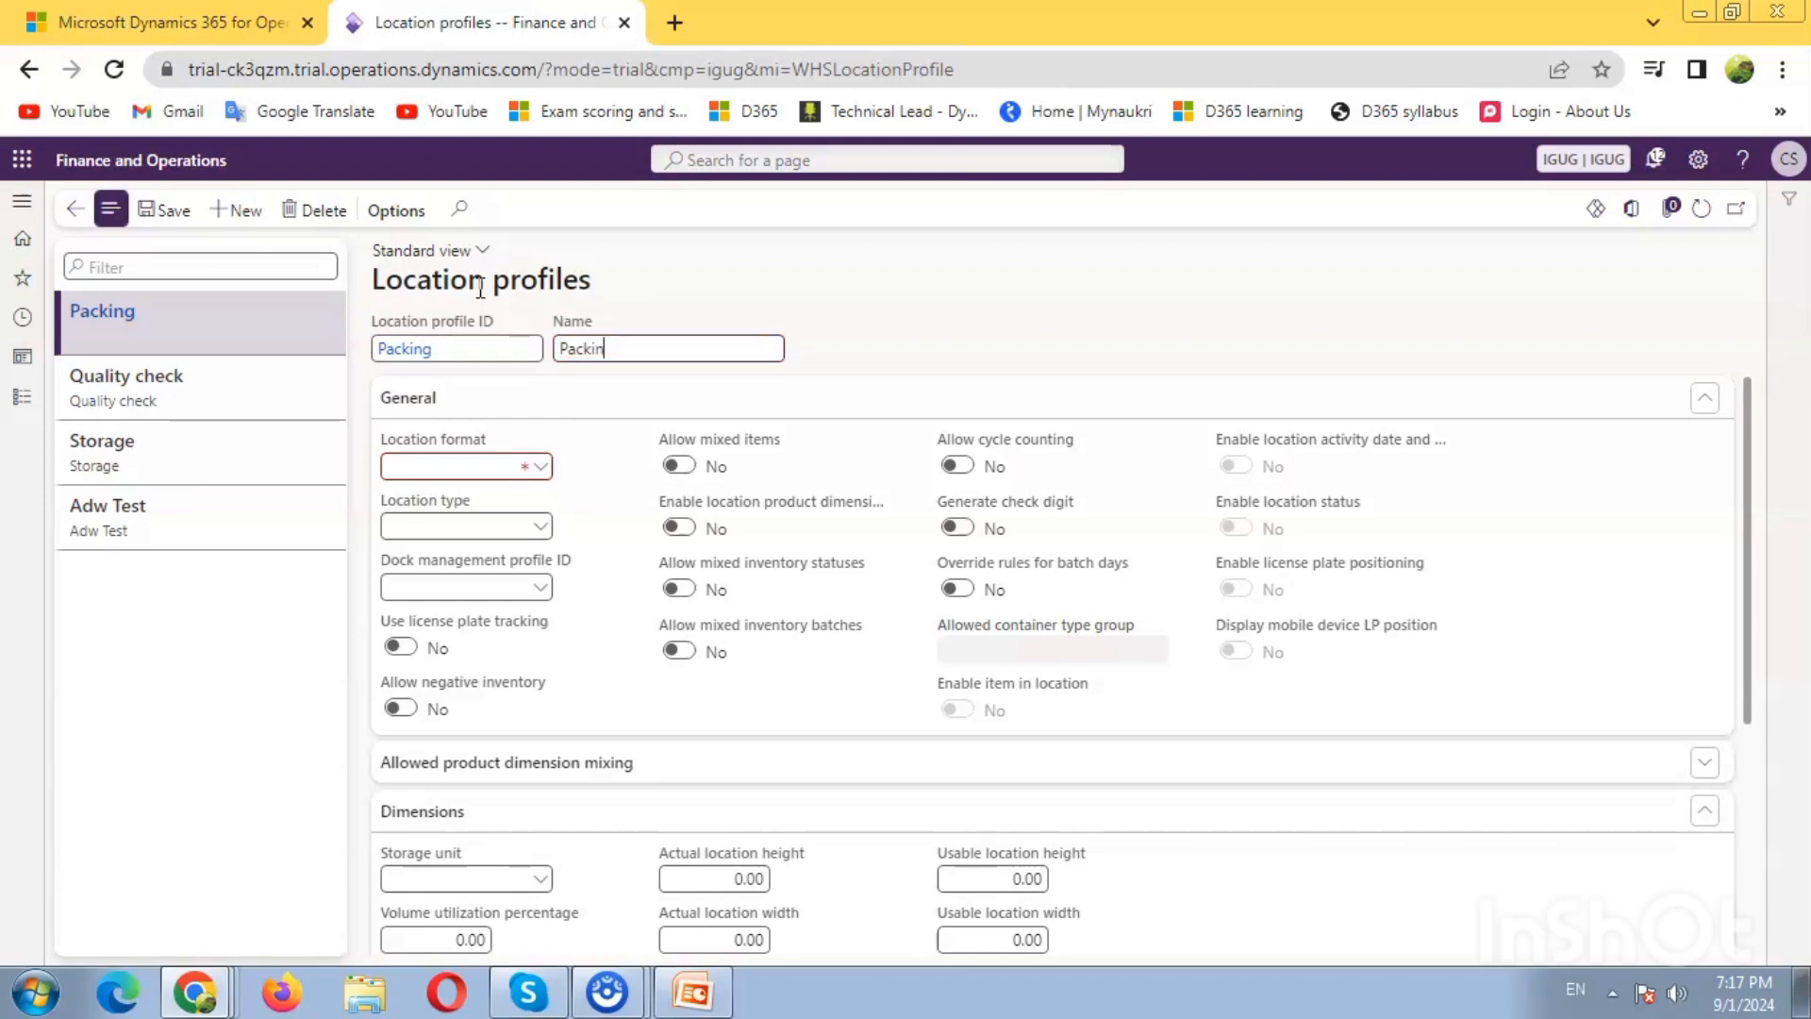
key(Tab)
Check the location format choices for the Packing profile and duplicate the Location profiles page in another browser tab
click(541, 469)
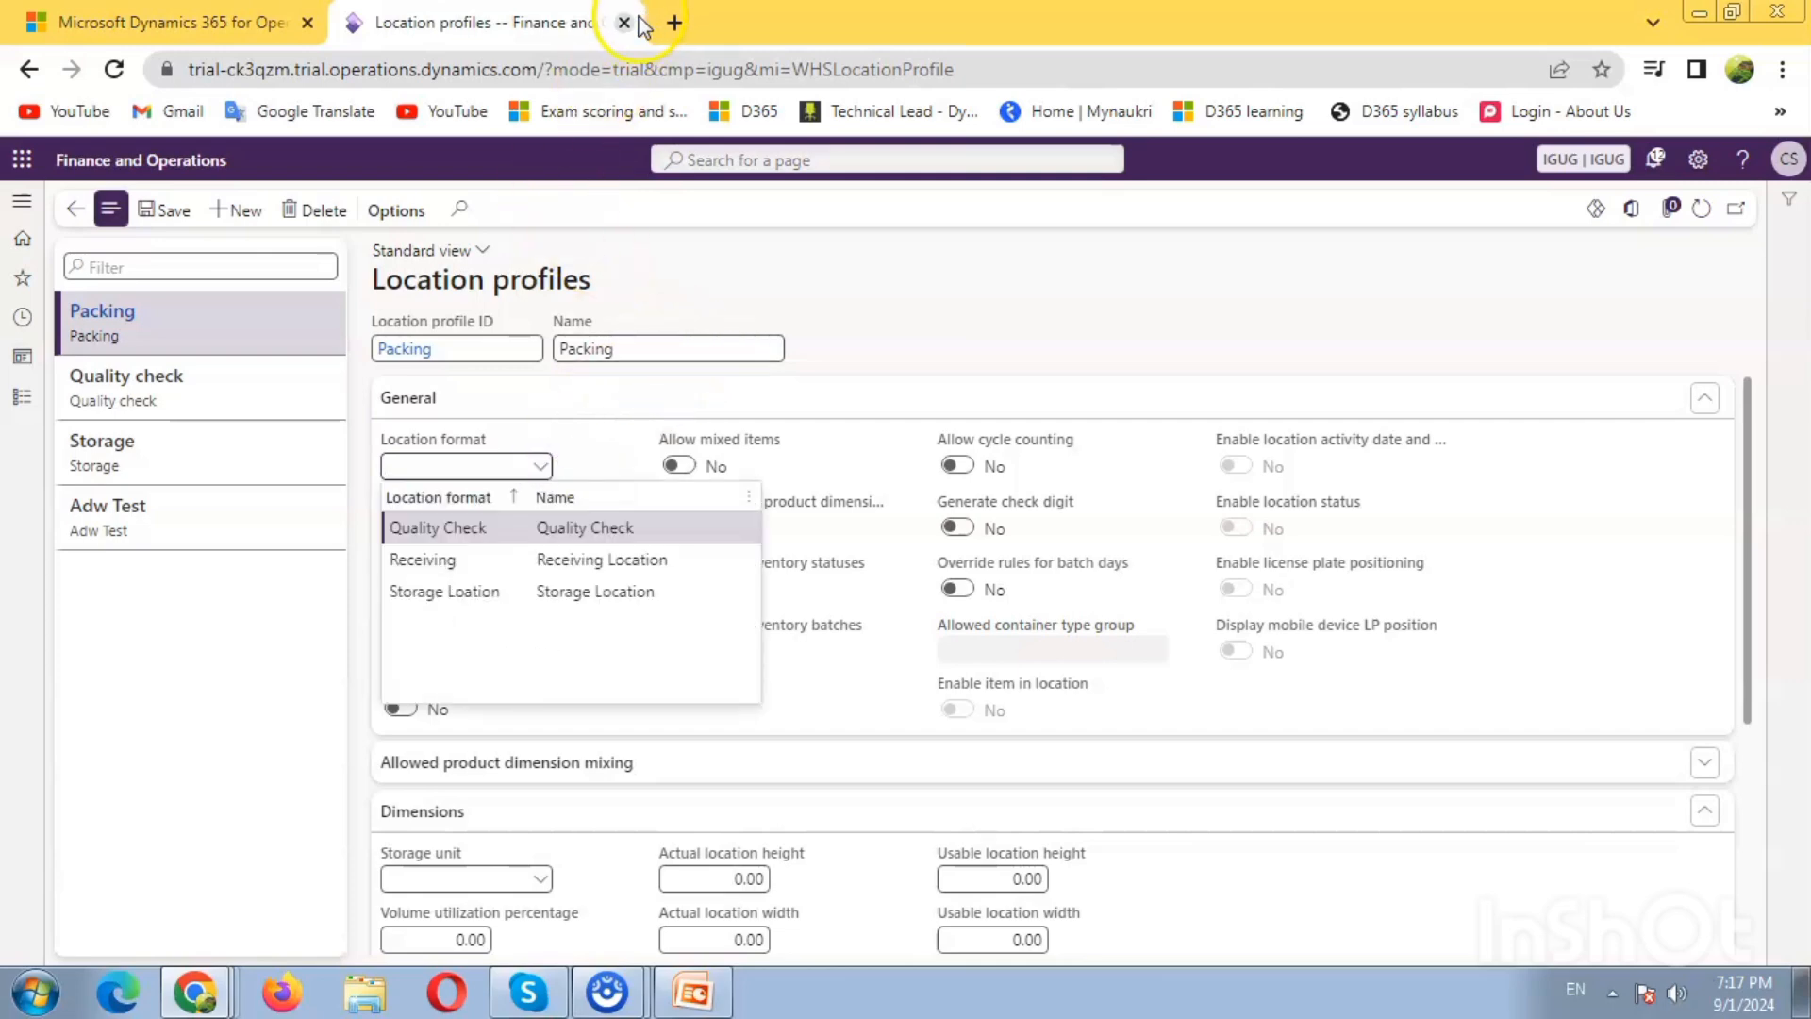
right_click(601, 15)
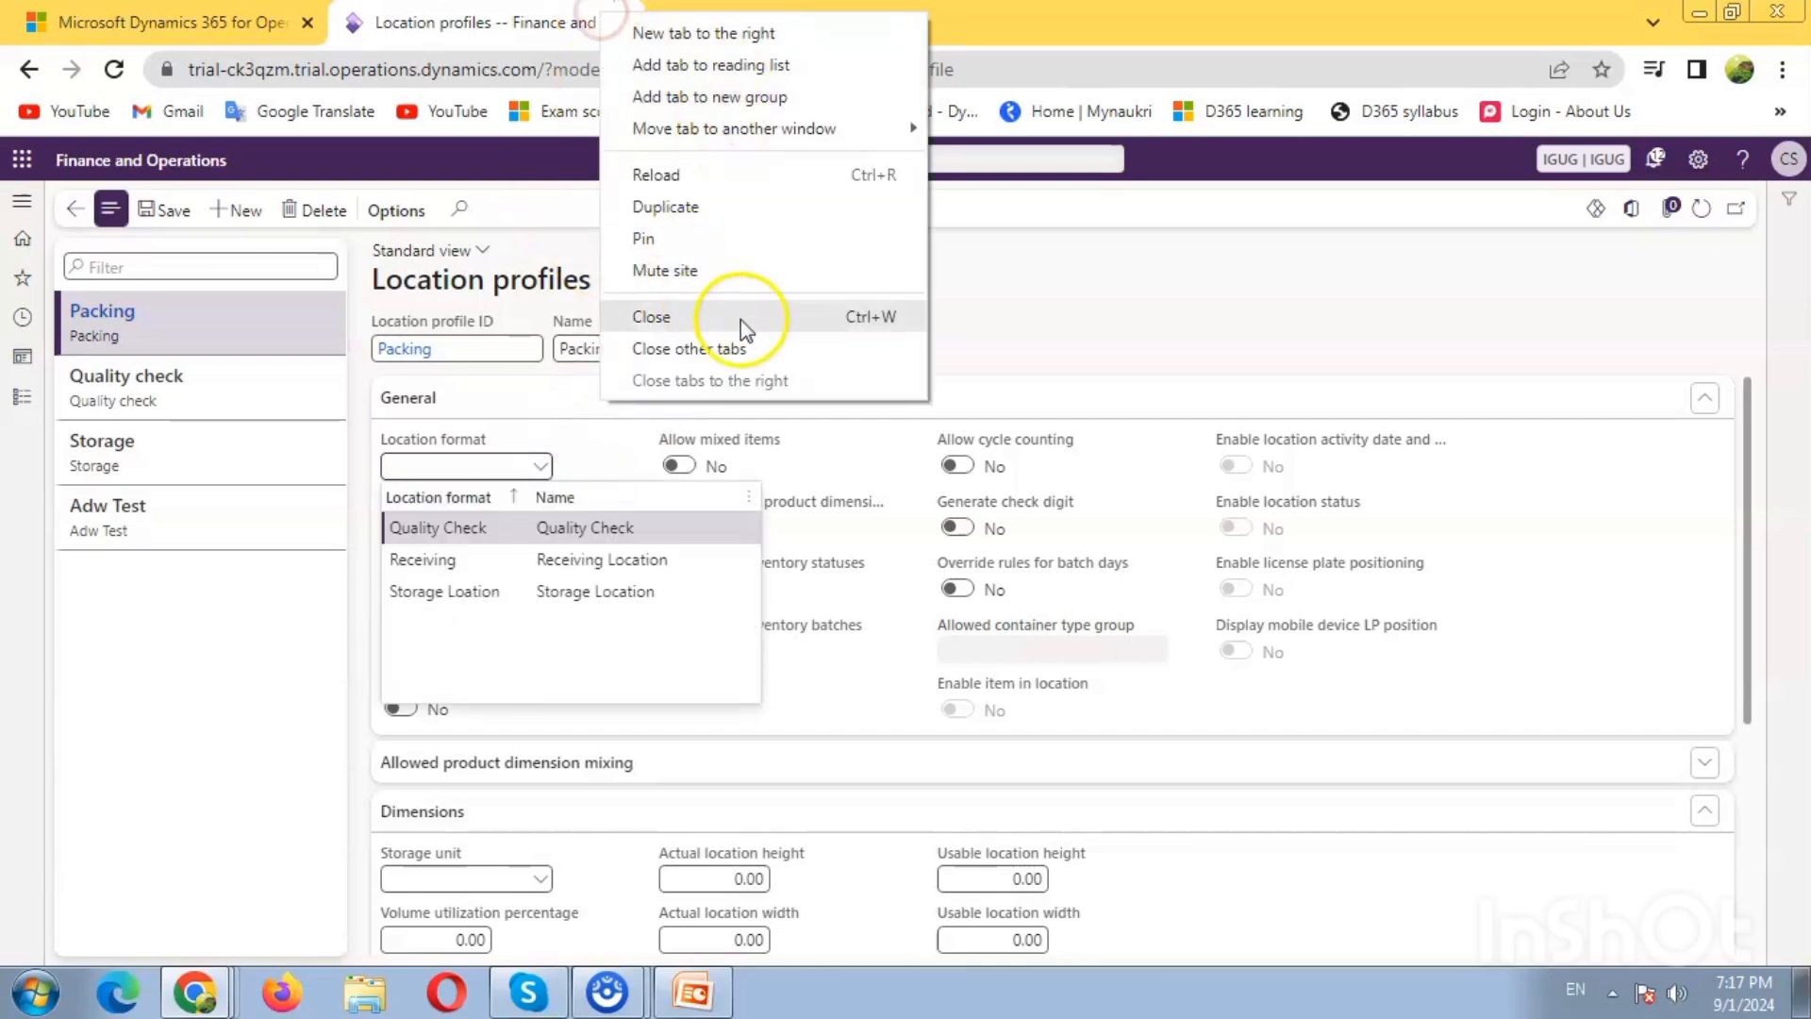
click(721, 205)
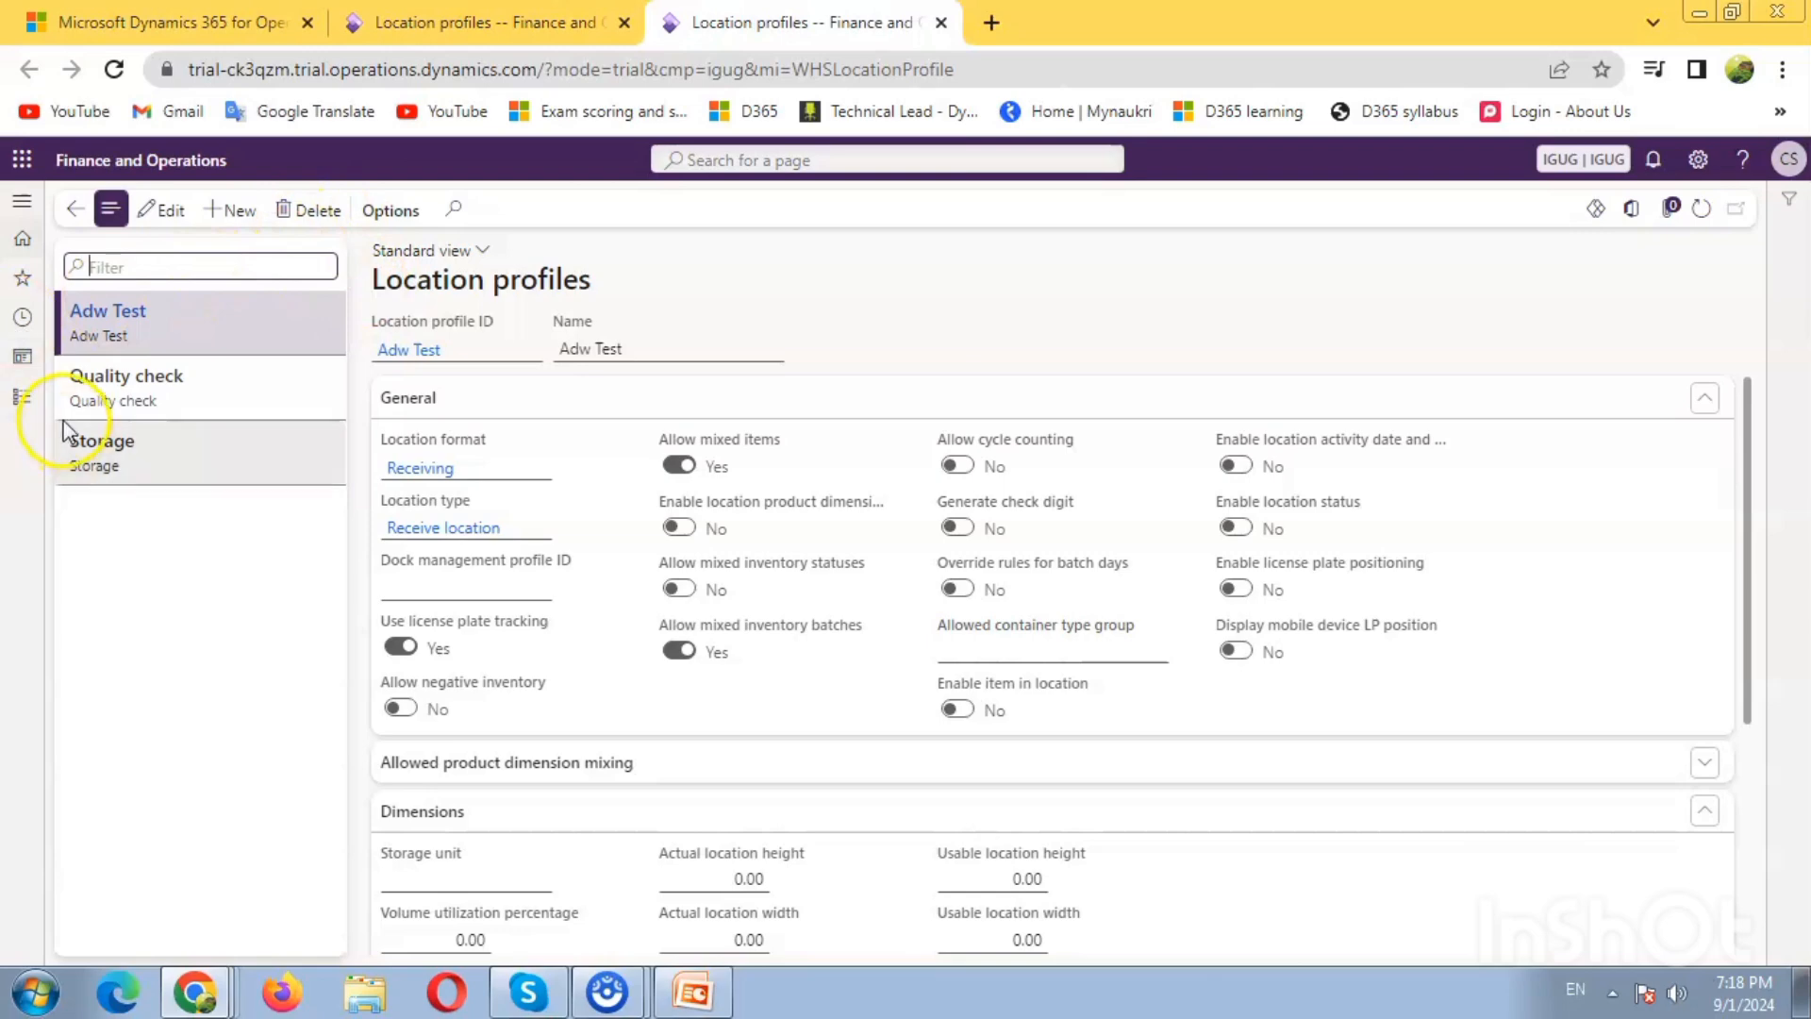
Open the Warehouse management module in the duplicated browser tab to reach the location formats setup
click(22, 396)
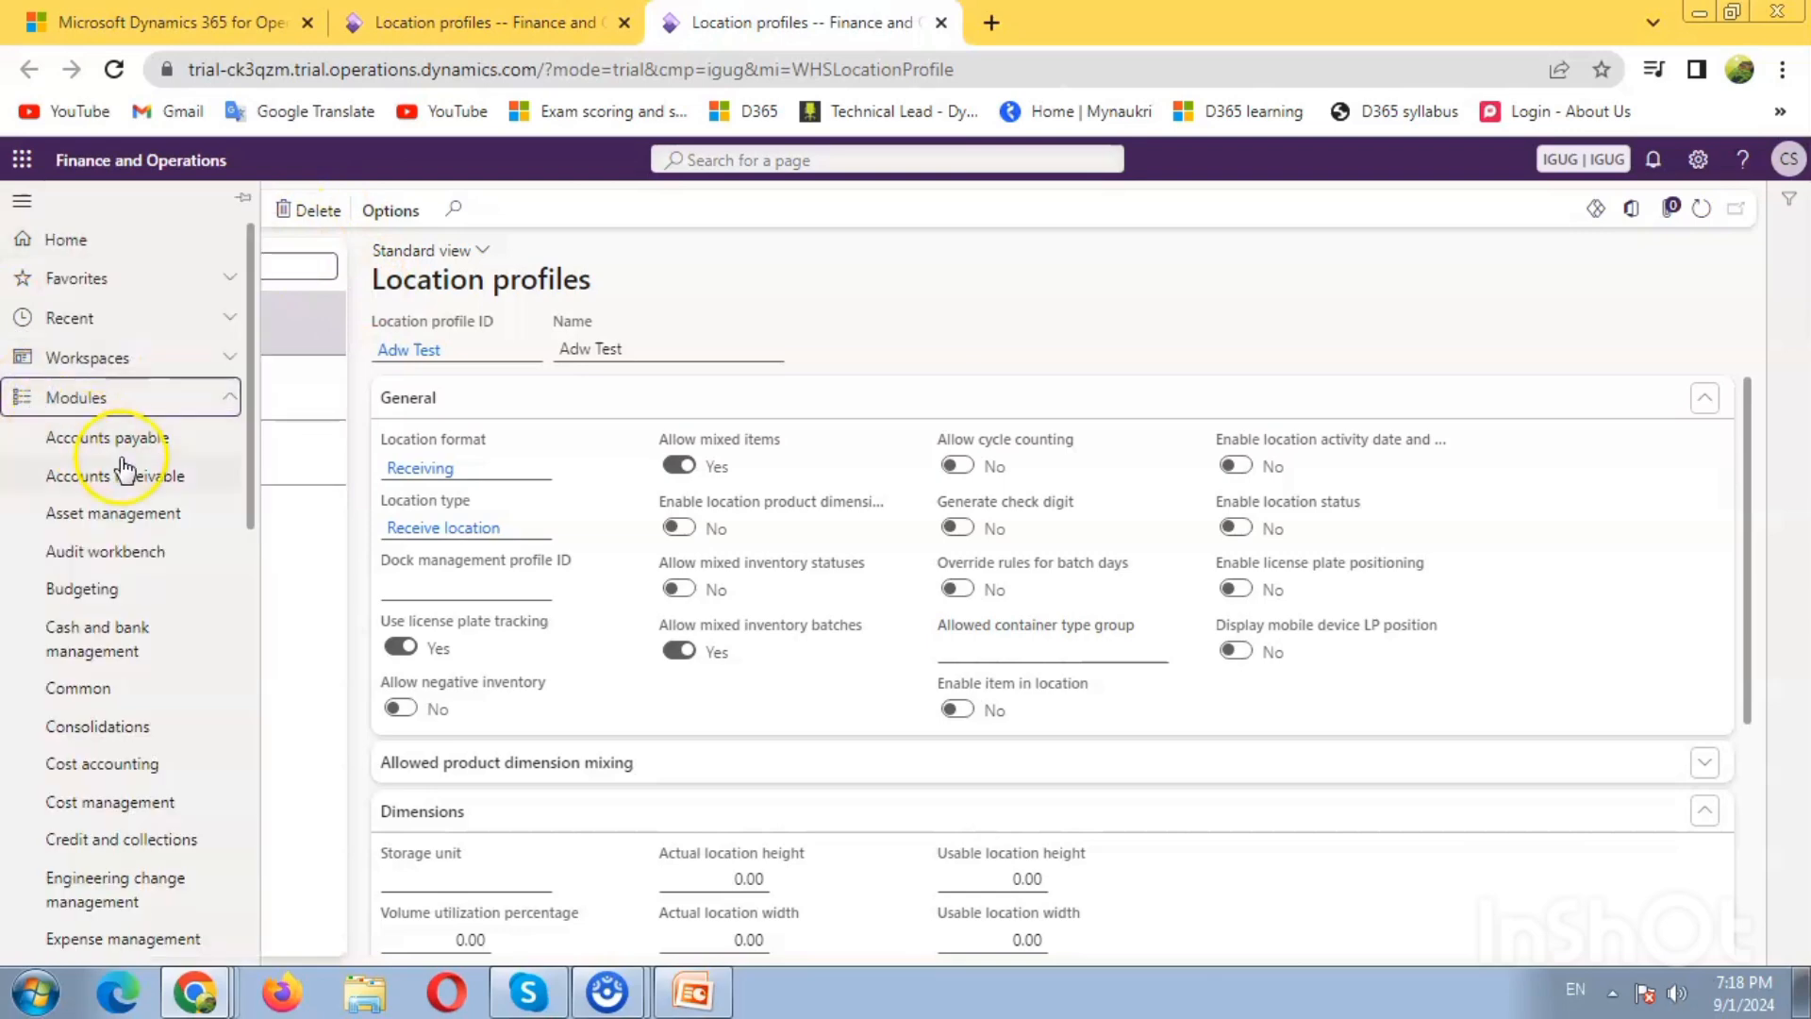
scroll(179, 632, down, 10)
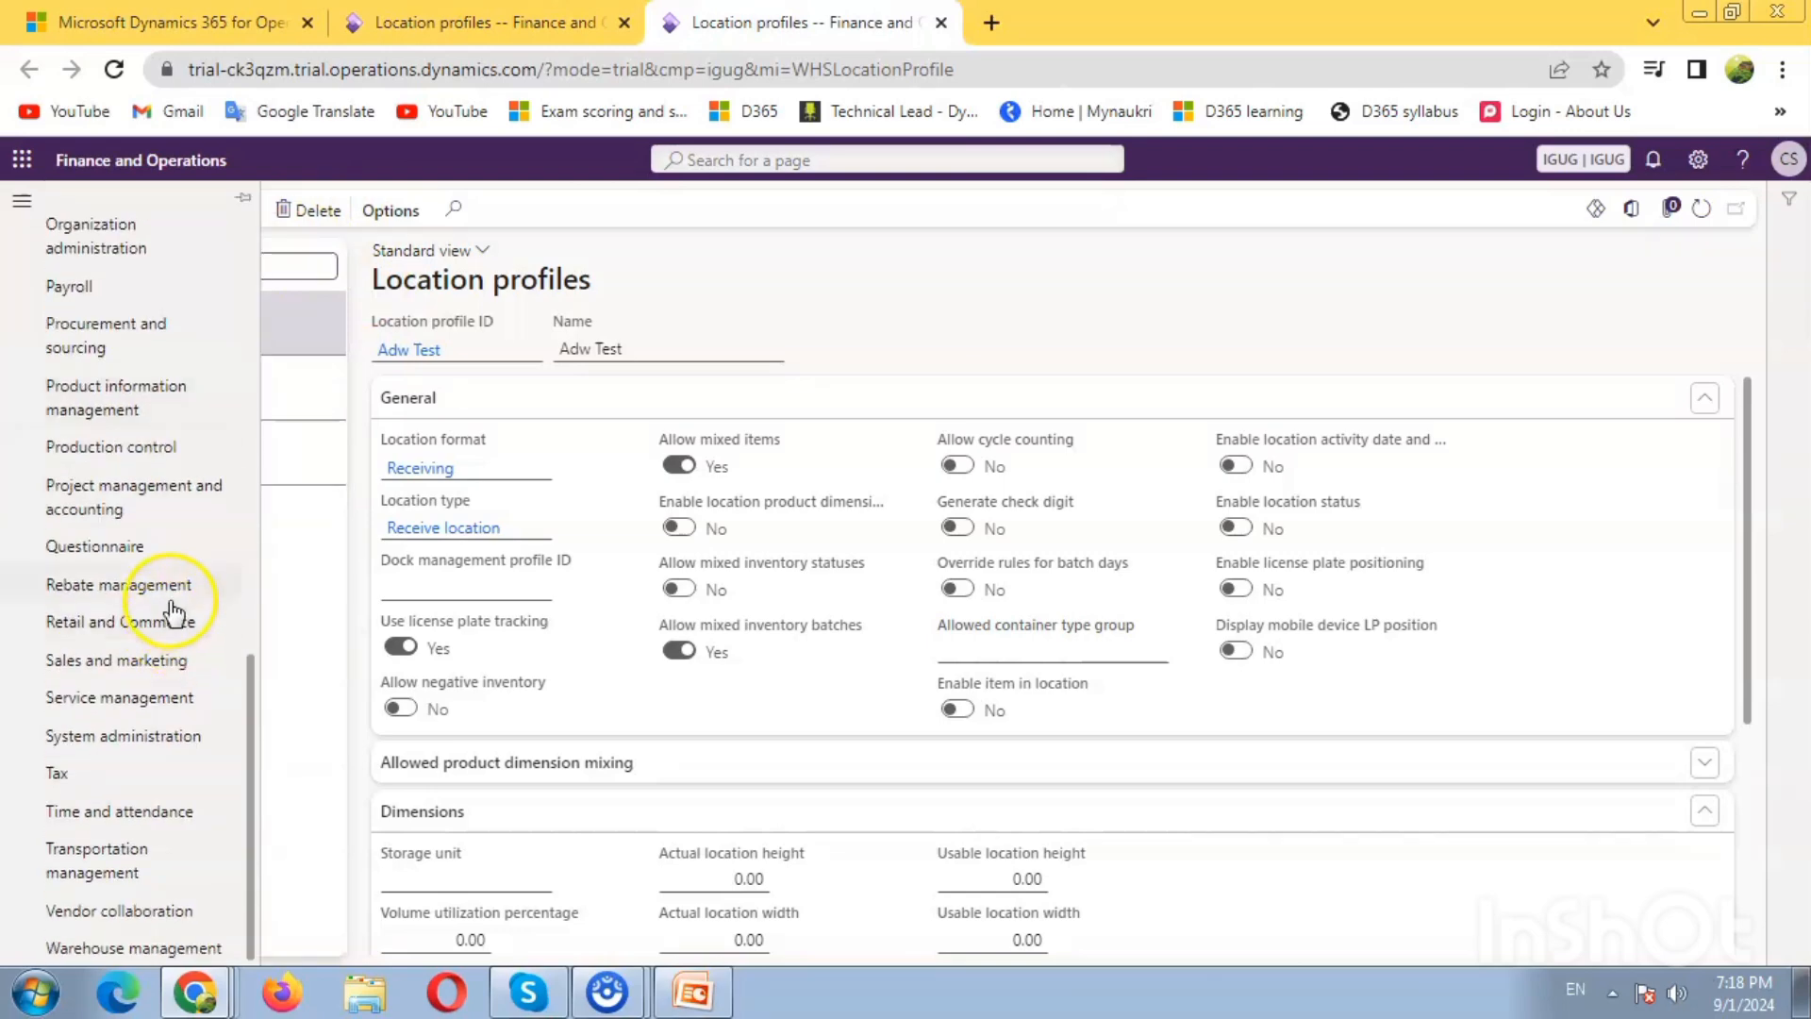
click(132, 941)
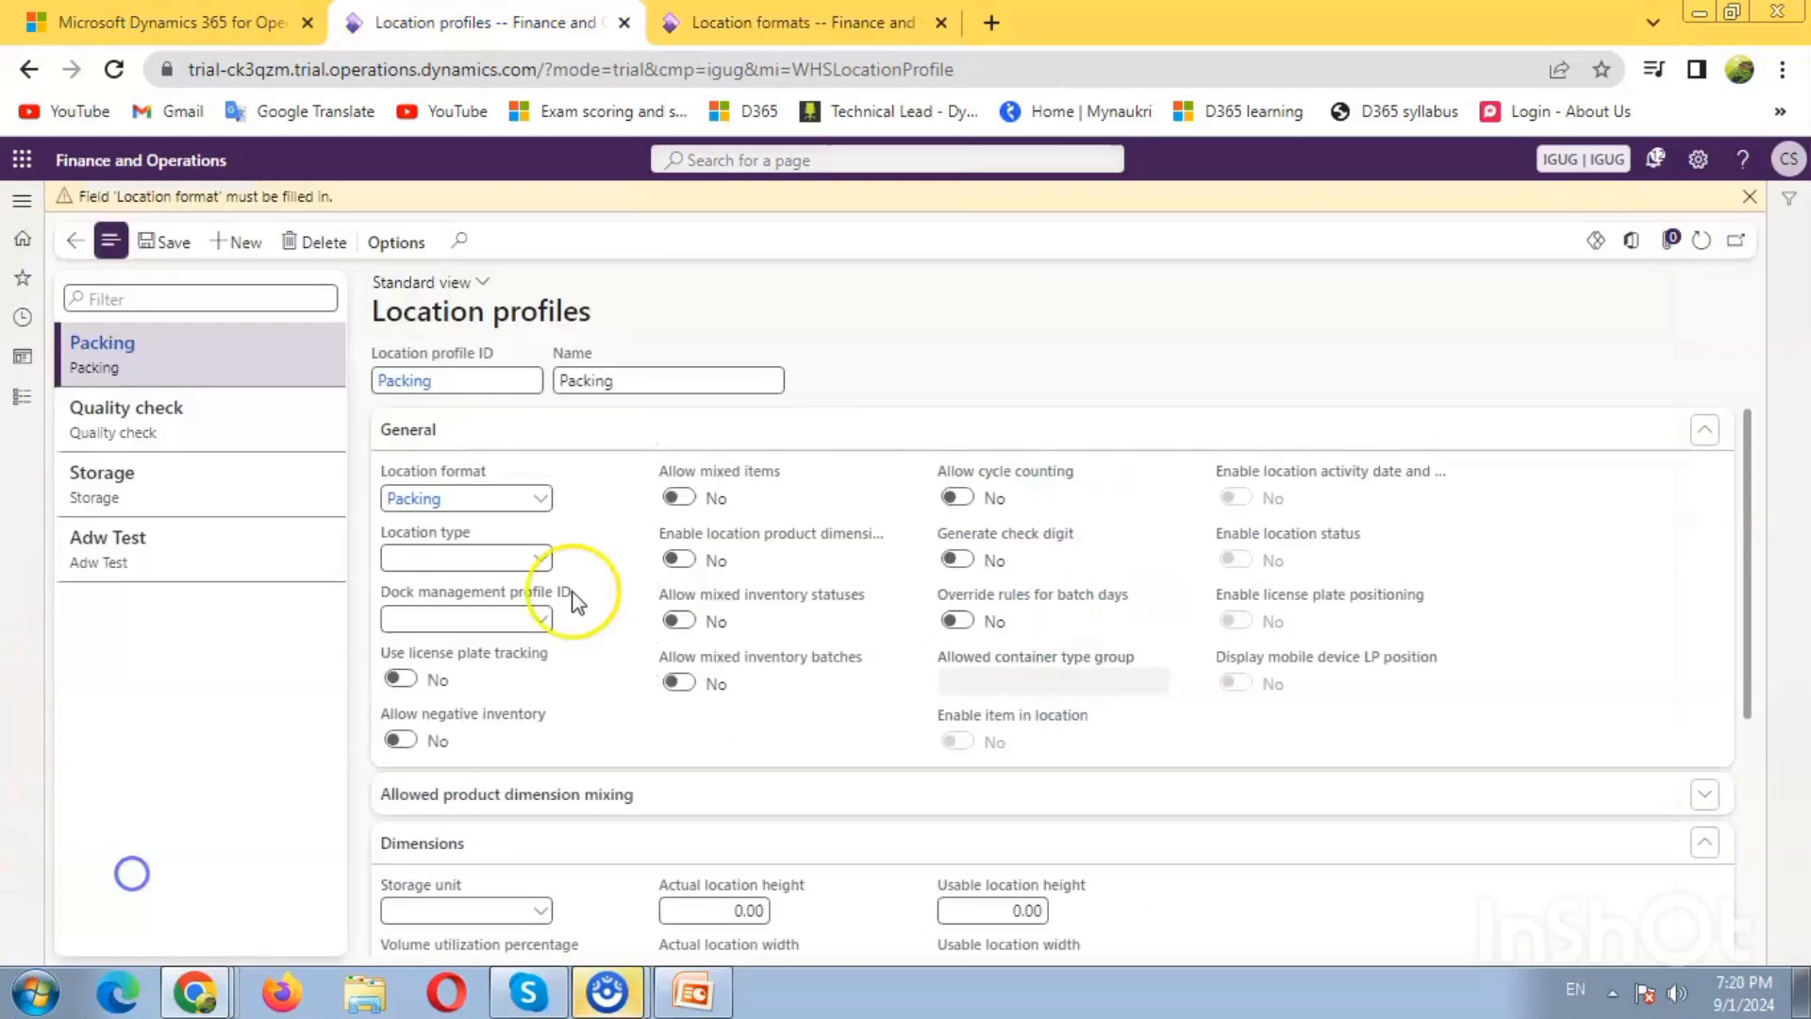
Set the Packing profile's location type to Packing Location and enable license plate tracking
click(540, 557)
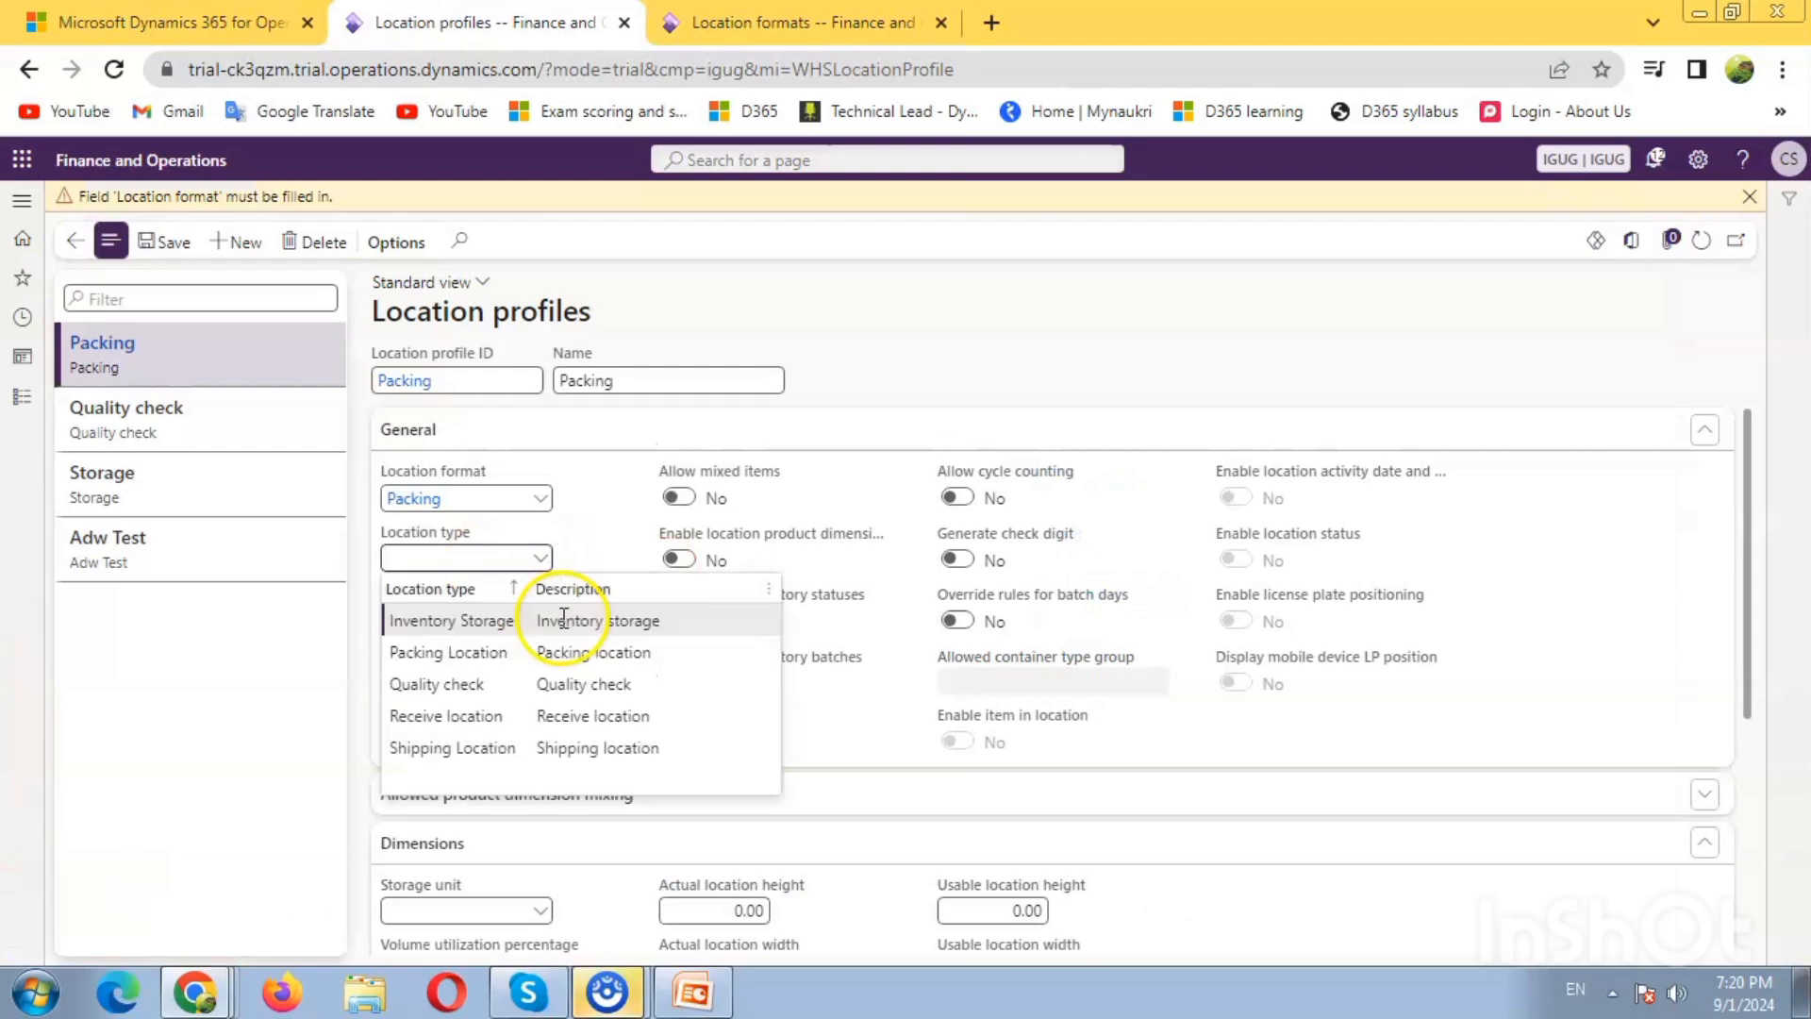
click(506, 659)
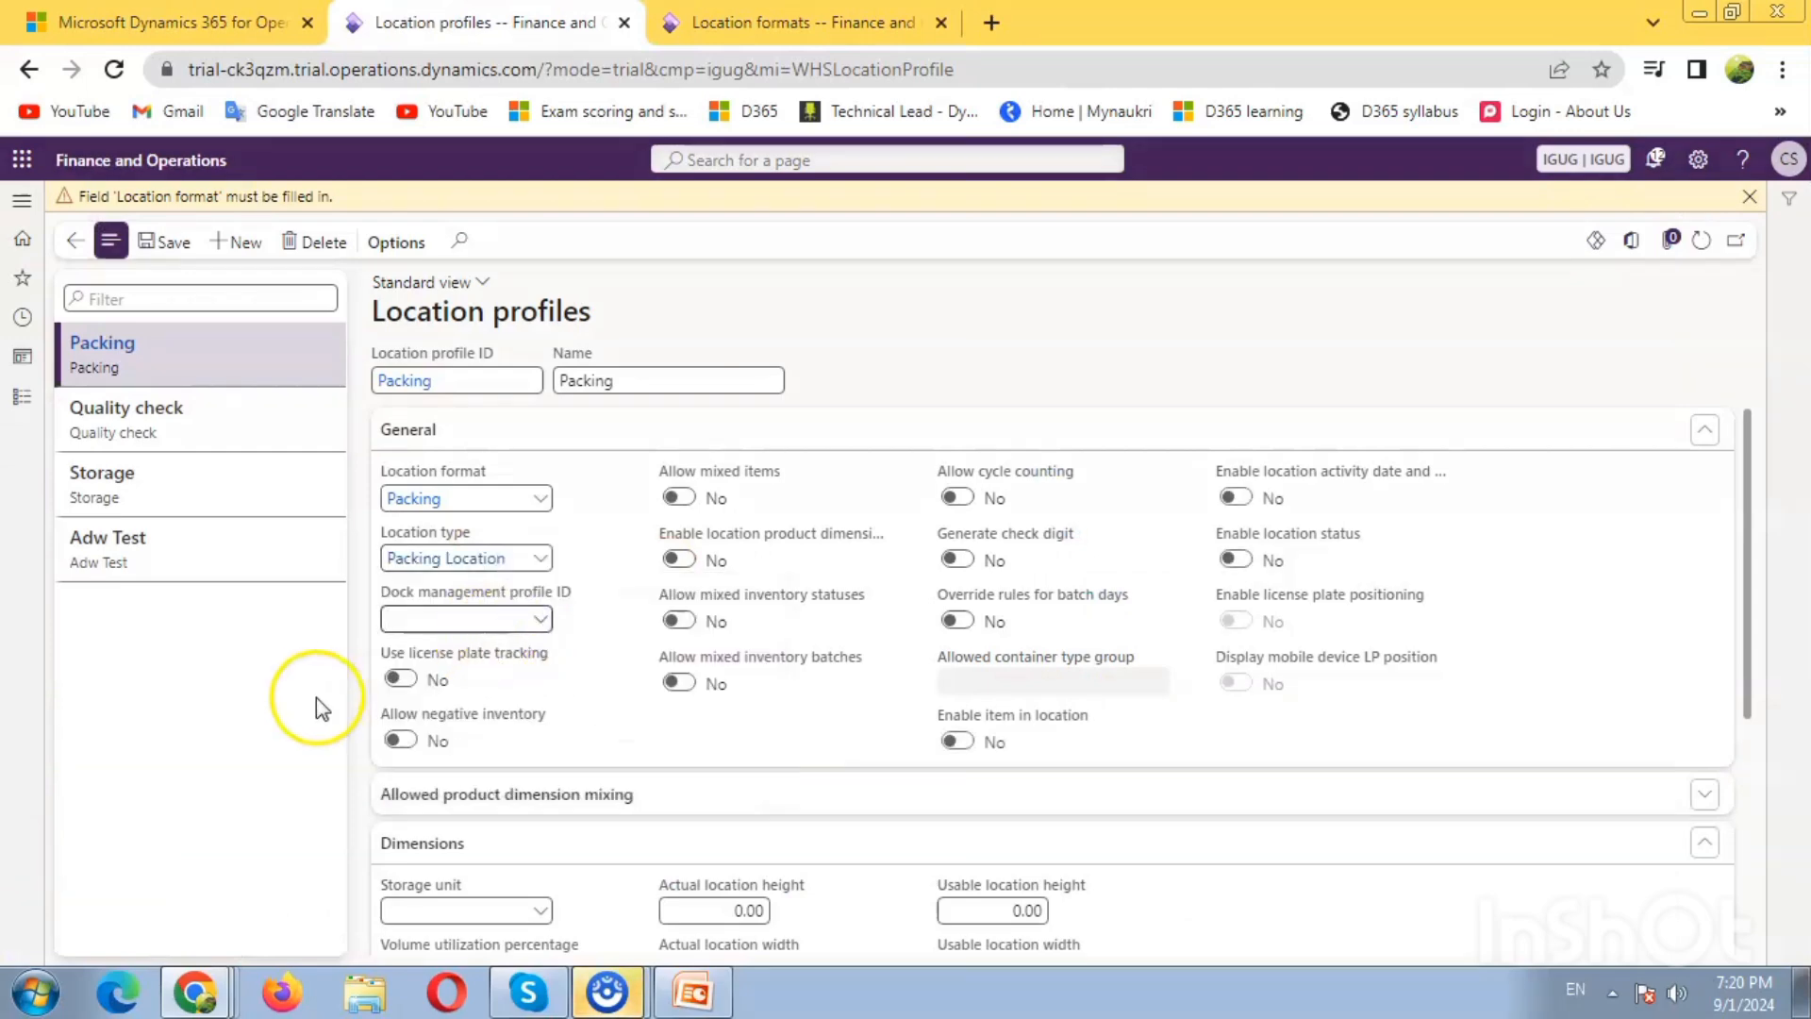
click(400, 679)
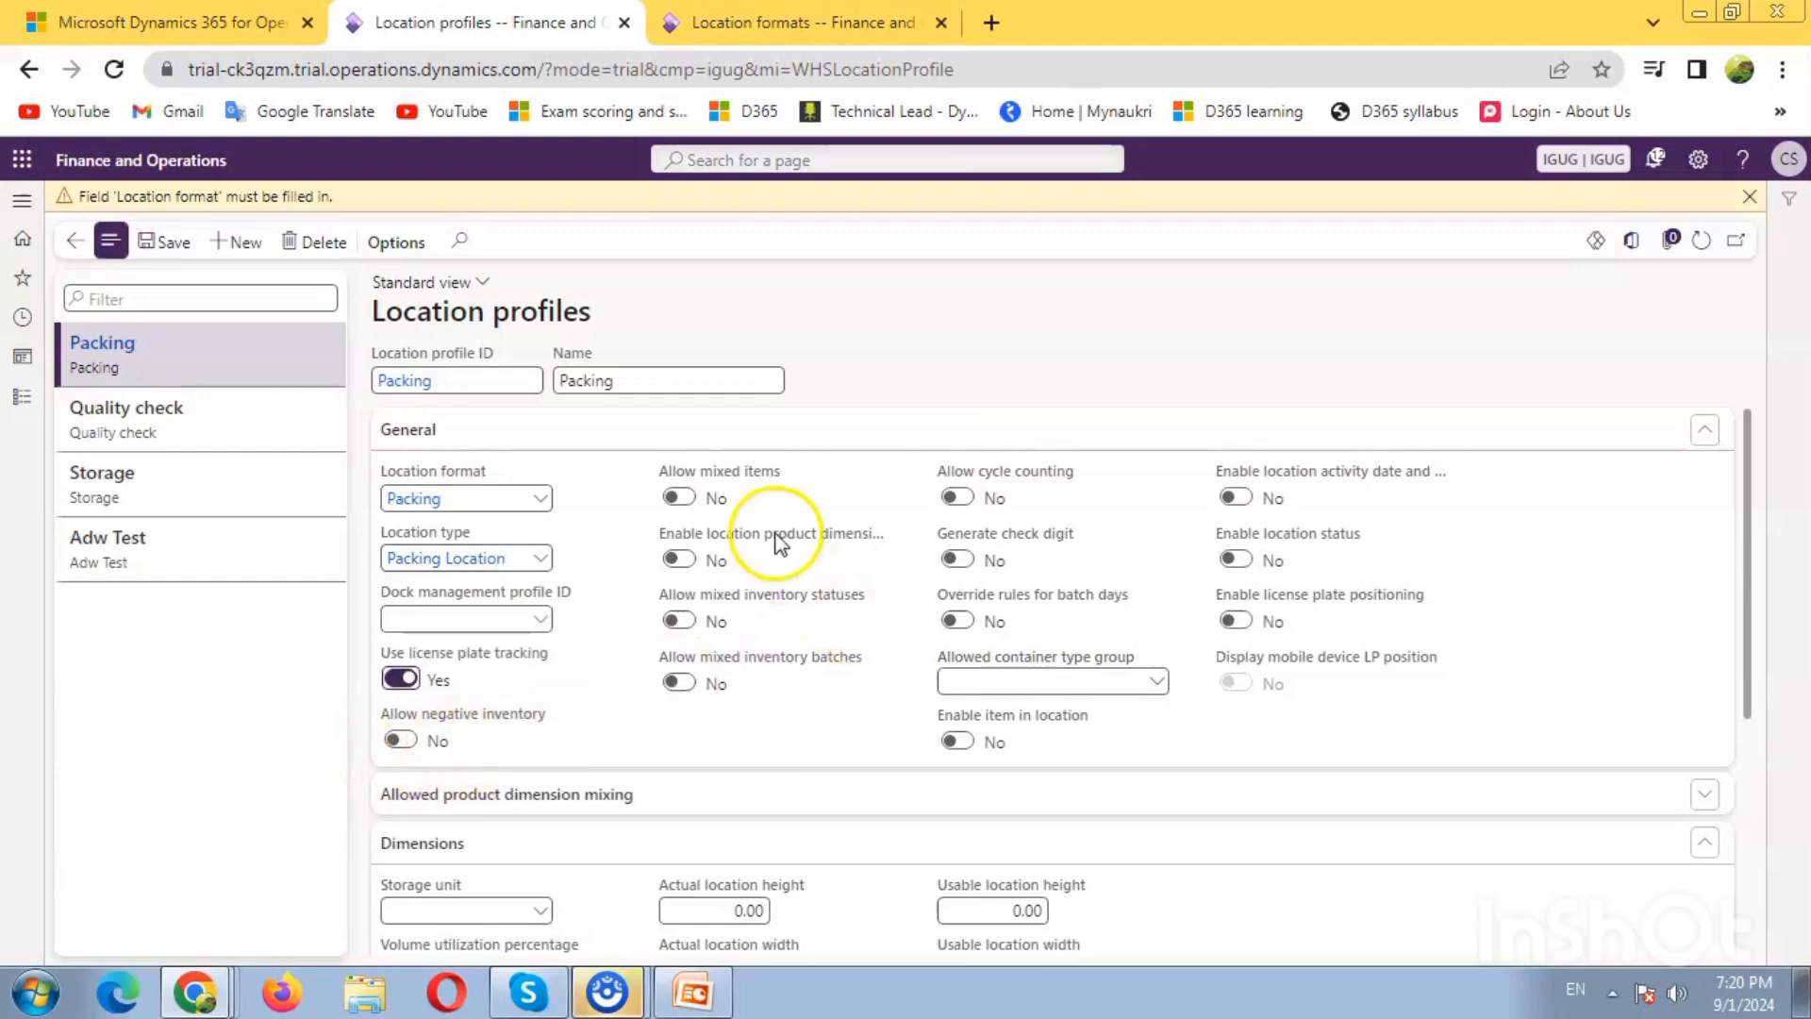
Allow mixed items and cycle counting and enable the location activity date for the Packing profile
click(680, 497)
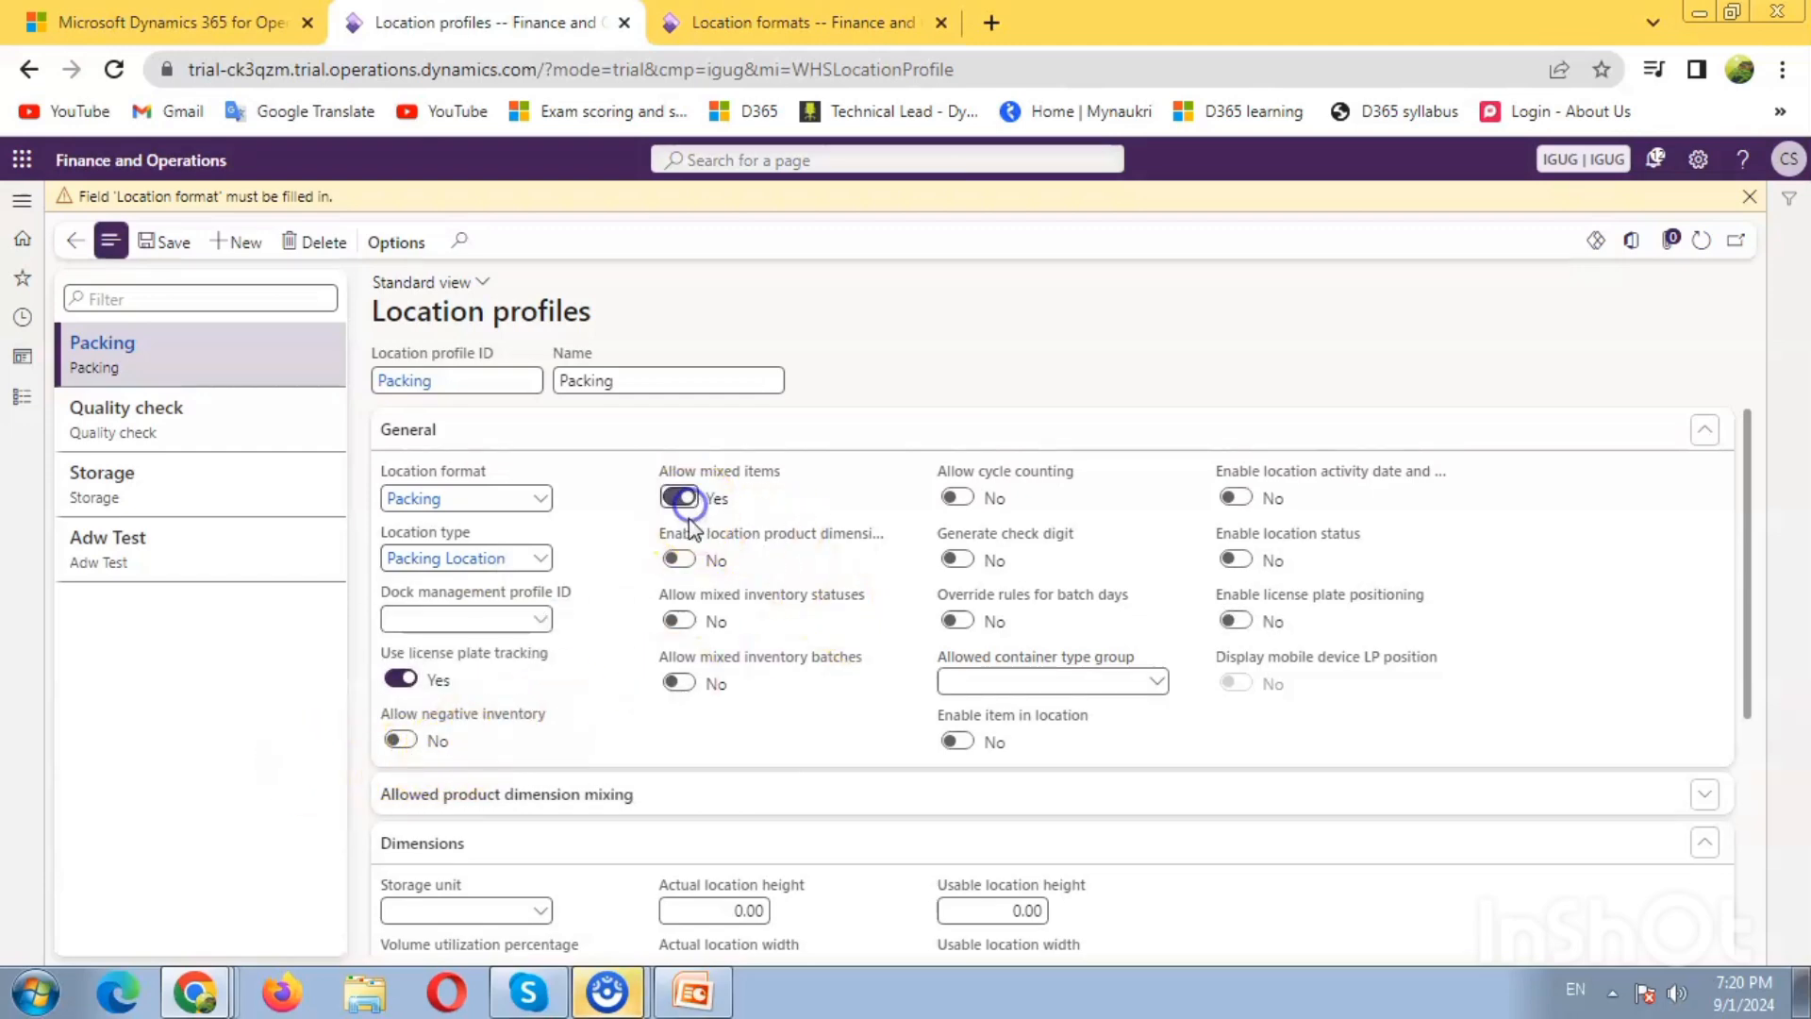
click(959, 500)
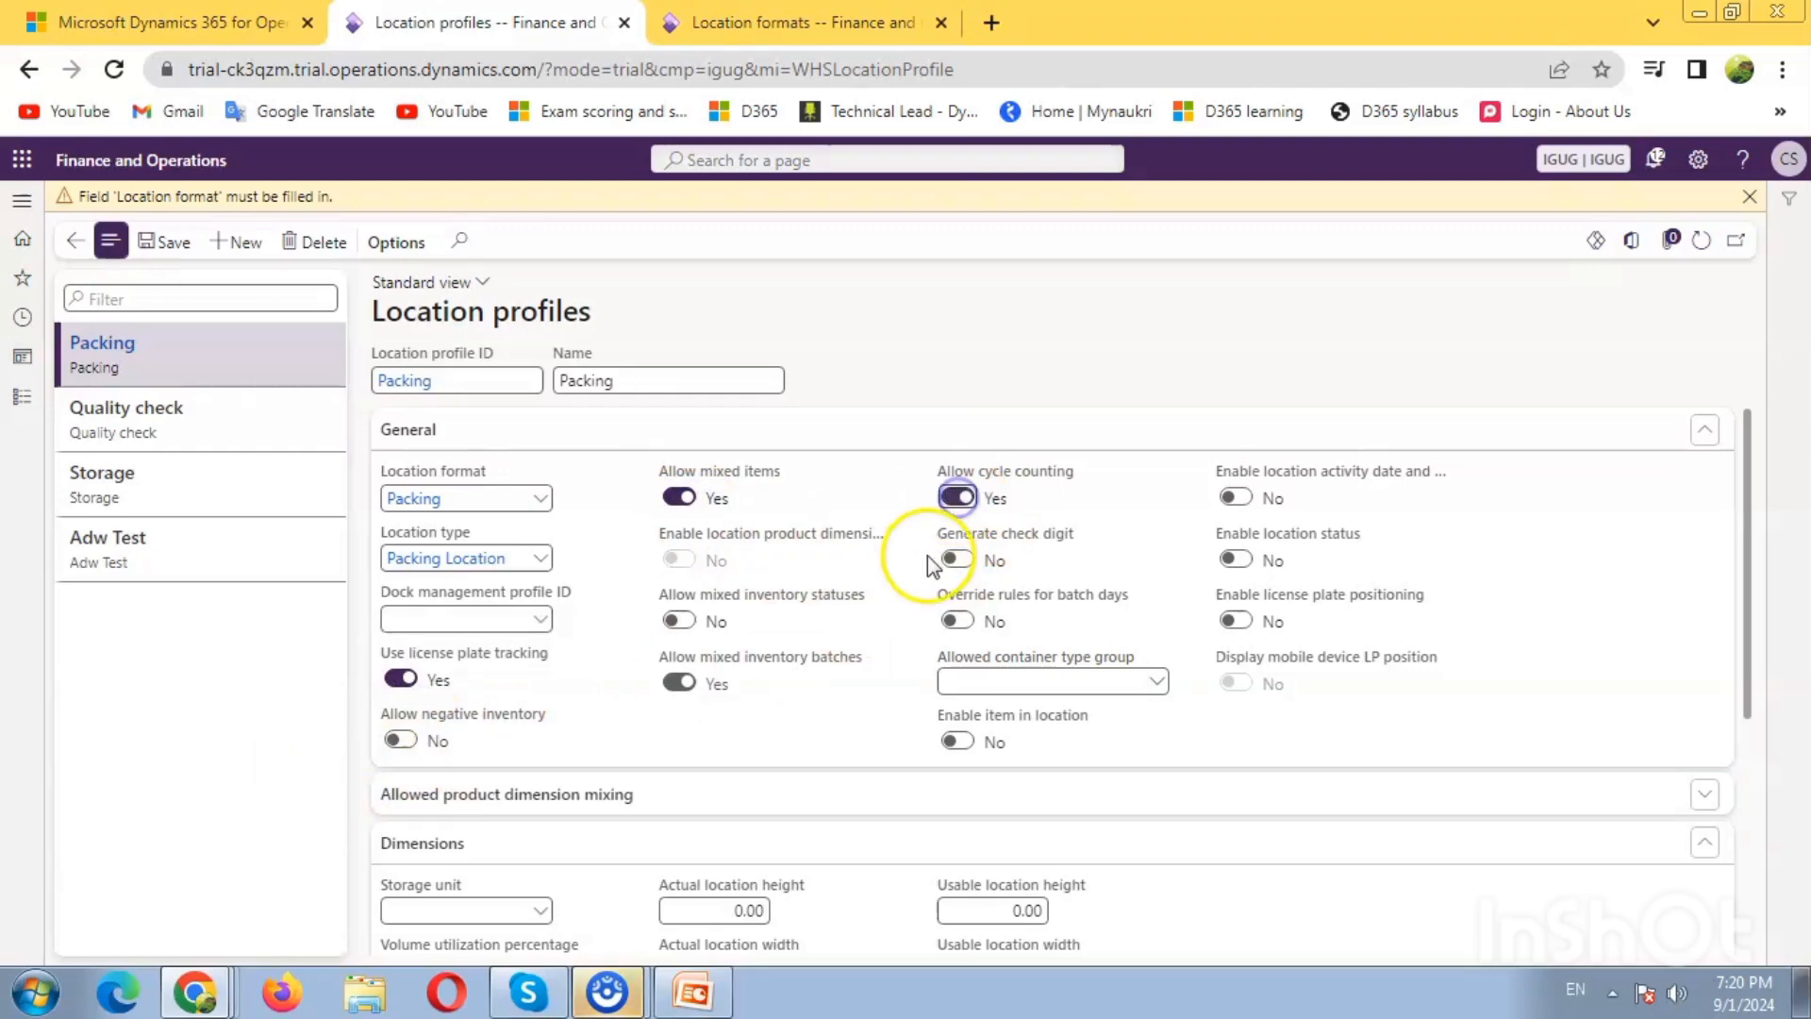
click(1236, 497)
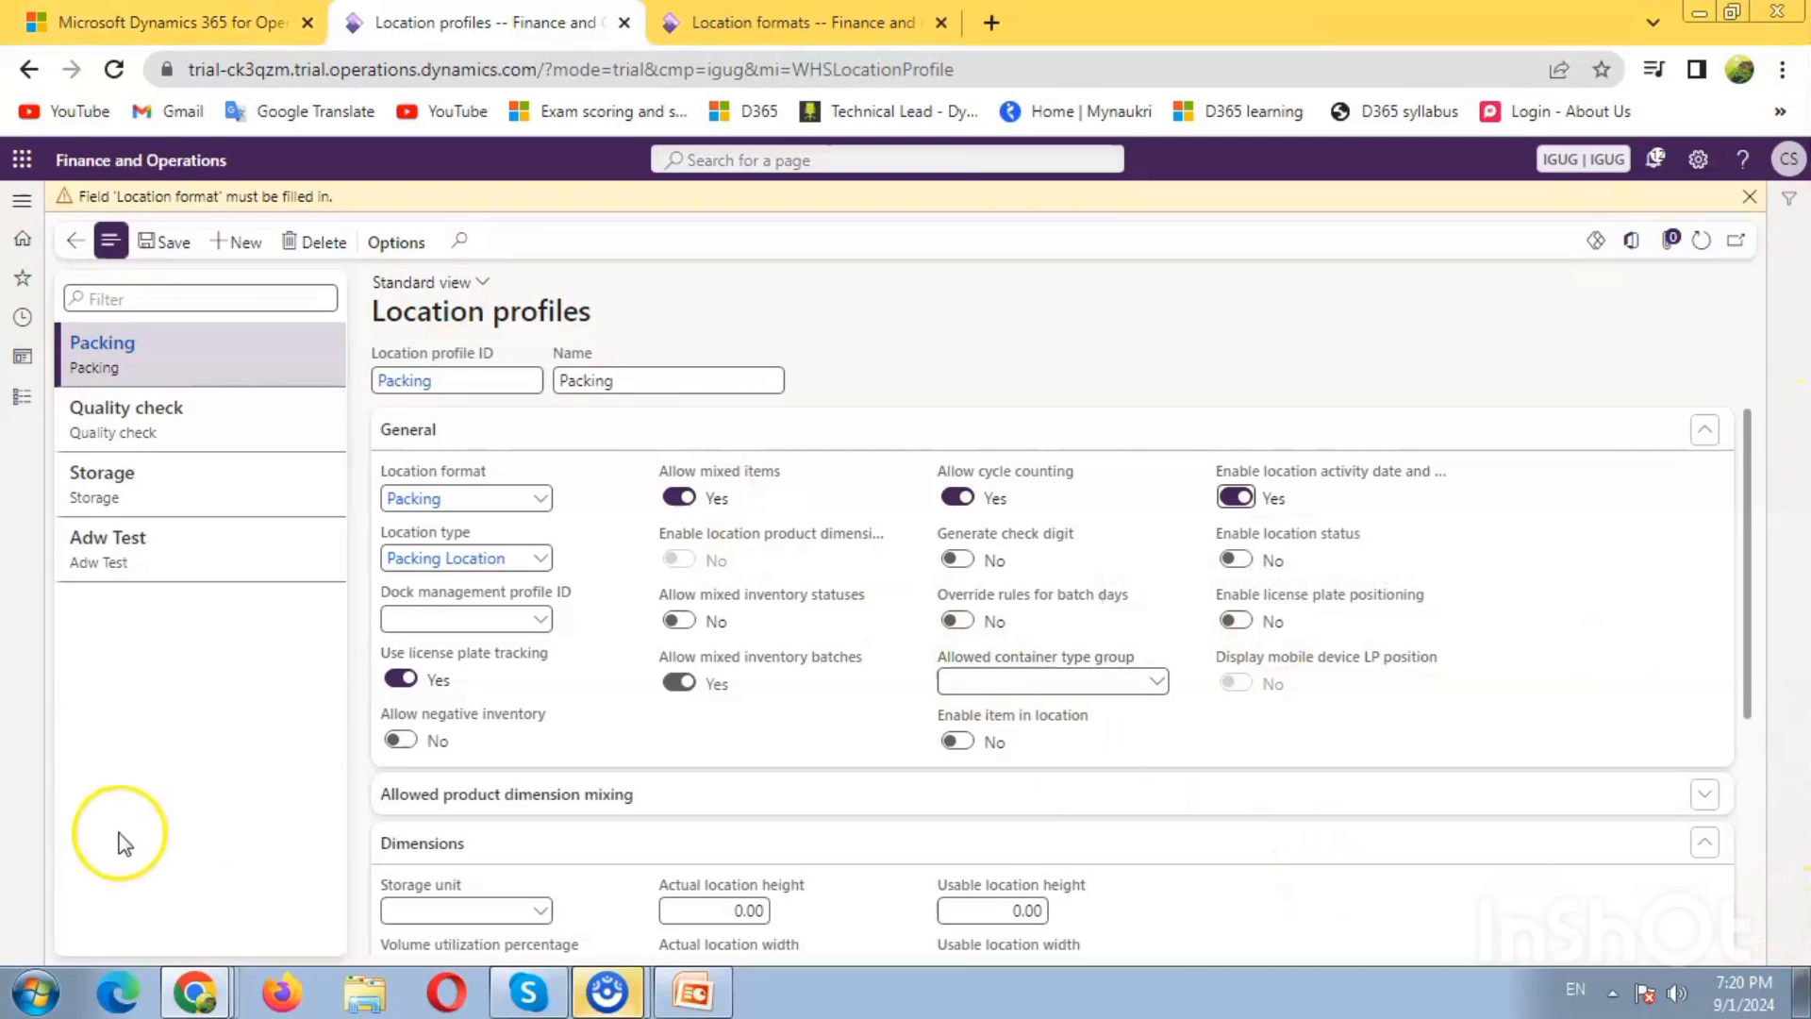
scroll(775, 795, down, 4)
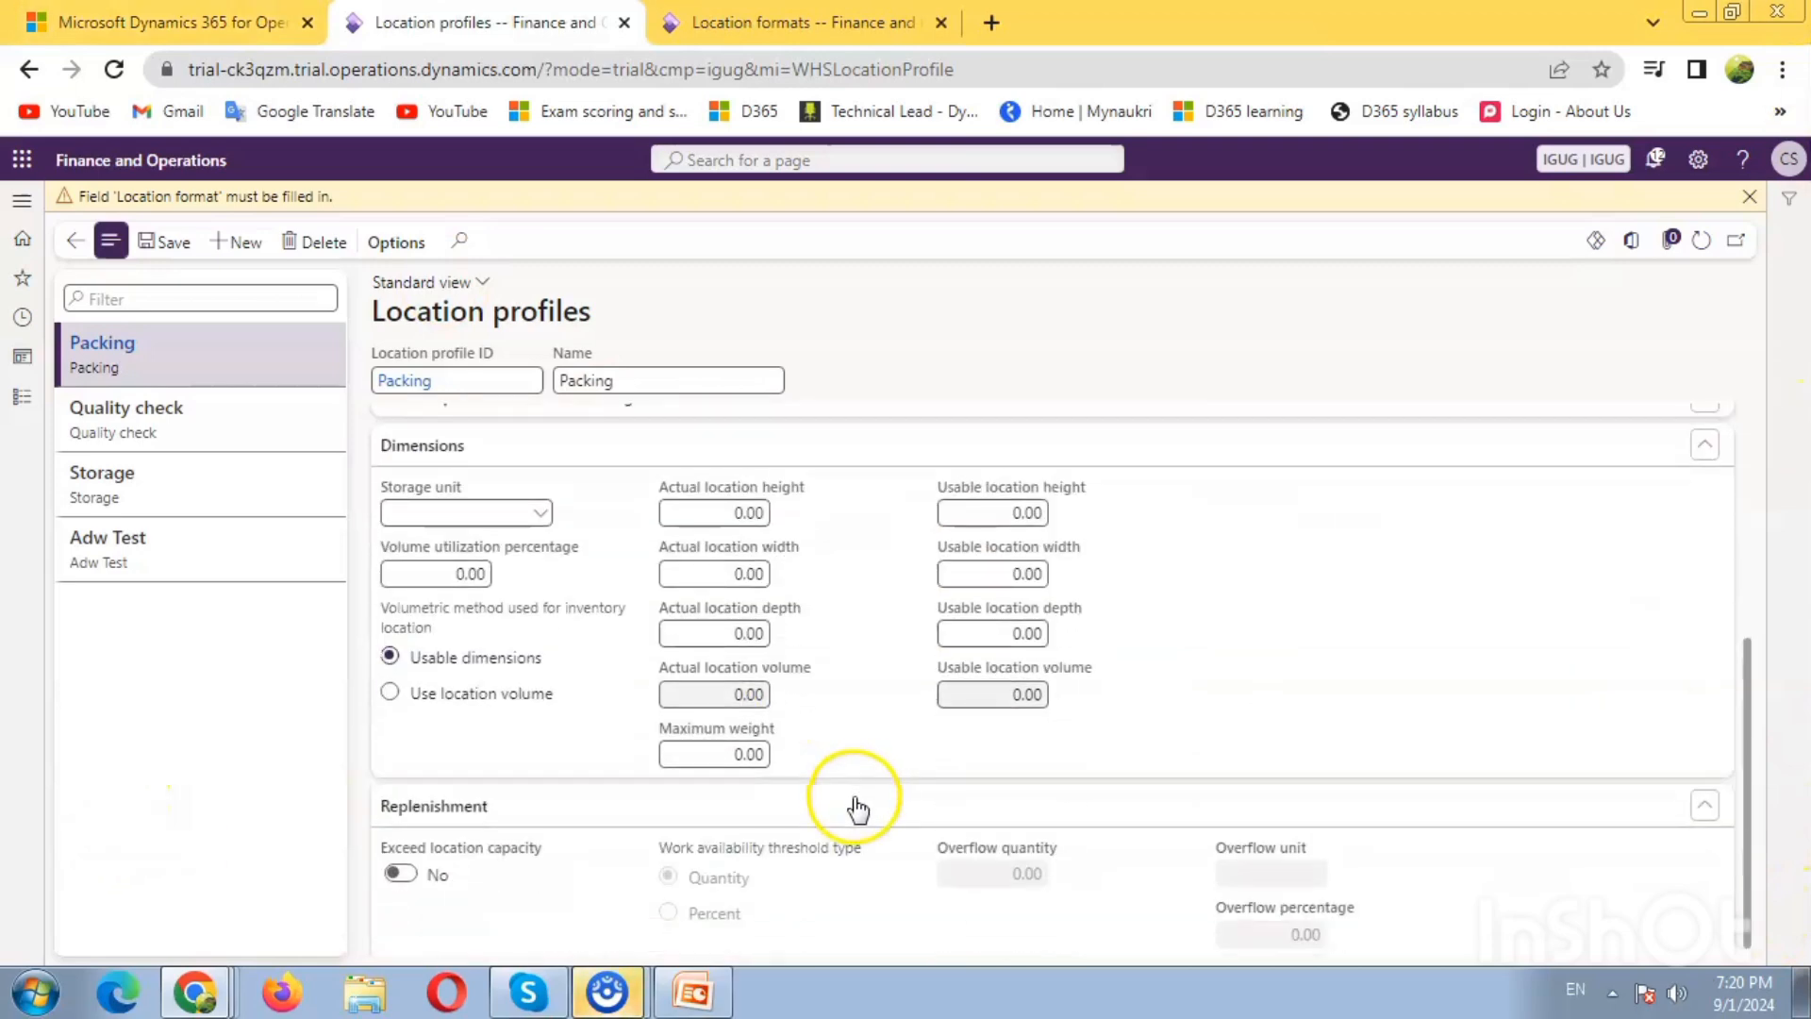
scroll(732, 739, up, 4)
Create another location profile with the ID and name "Shipping"
click(223, 250)
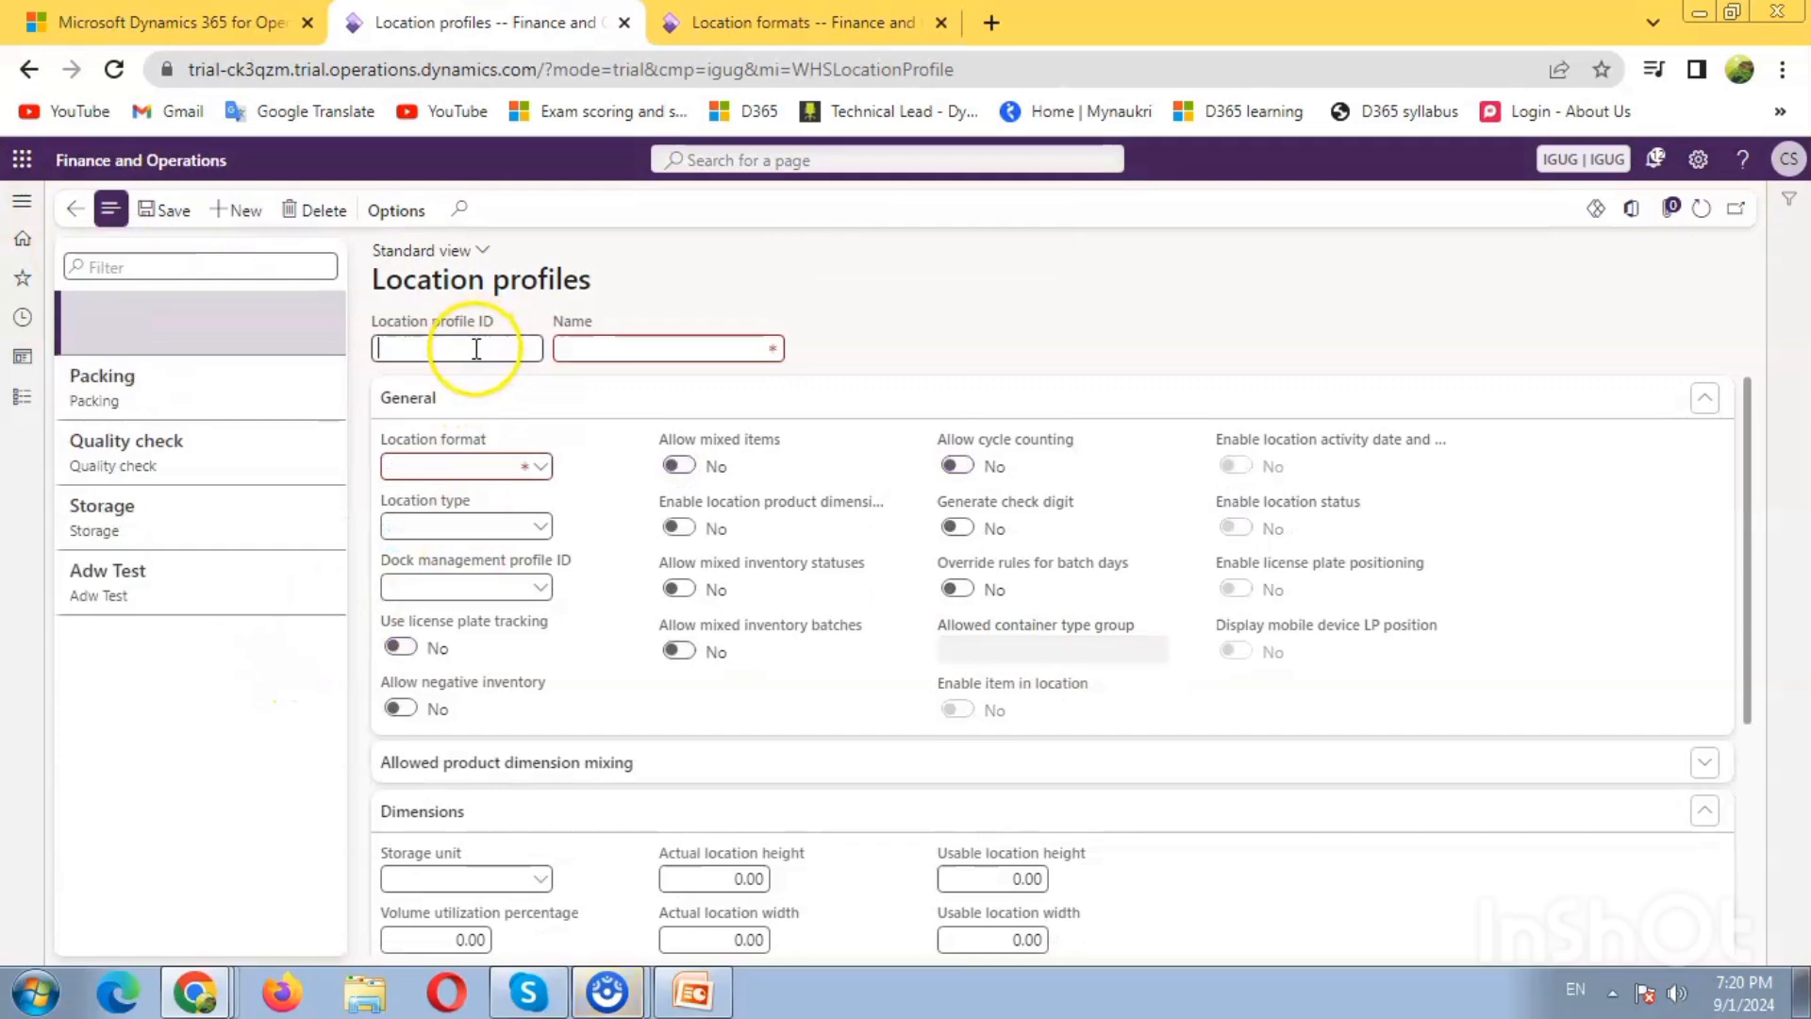
click(489, 349)
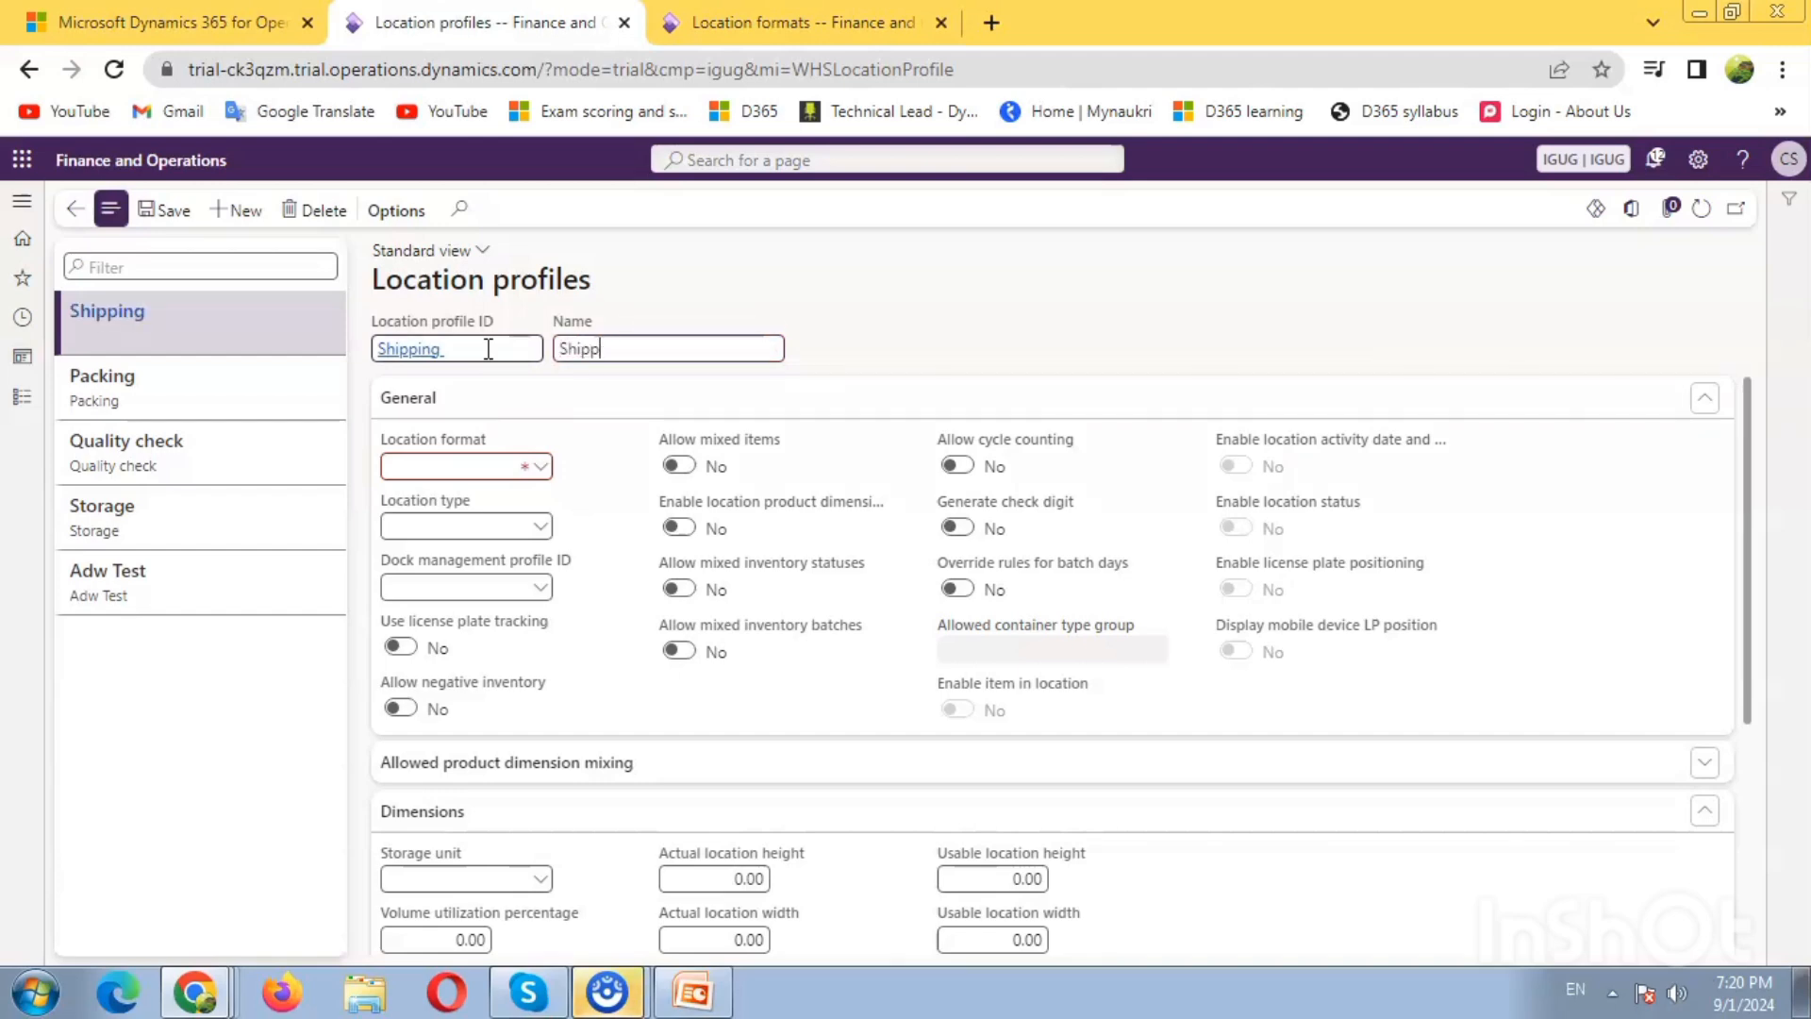
key(Tab)
key(Tab)
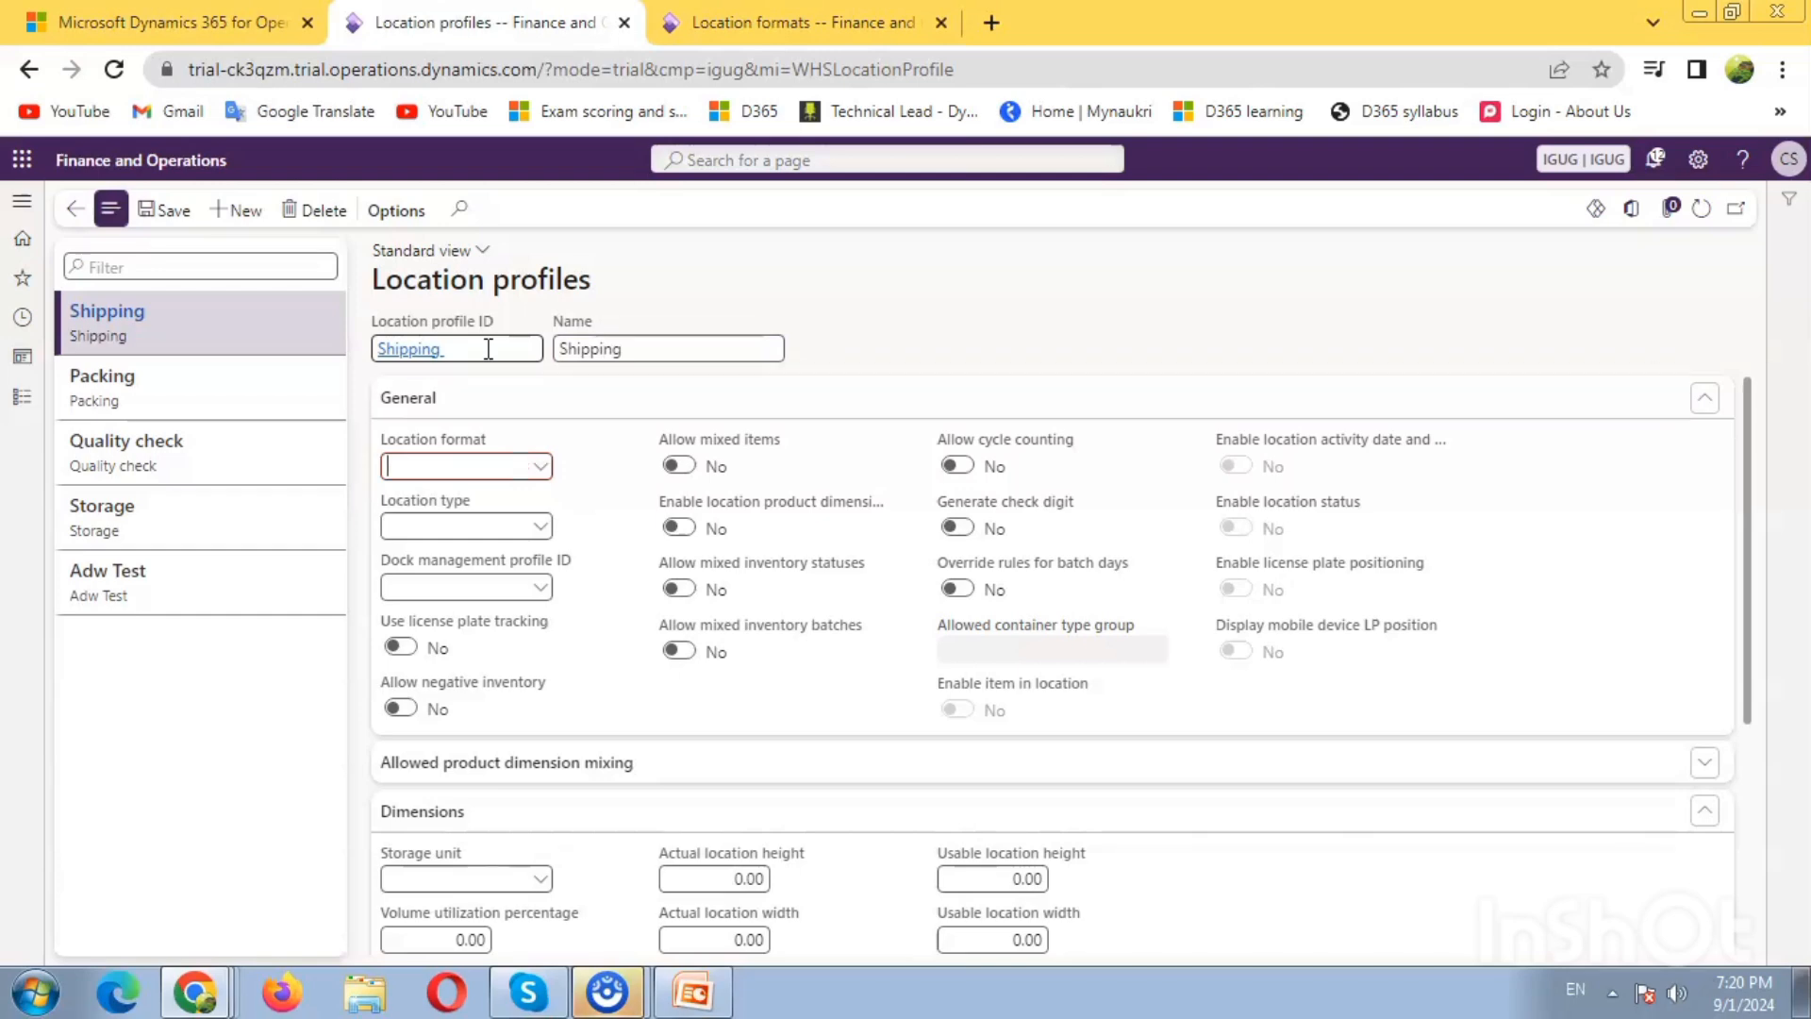
Set the Shipping profile's location format to Shipping and its location type to Shipping Location
click(540, 466)
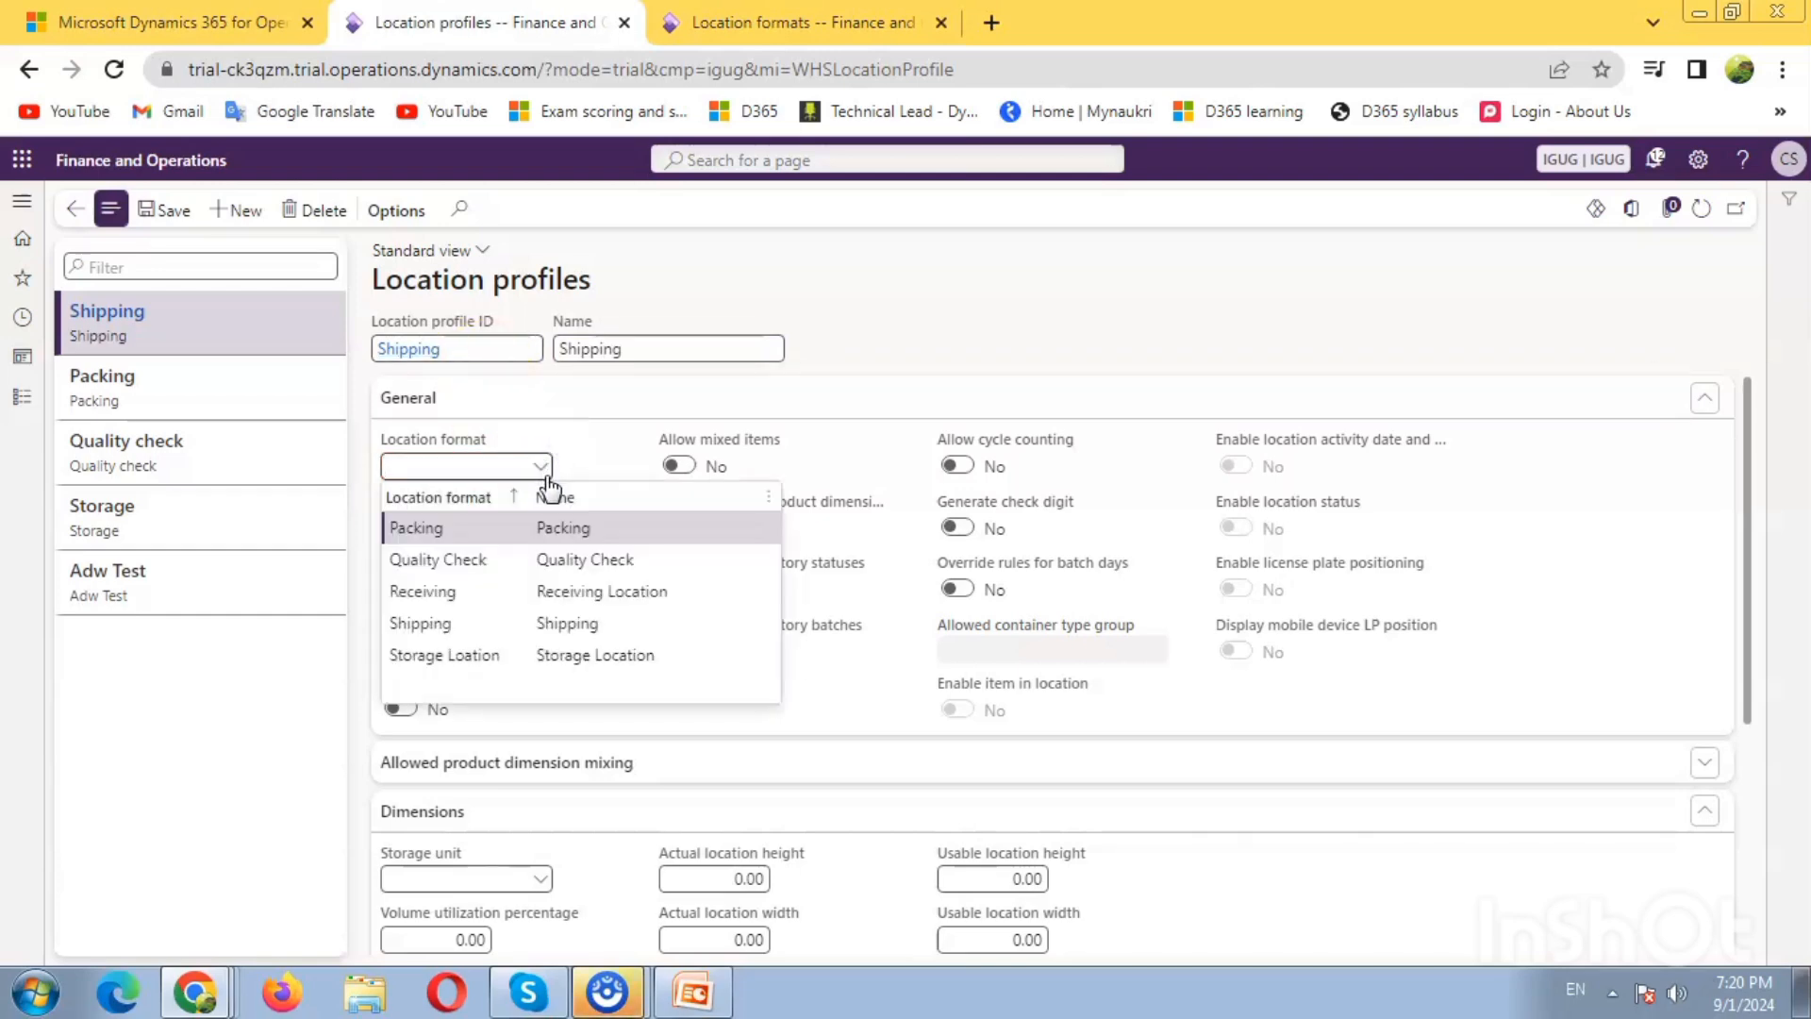
click(552, 624)
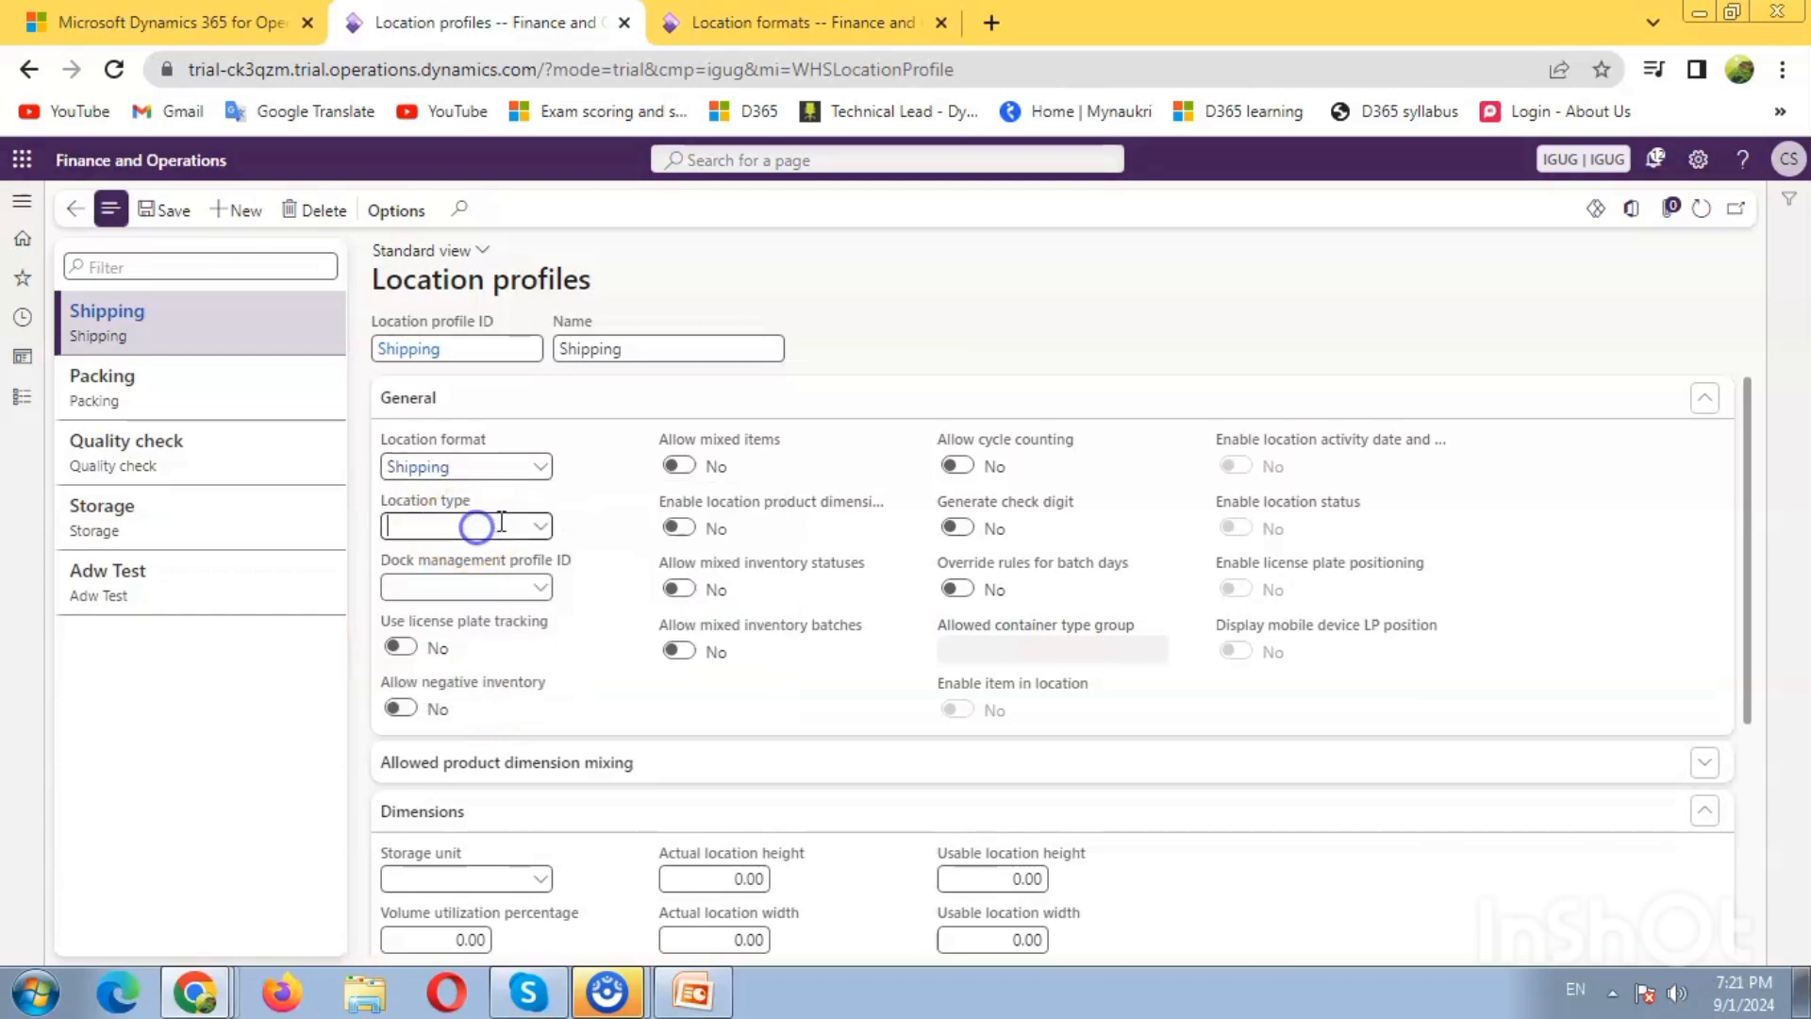
click(540, 525)
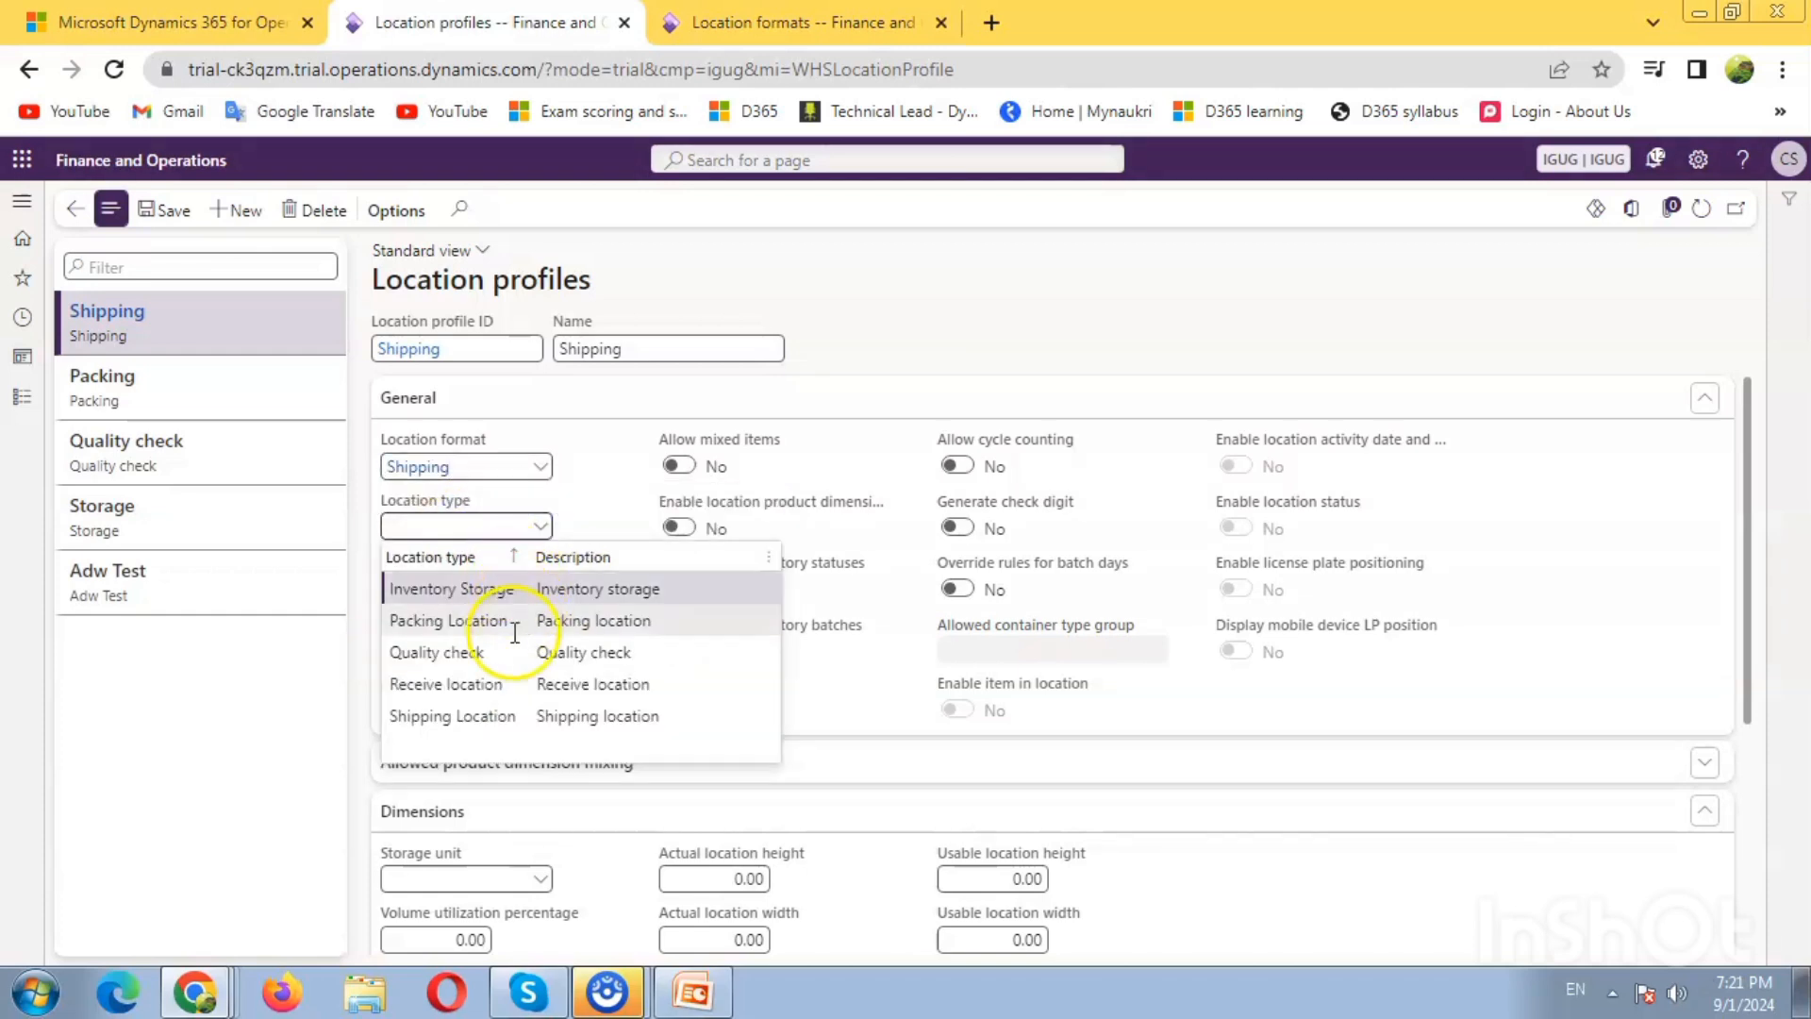
click(496, 717)
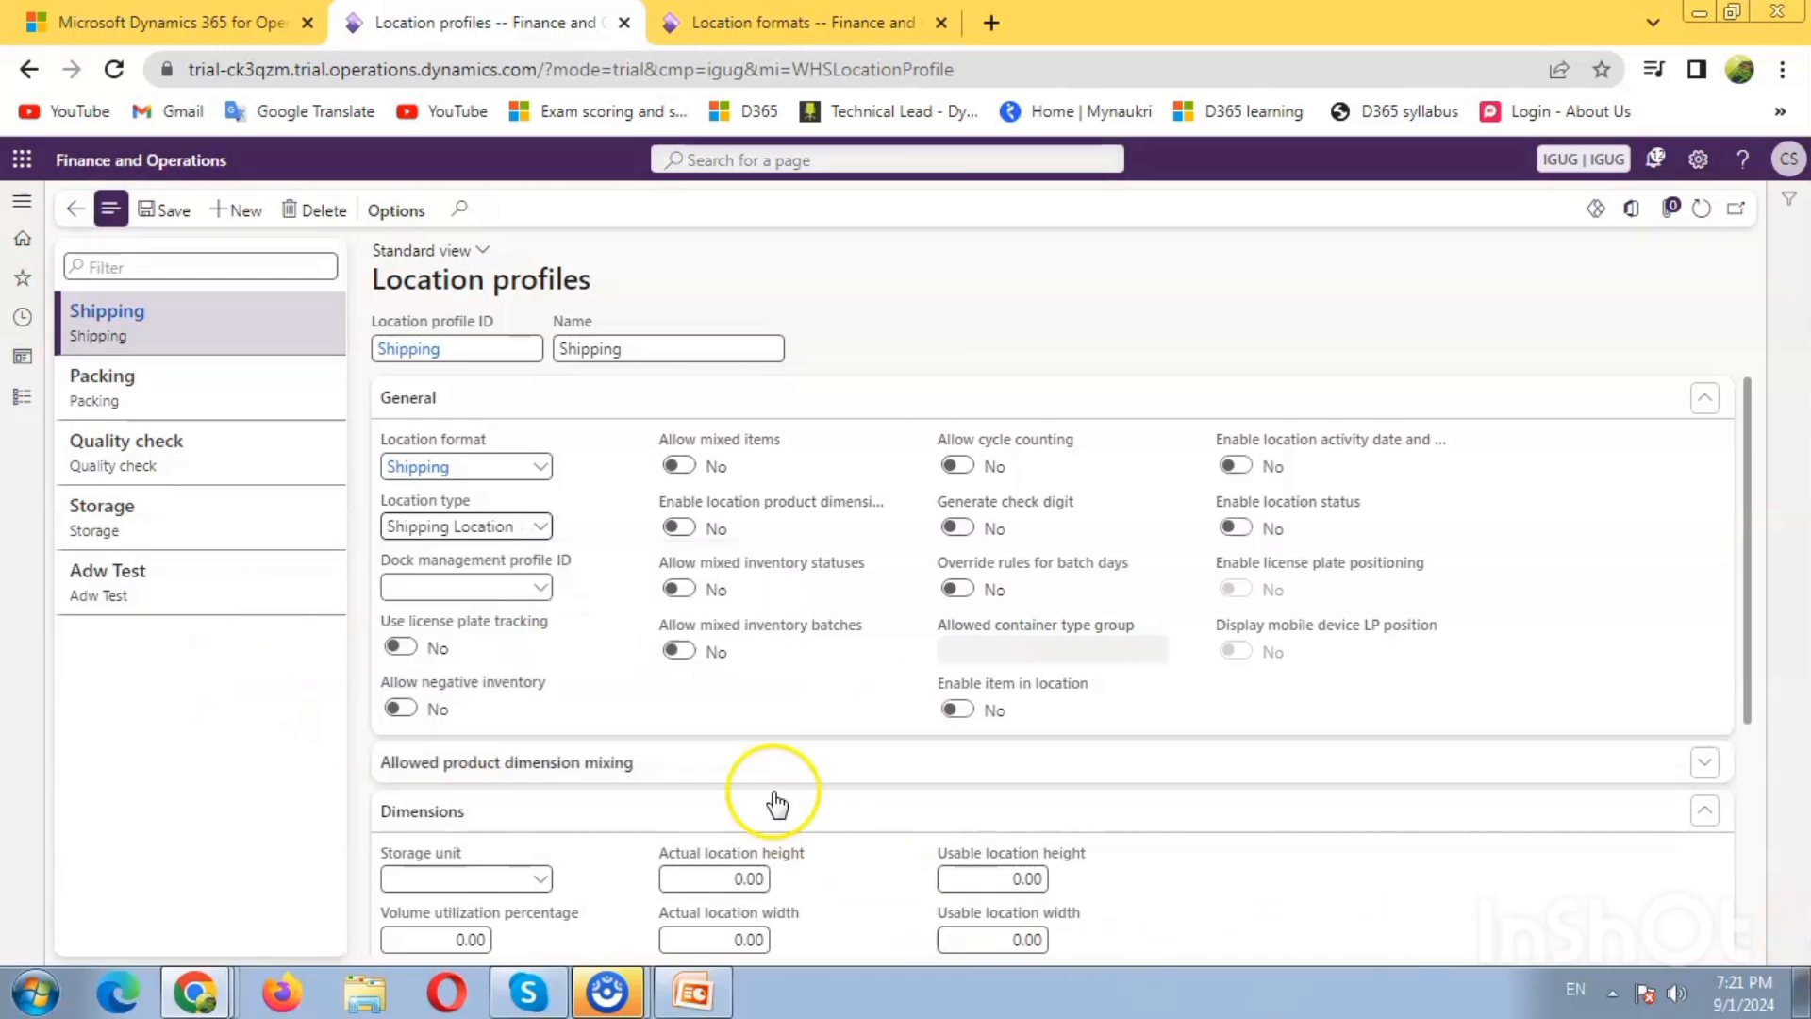
Enable license plate tracking, cycle counting and mixed items for the Shipping profile and save it
click(400, 646)
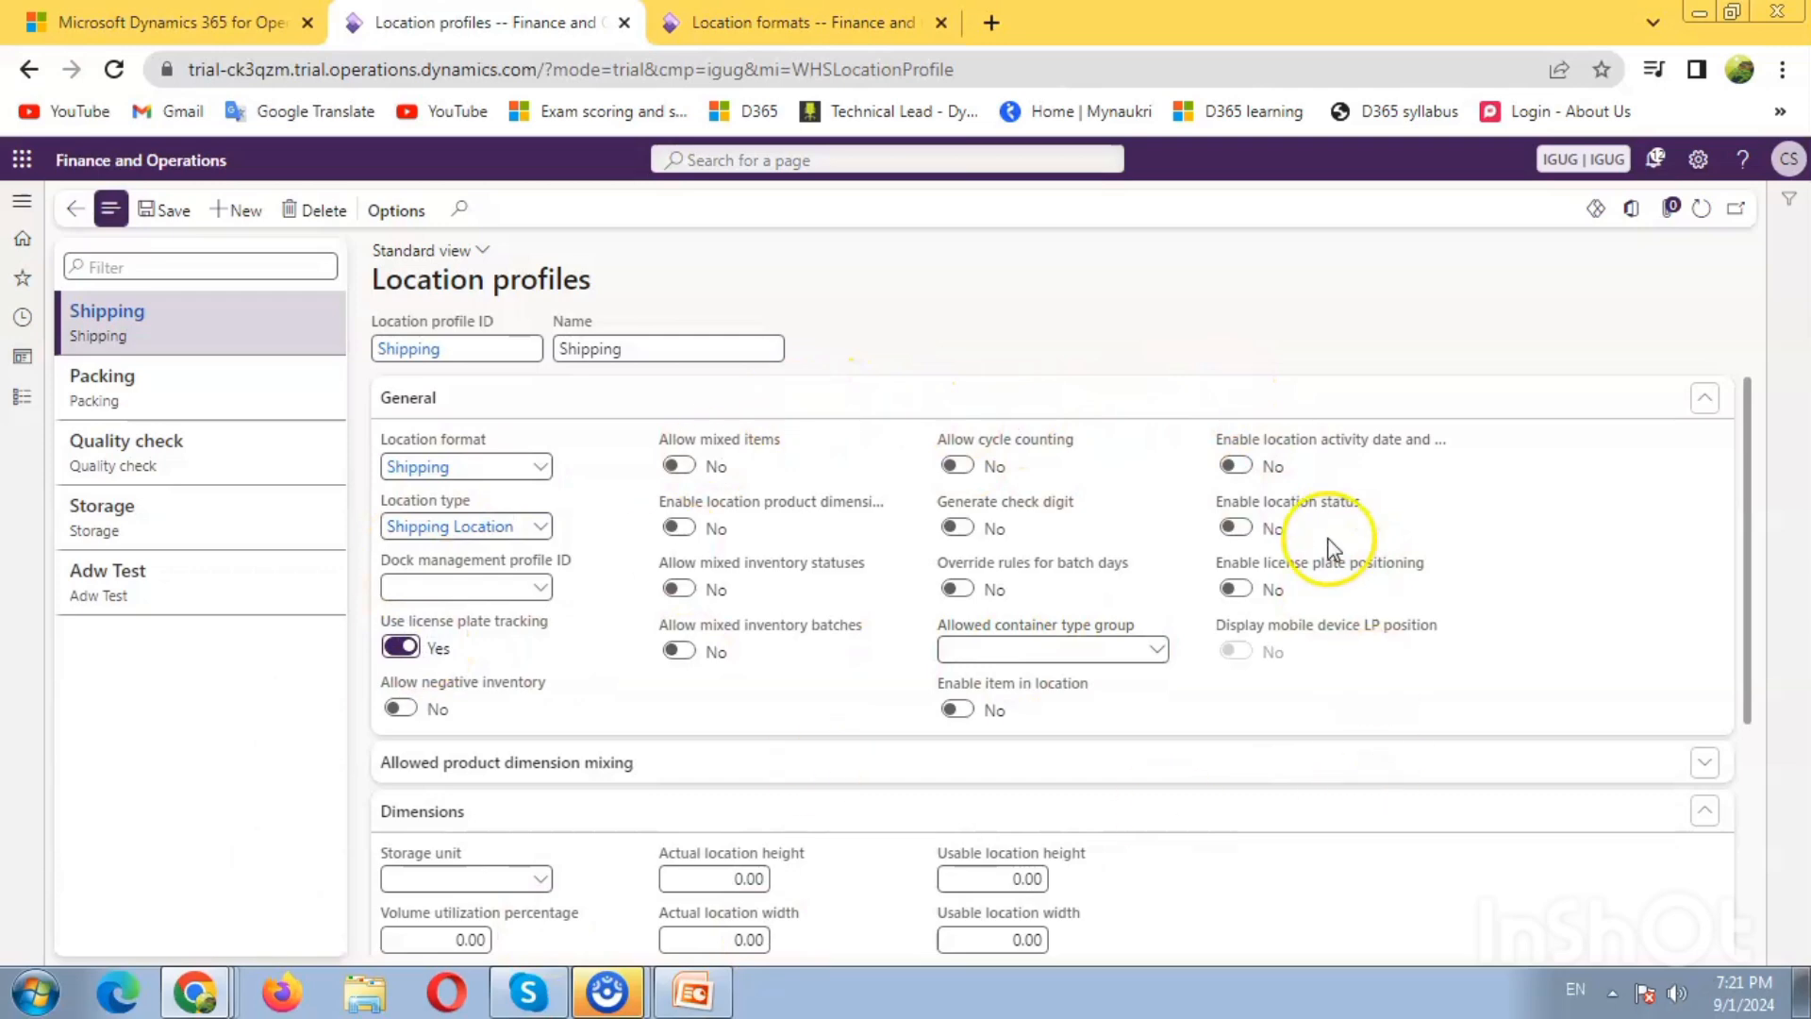
click(963, 466)
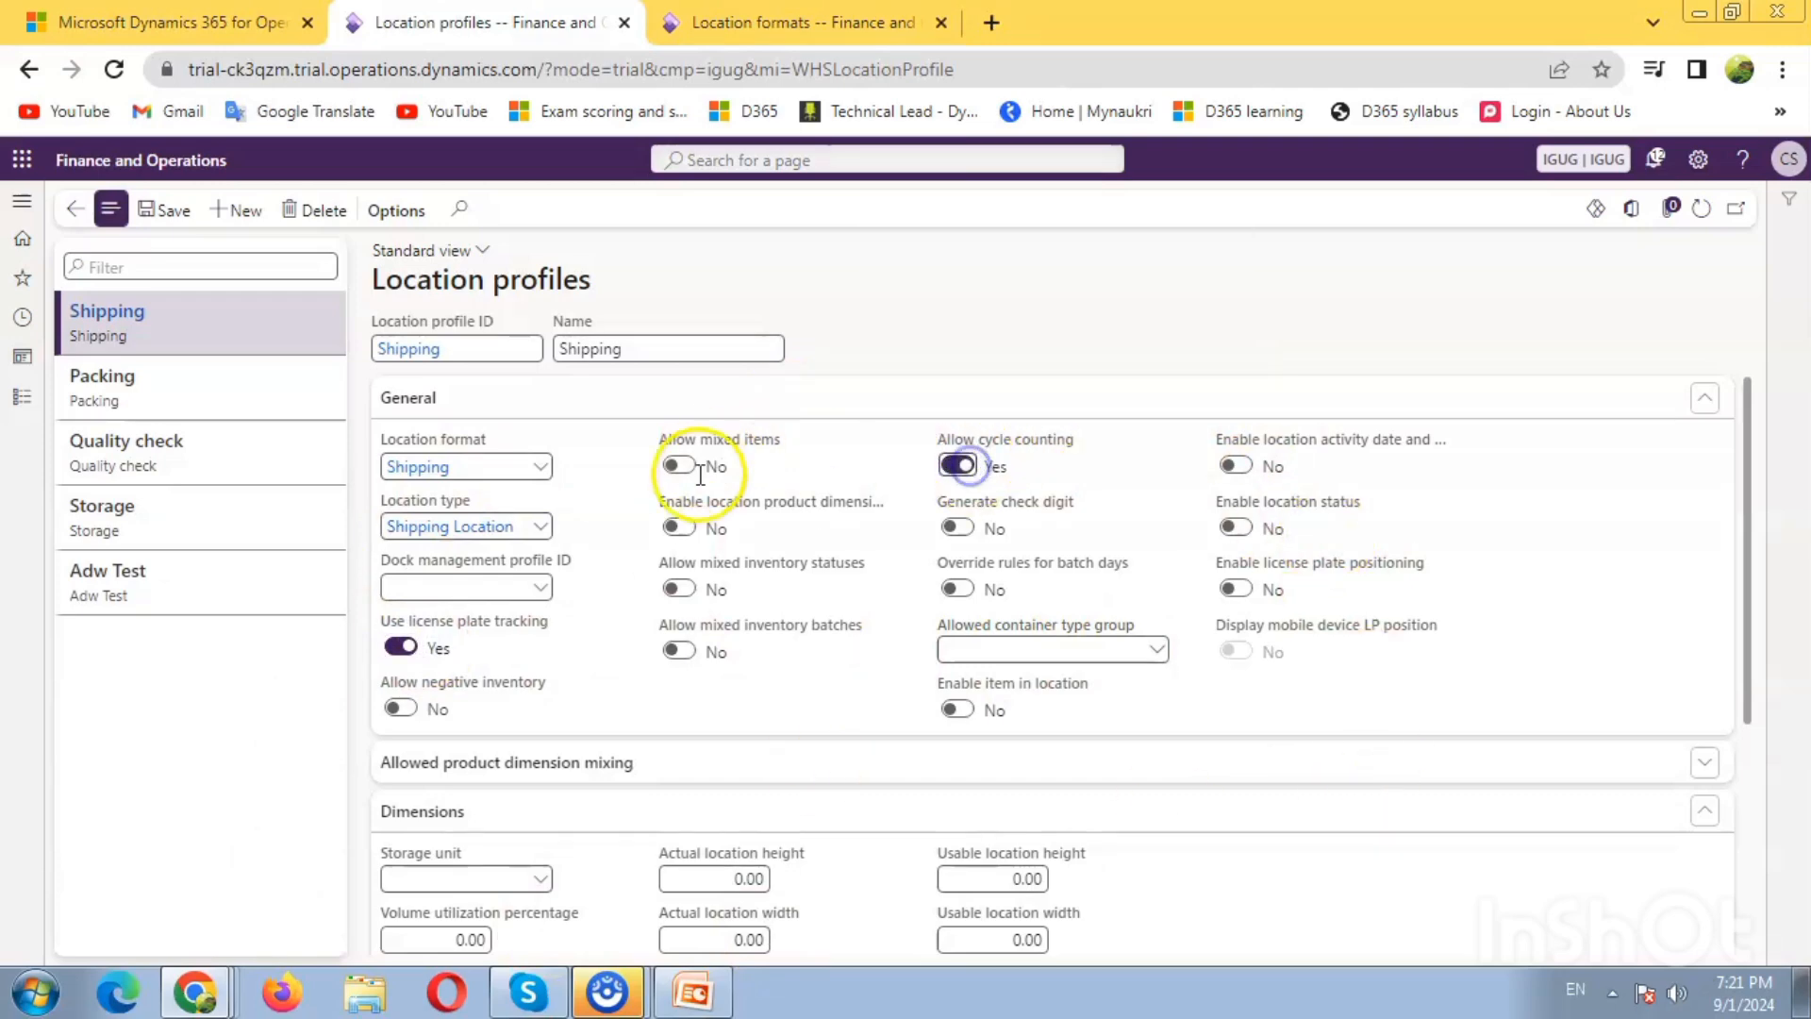
click(696, 470)
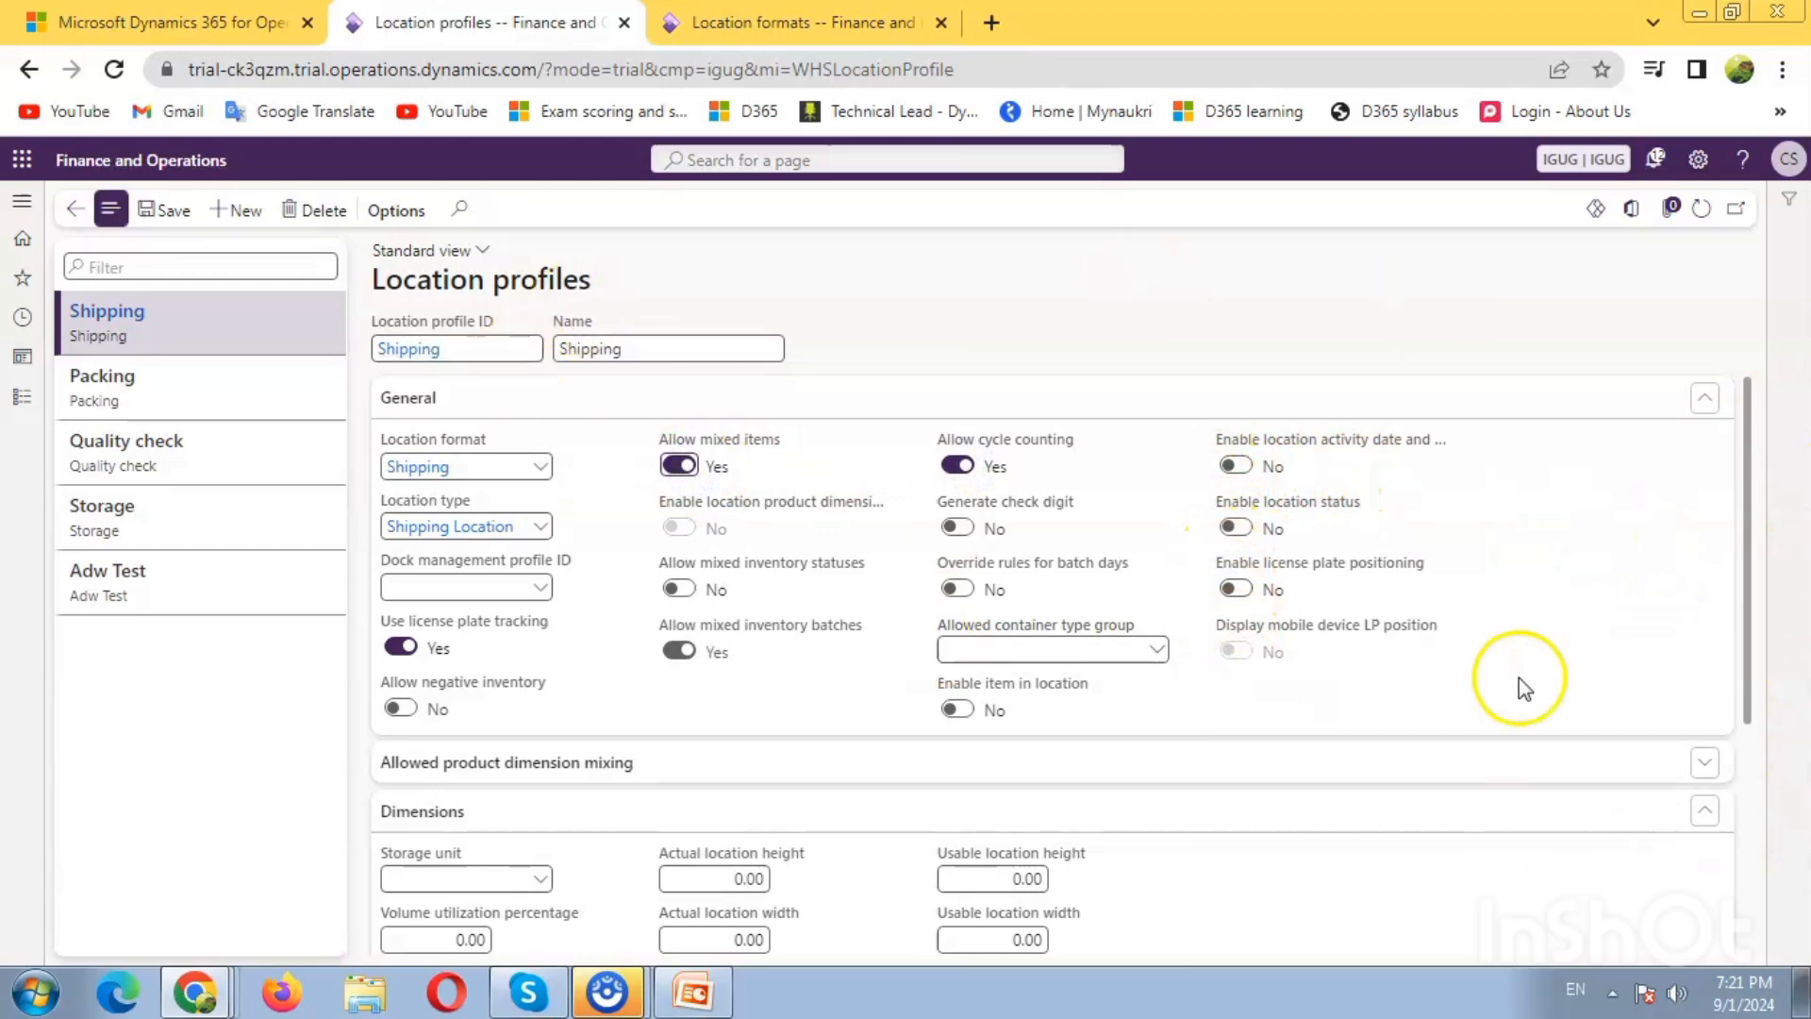
scroll(1519, 678, down, 4)
click(185, 224)
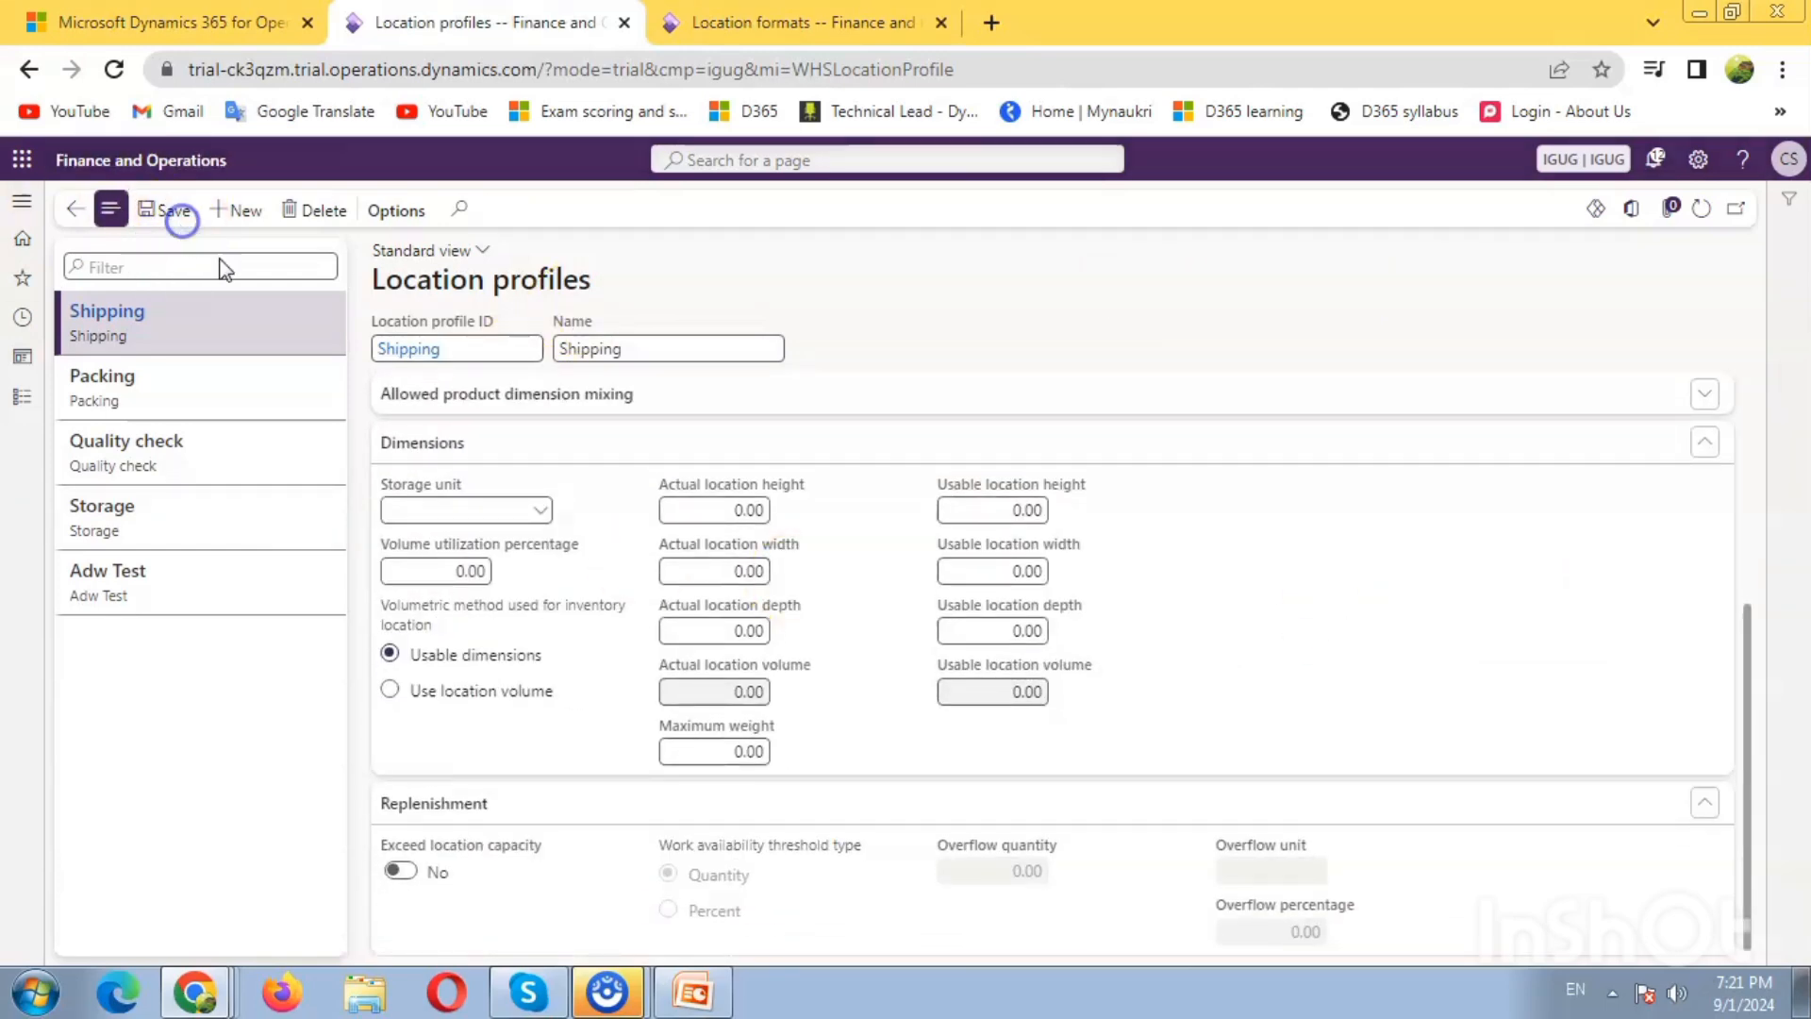
scroll(377, 316, up, 4)
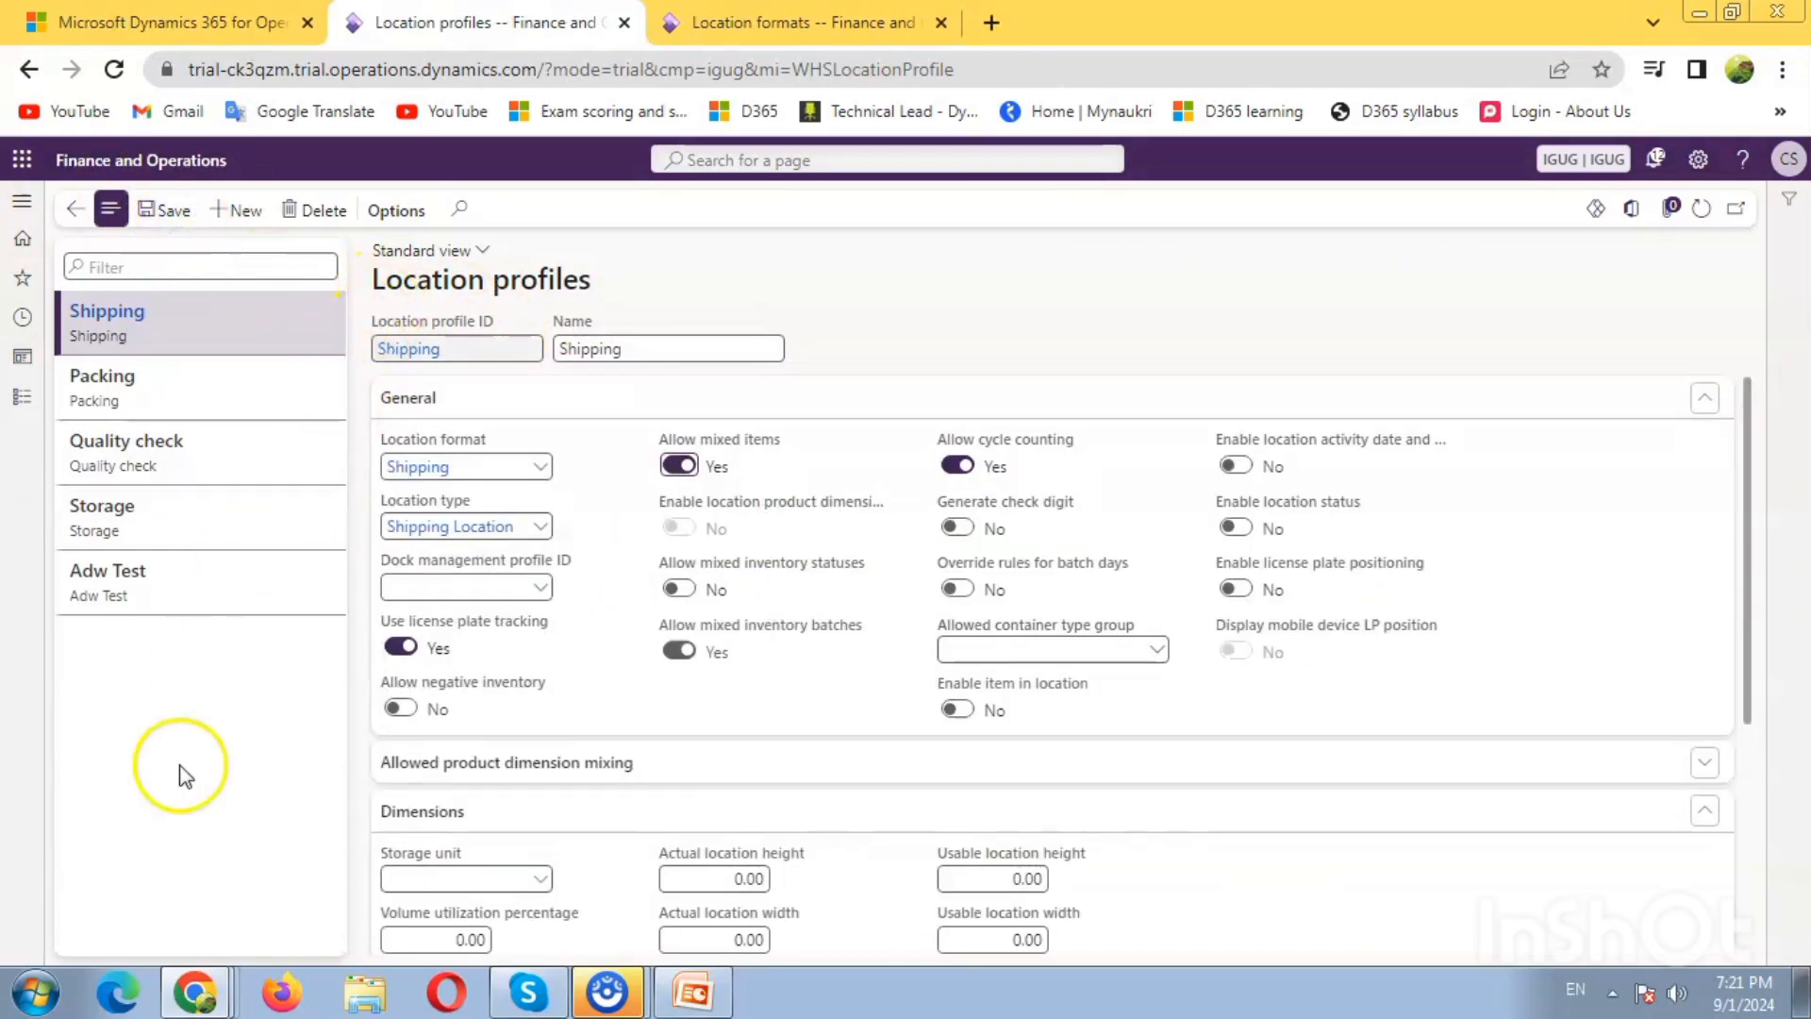